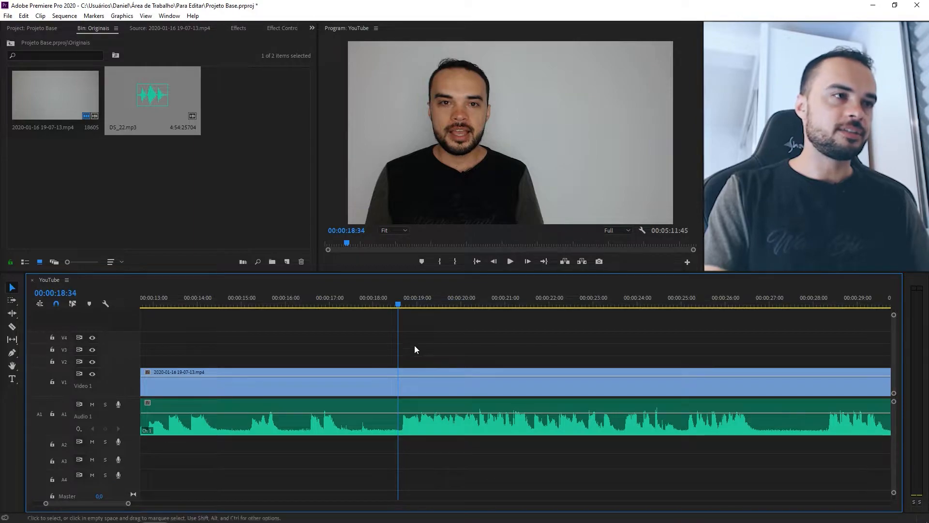
Export the frame at 00:00:18:46 of the YouTube sequence to the Desktop as a JPEG image.
key("Right")
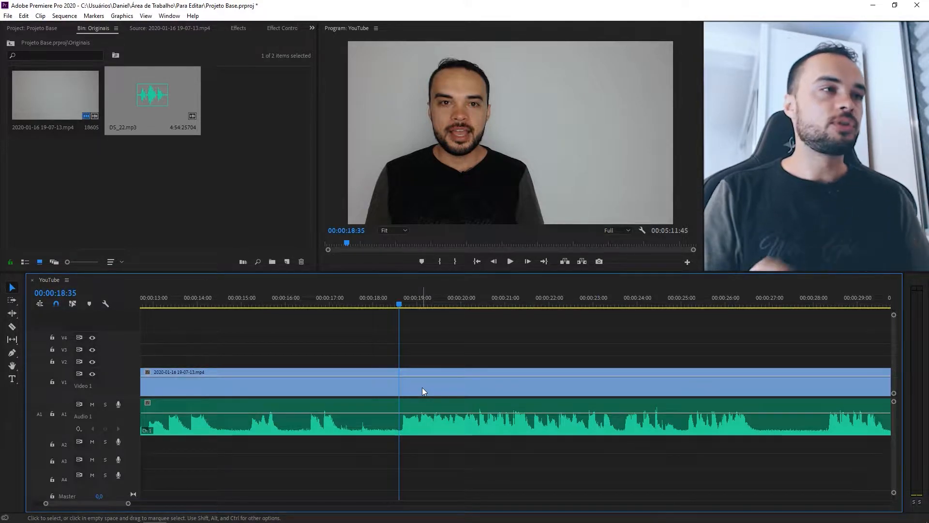
left_click_drag(412, 304, 408, 306)
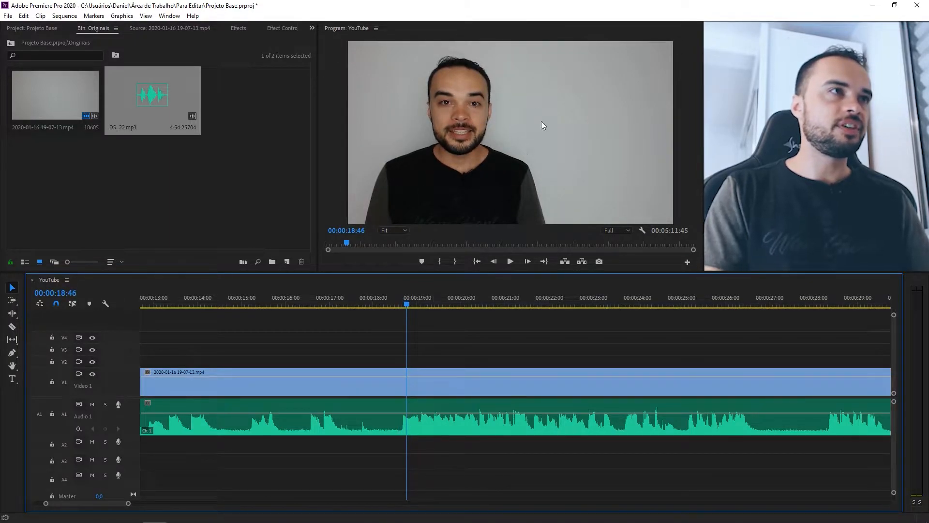
left_click(599, 262)
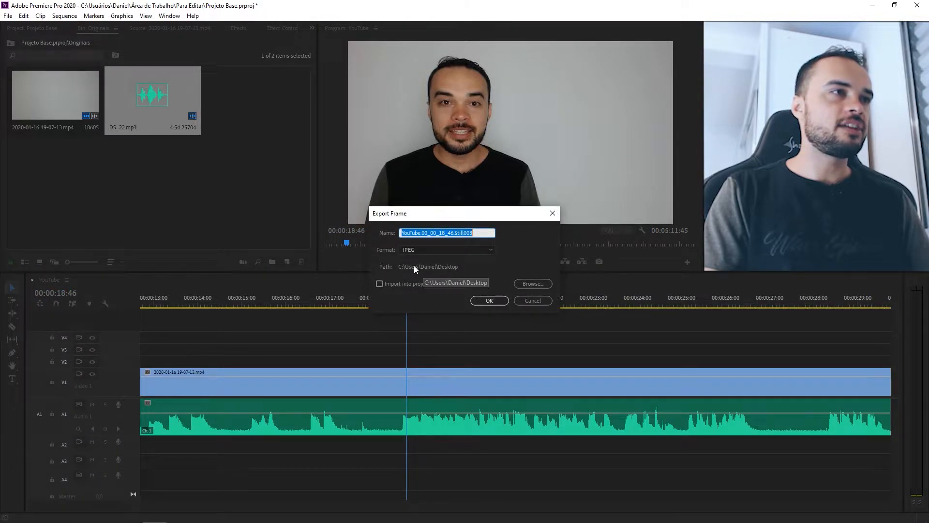
left_click(494, 299)
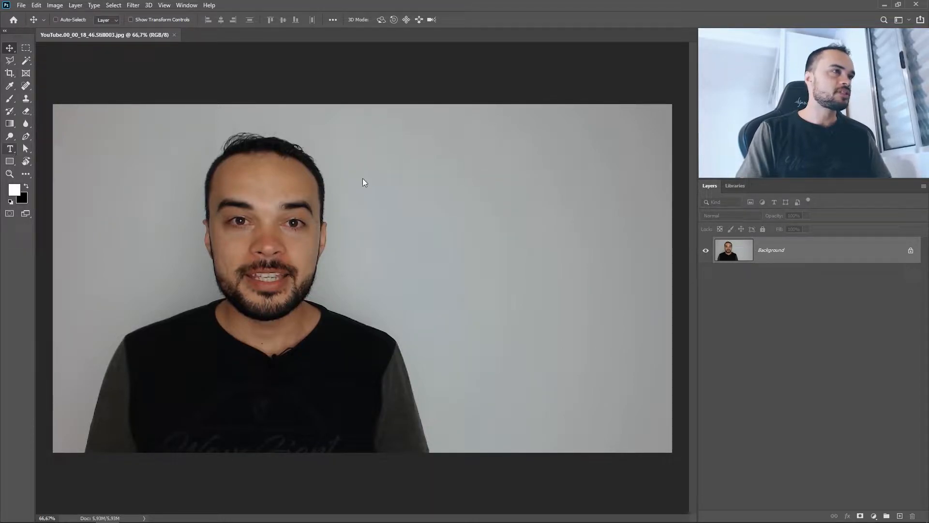
Add three separate stacked text layers beside the person, reading "CRIAR TEXTOS", "COM DESTAQUE" and "NO AFTER EFFECTS".
key("t")
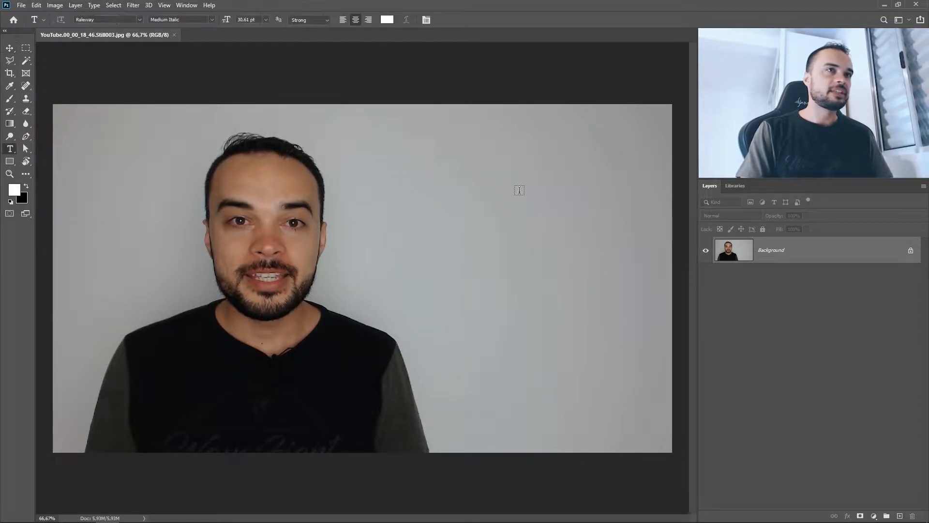
left_click(425, 173)
type("CRIAR")
type(" TEXTOS")
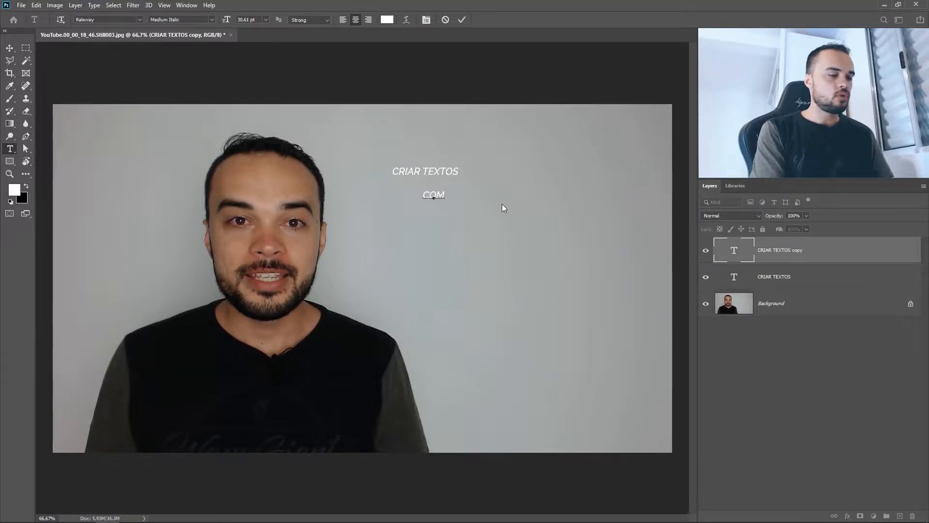
type("DESTAQUE")
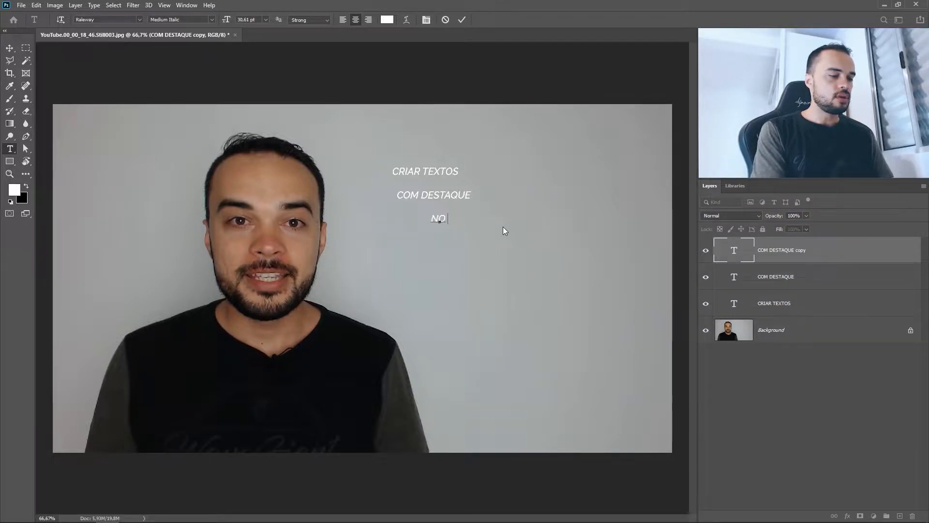
type("AFTER EE")
type("FECTS")
key("ctrl+Return")
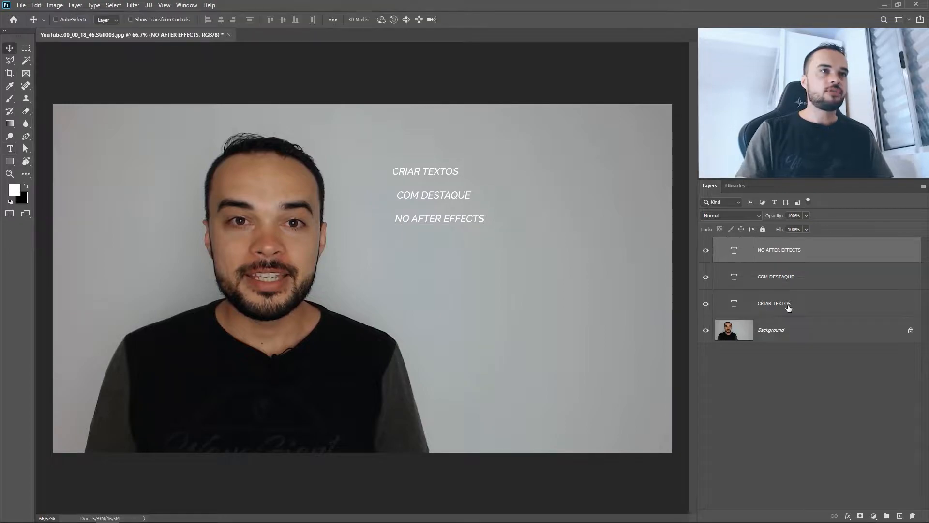
Set all three text layers to the Raleway Black style and enlarge their font size to about 48.61 pt.
key("ctrl+alt+a")
key("t")
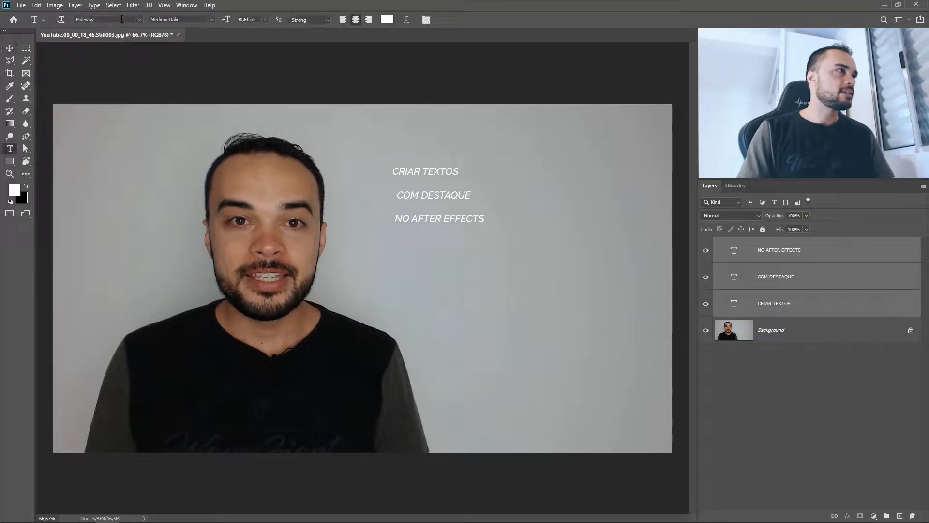
left_click(212, 22)
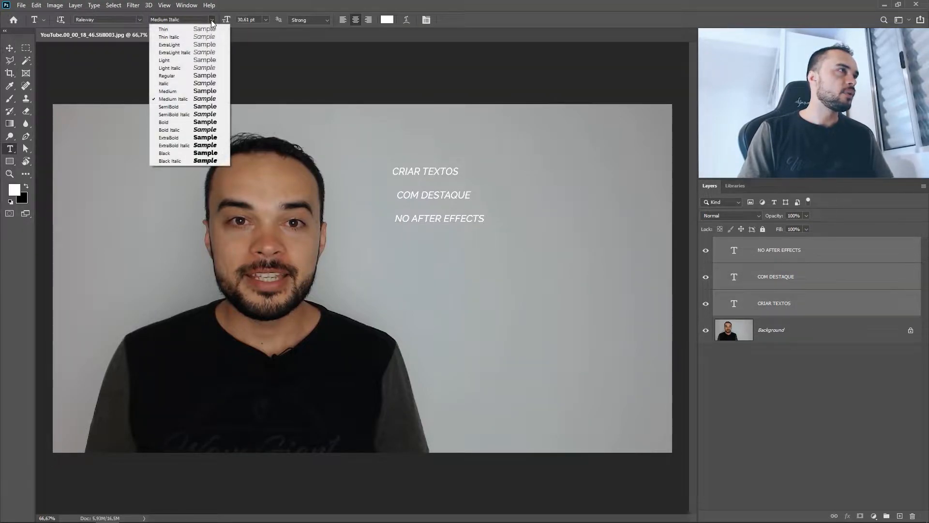
left_click(195, 154)
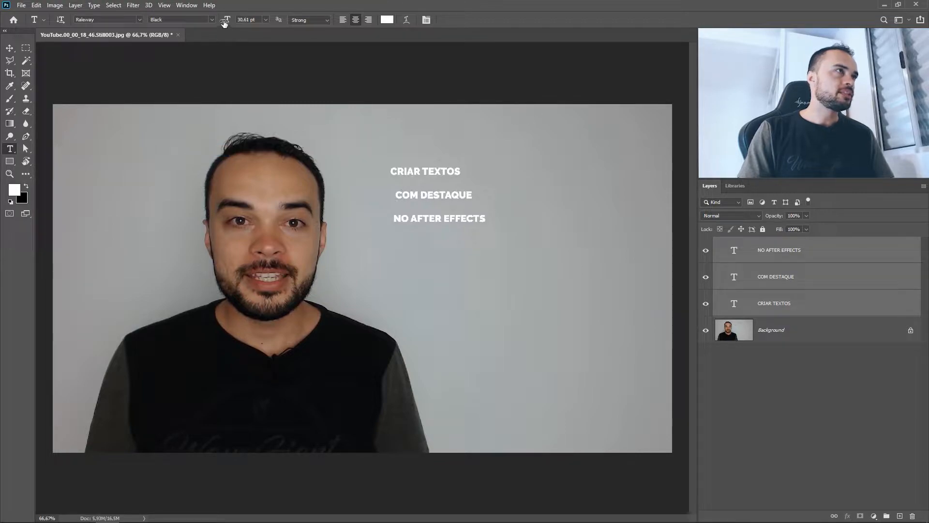
left_click_drag(231, 23, 360, 135)
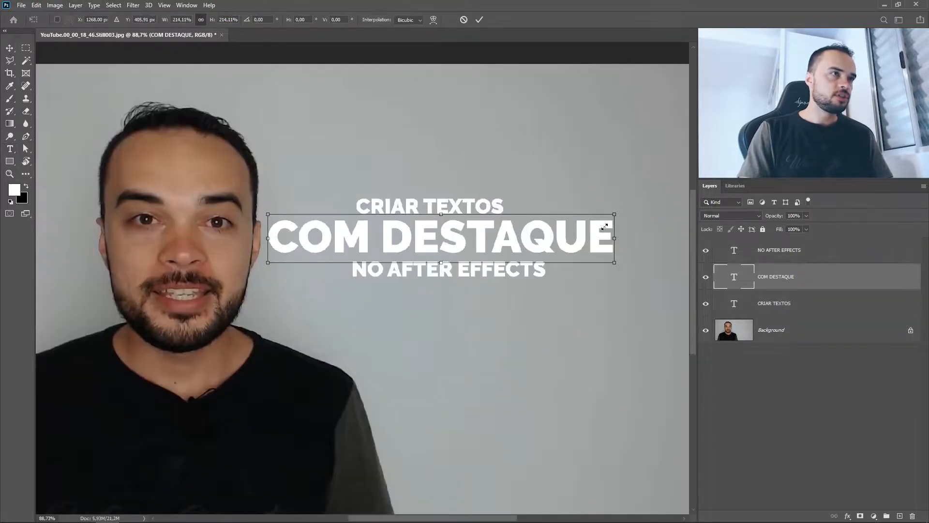
Scale the COM DESTAQUE text to about 214% and place it between the other two lines, clear of the face.
mouse_move(614, 216)
left_mouse_down()
mouse_move(659, 215)
mouse_move(633, 216)
left_mouse_up()
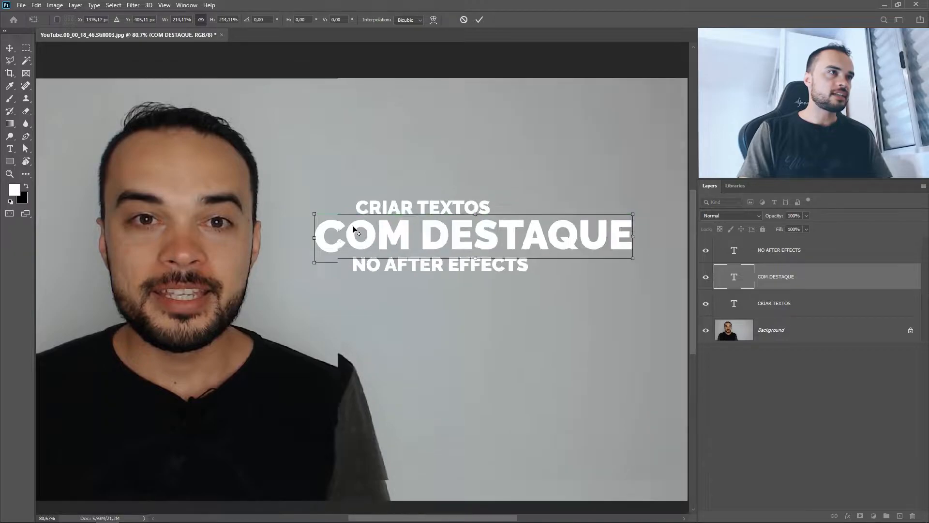
scroll(511, 246, "down", 3)
scroll(466, 110, "up", 2)
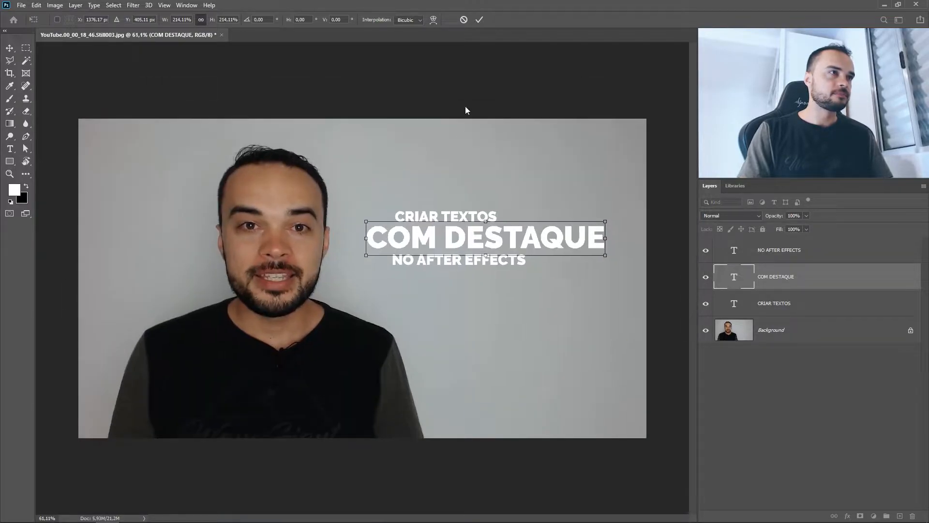
left_click(478, 20)
Enlarge CRIAR TEXTOS above COM DESTAQUE and scale NO AFTER EFFECTS below it to about 167%, roughly matching its width.
scroll(483, 233, "up", 2)
left_click_drag(482, 201, 613, 186)
key("ctrl+t")
key("Return")
left_click_drag(549, 263, 641, 284)
key("ctrl+t")
key("Return")
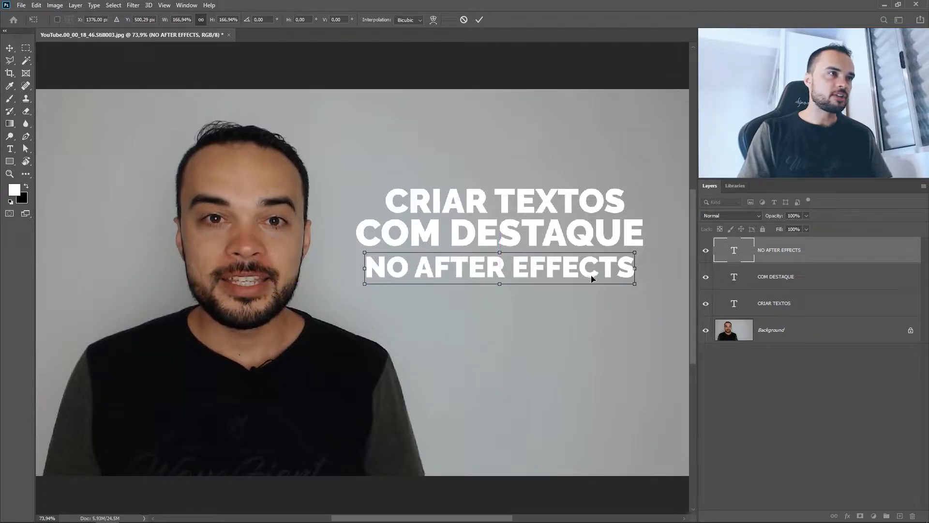
Reposition the CRIAR TEXTOS line and scale it to about 109% so its width approaches the lines below.
left_click(554, 208, "ctrl")
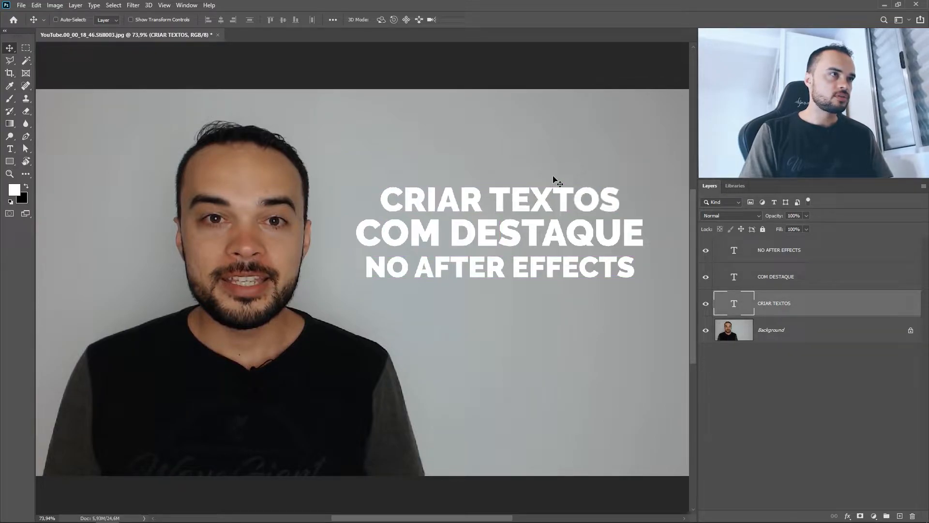
key("ctrl+t")
left_click_drag(621, 182, 634, 179)
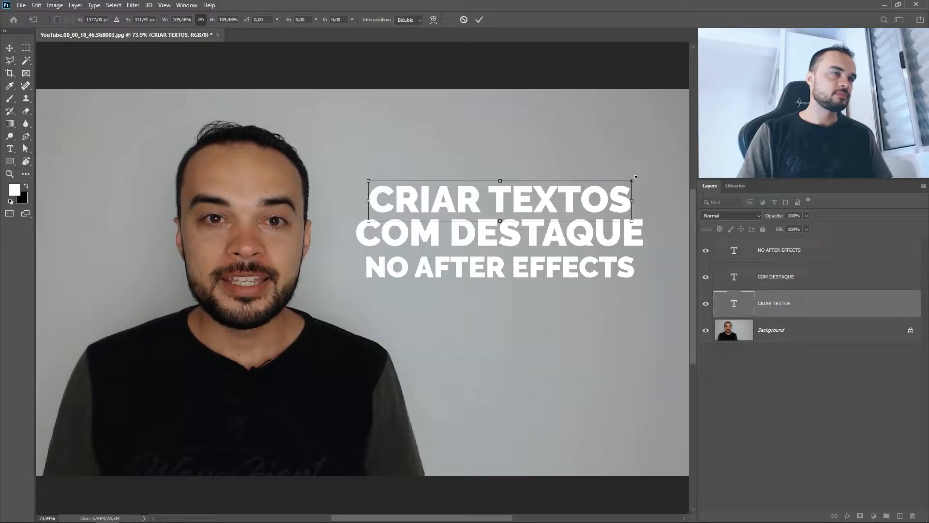
key("Return")
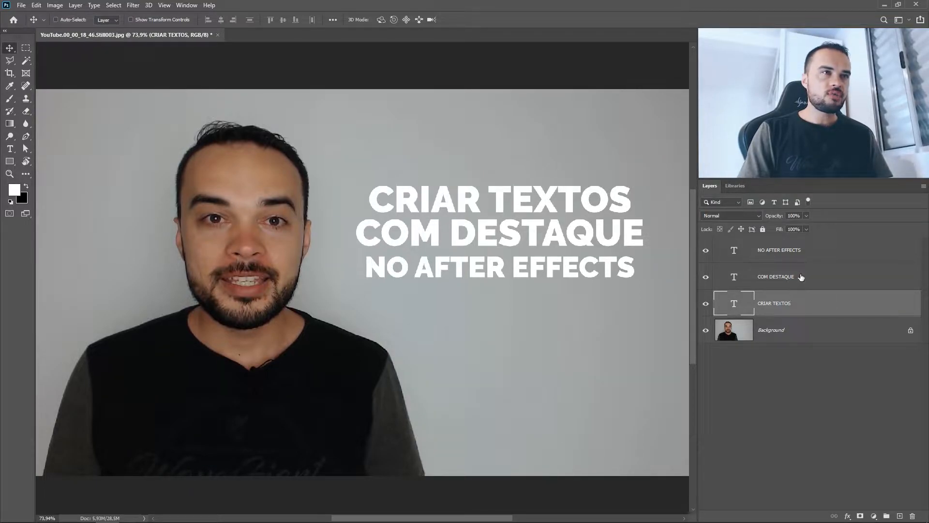
Change the font style of the CRIAR TEXTOS and NO AFTER EFFECTS layers to Medium.
left_click(815, 258, "ctrl")
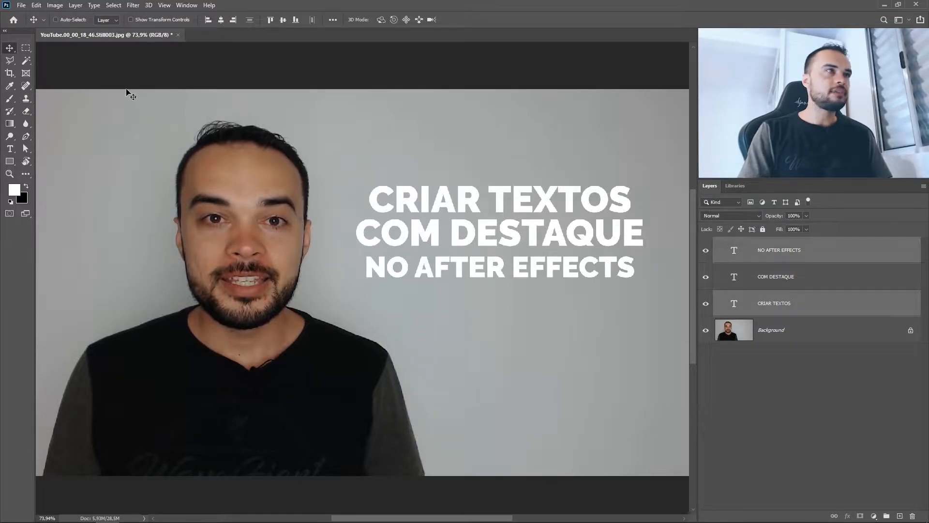
key("t")
left_click(213, 19)
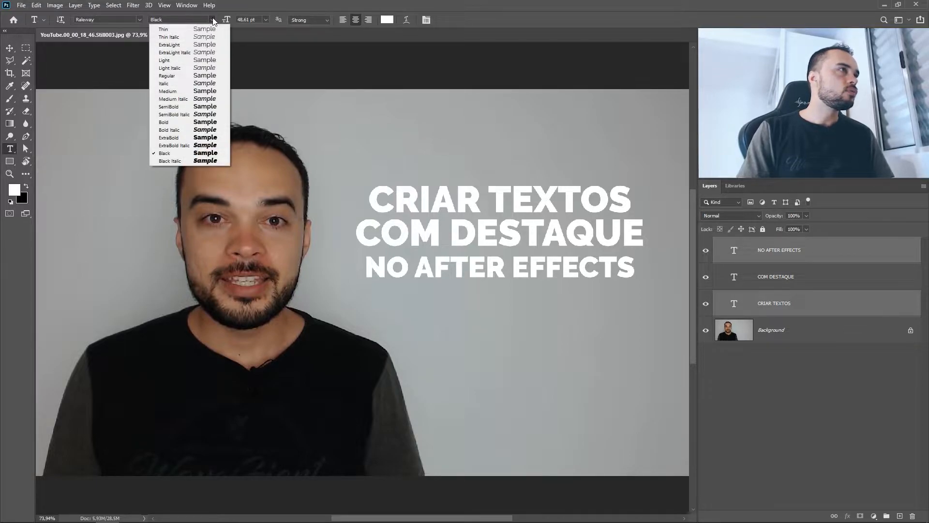
left_click(167, 91)
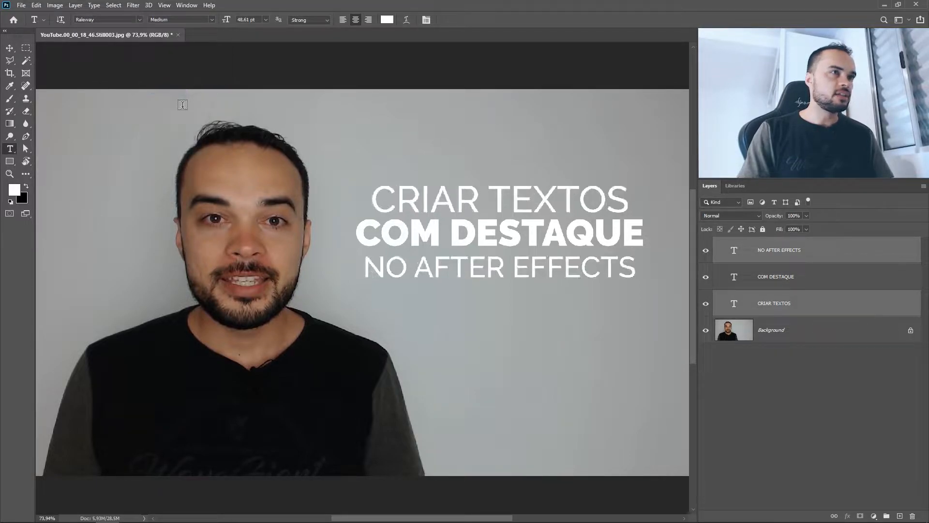
Align the horizontal centers of the three text layers with each other.
left_click(7, 49)
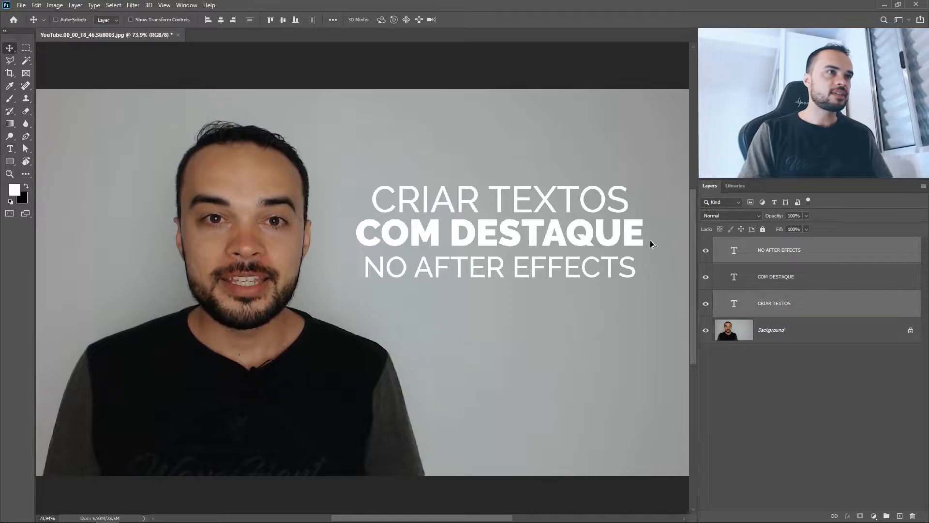
scroll(649, 244, "up", 2)
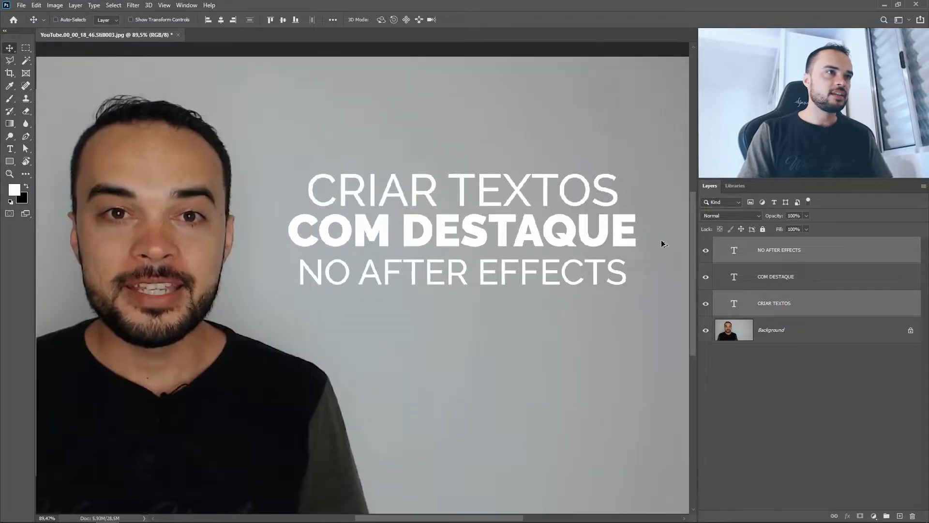
left_click(814, 306)
left_click(807, 281, "shift")
left_click(812, 250, "shift")
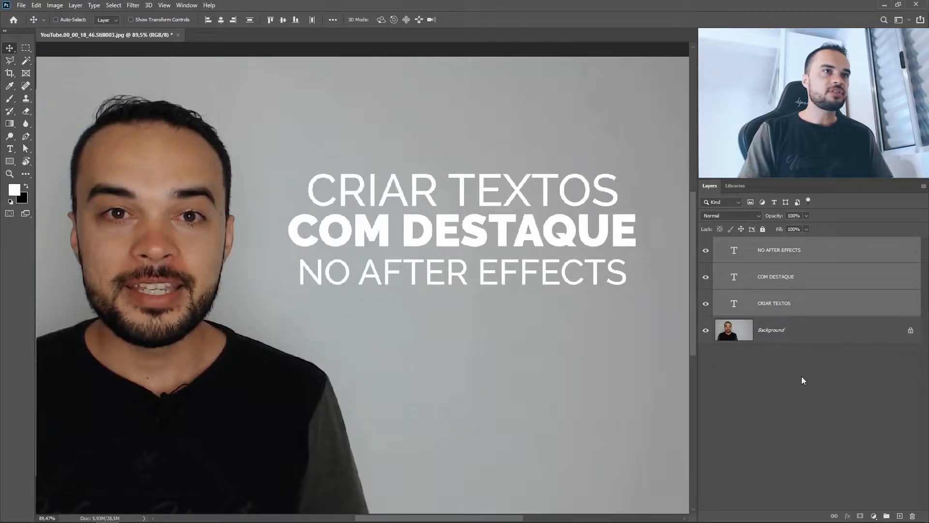
left_click(221, 20)
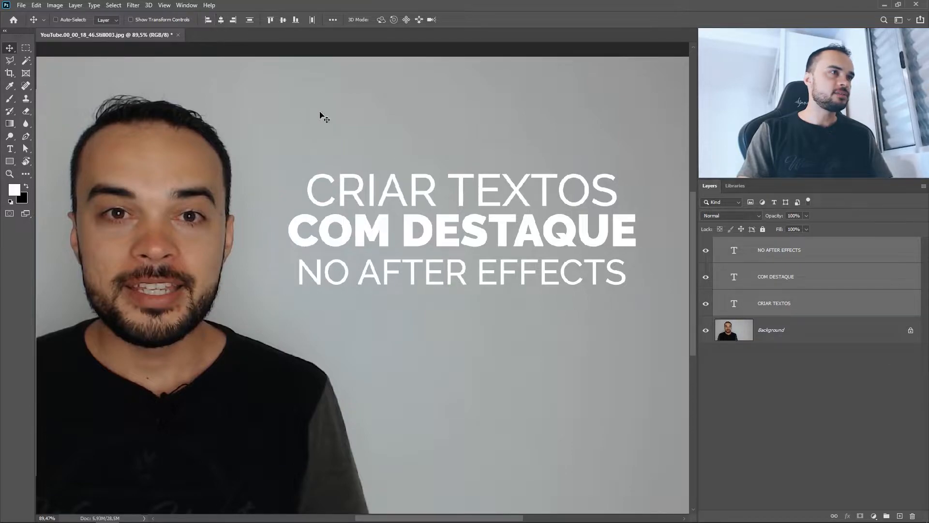
Show the rulers and place vertical guides at both outer edges of the CRIAR TEXTOS line.
scroll(440, 381, "down", 3)
scroll(484, 273, "up", 3)
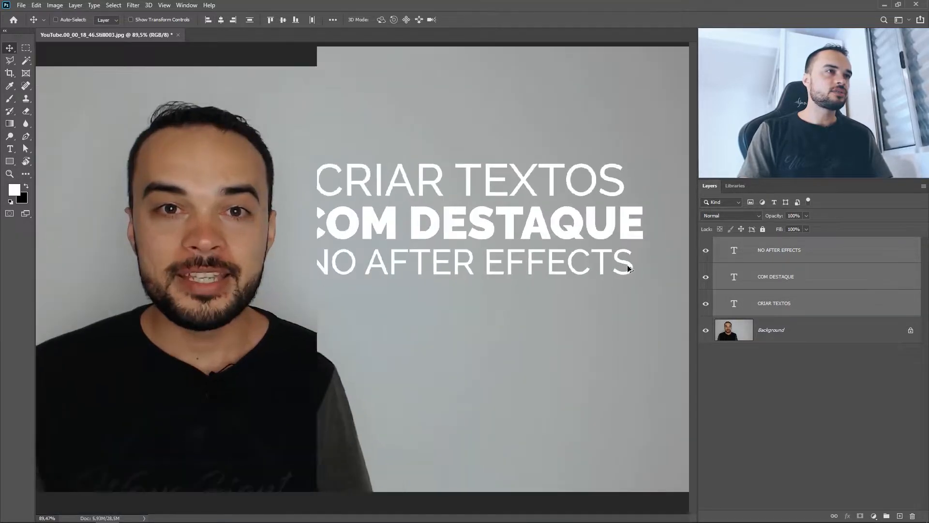
scroll(482, 227, "up", 1)
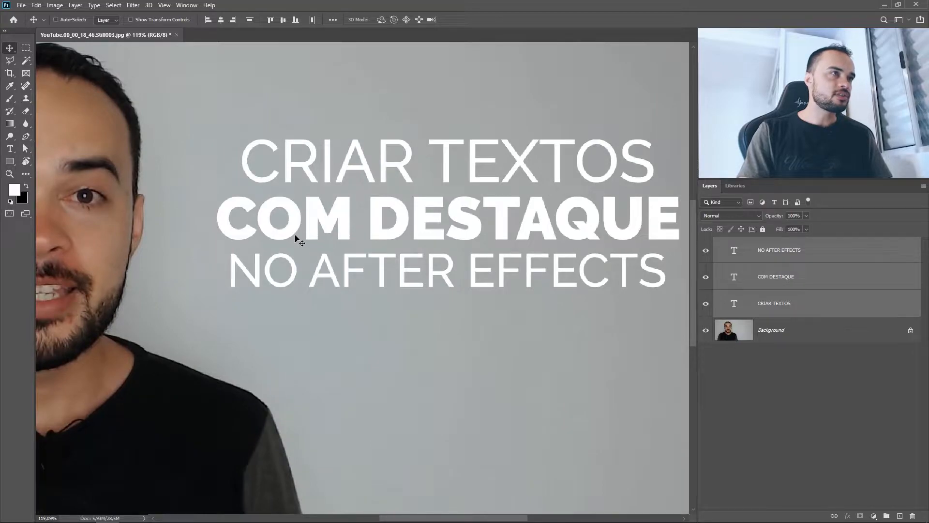
key("ctrl")
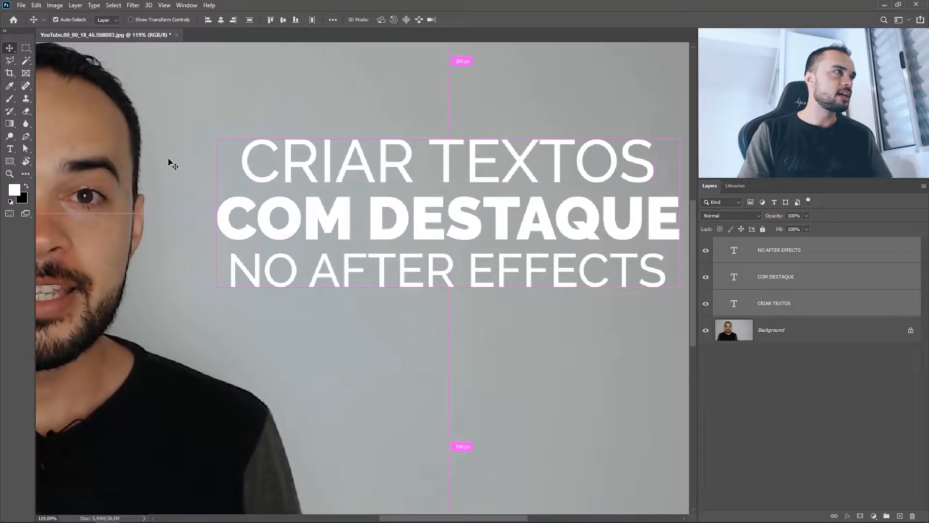
key("ctrl+r")
left_click_drag(40, 162, 249, 163)
left_click_drag(40, 215, 662, 177)
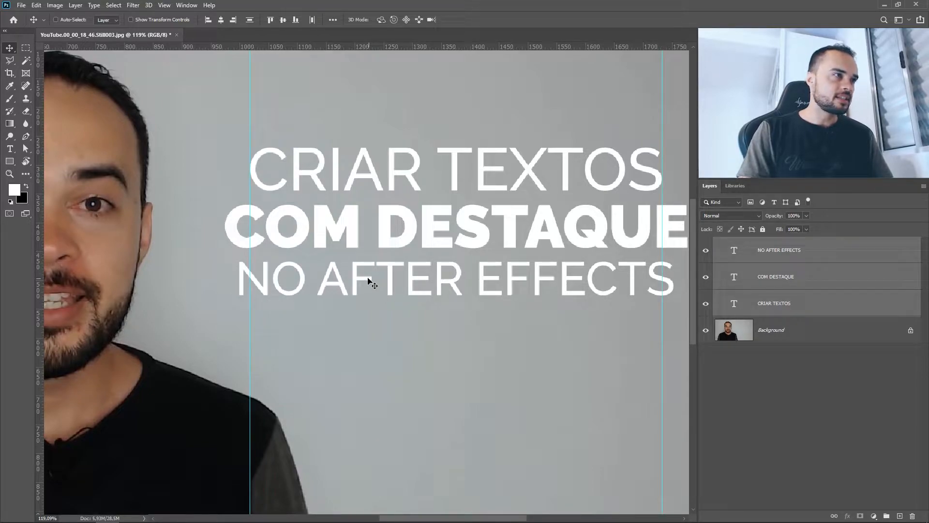
Scale down the NO AFTER EFFECTS text so it fits exactly between the two vertical guides.
left_click(352, 284, "ctrl")
key("ctrl+t")
left_click_drag(237, 252, 245, 254)
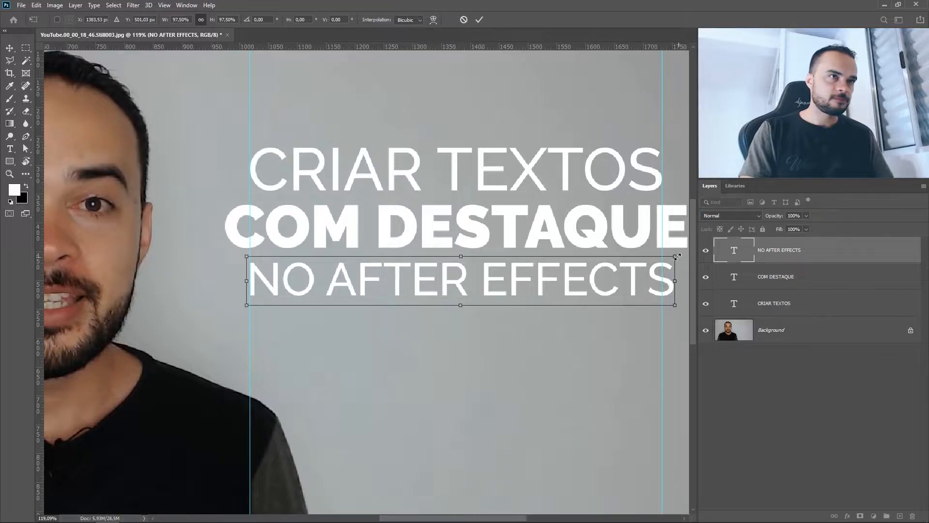
left_click_drag(674, 256, 665, 257)
key("Return")
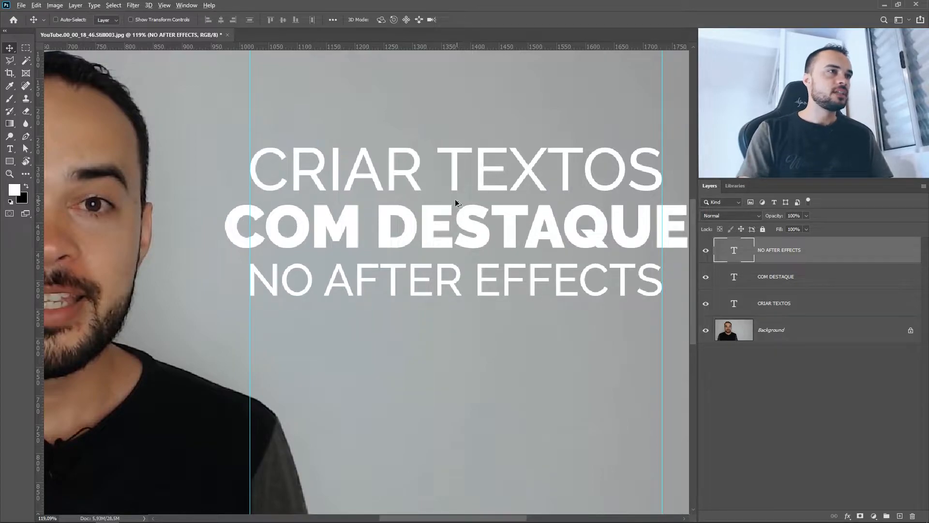
Select a square as tall as the upper bar of the first E in DESTAQUE and fill it with black on a new layer.
scroll(457, 203, "up", 5)
key("m")
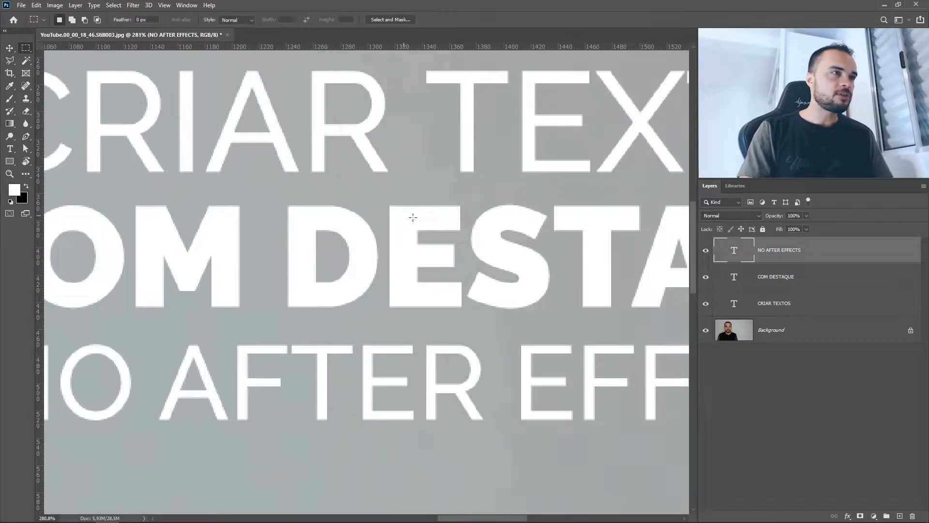
scroll(422, 204, "up", 2)
left_click_drag(420, 200, 459, 235)
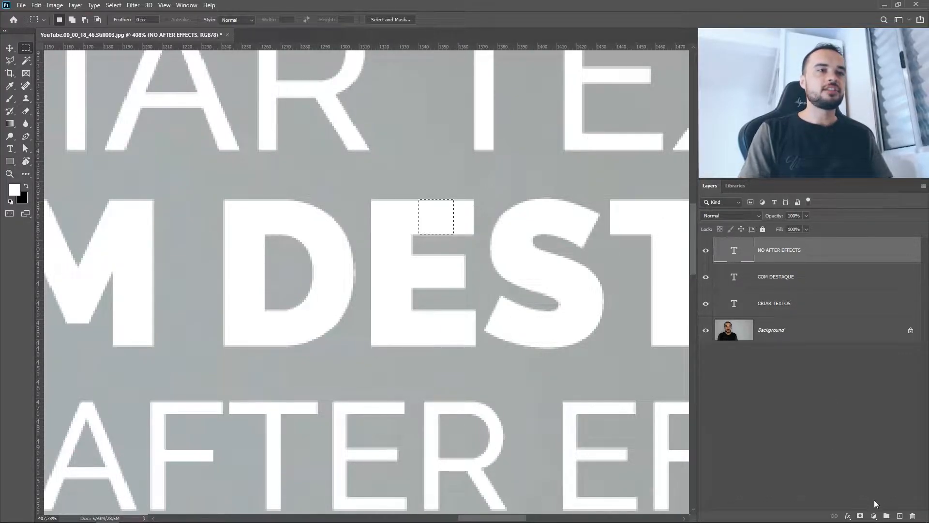
left_click(900, 516)
key("ctrl+BackSpace")
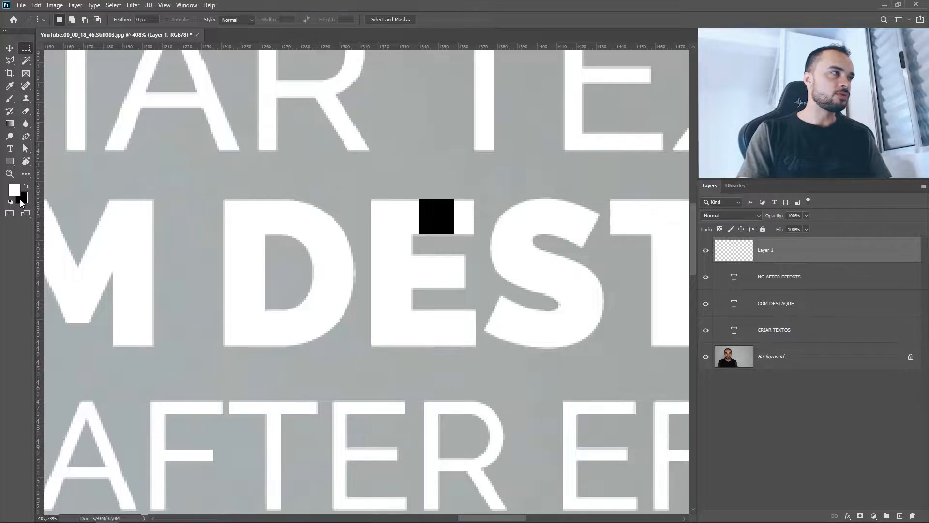
Hide the rulers and move the black square to sit directly on top of the first E in DESTAQUE.
key("ctrl+r")
key("v")
left_click_drag(426, 222, 409, 187)
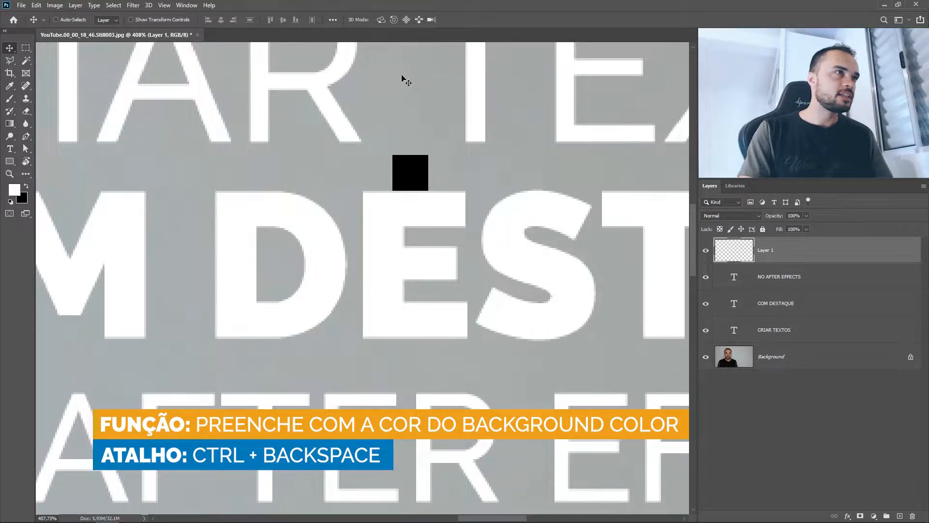
Use the black square as a spacer to set CRIAR TEXTOS and NO AFTER EFFECTS exactly one square's height from COM DESTAQUE.
left_click(486, 124, "ctrl")
left_click_drag(476, 119, 477, 129)
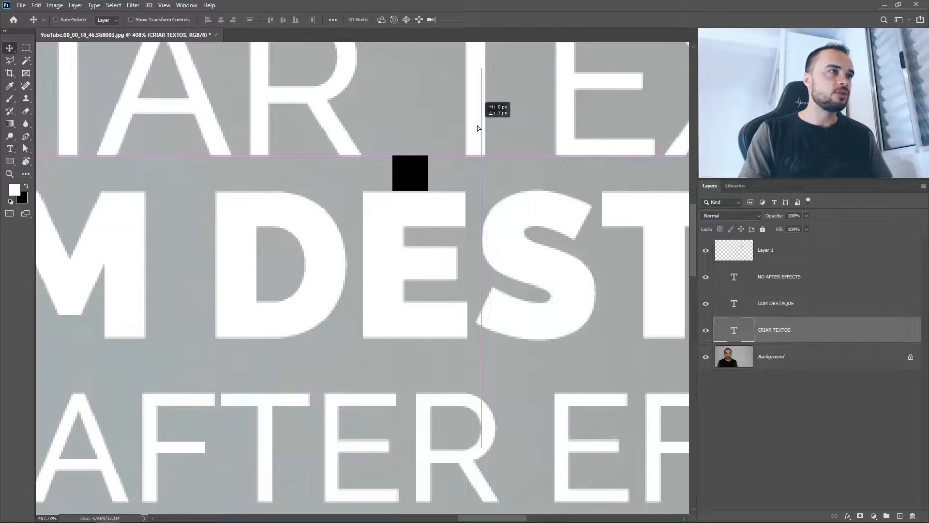
left_click_drag(477, 125, 477, 127)
left_click_drag(413, 174, 445, 358)
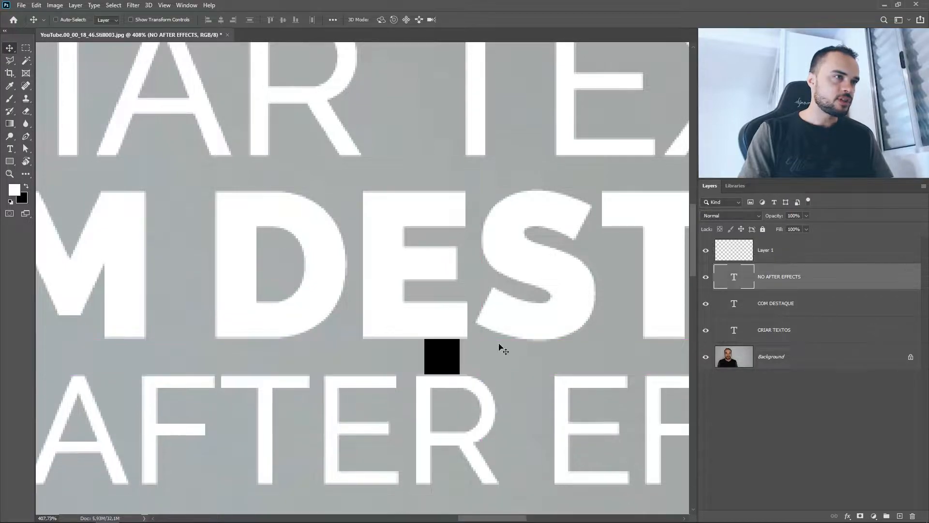
Delete the layer holding the black spacer square and remove the remaining vertical guide from the canvas.
left_click(806, 255)
left_click(913, 516)
left_click(419, 196)
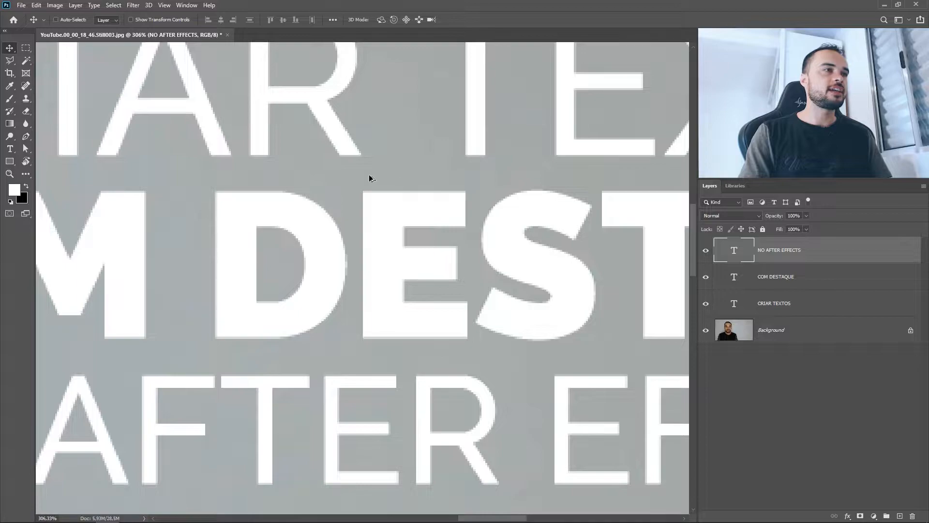
scroll(372, 178, "down", 10)
scroll(376, 136, "up", 3)
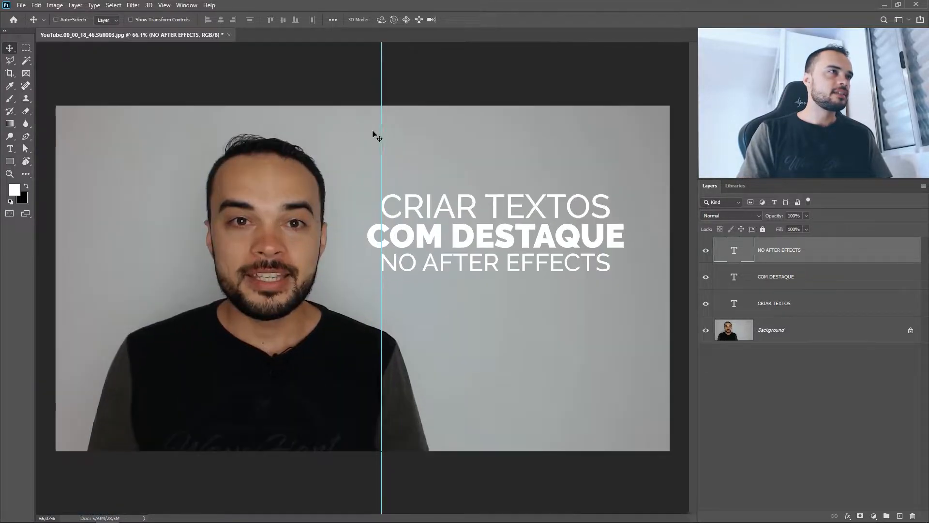
left_click_drag(381, 132, 18, 81)
scroll(497, 183, "down", 3)
scroll(387, 227, "up", 2)
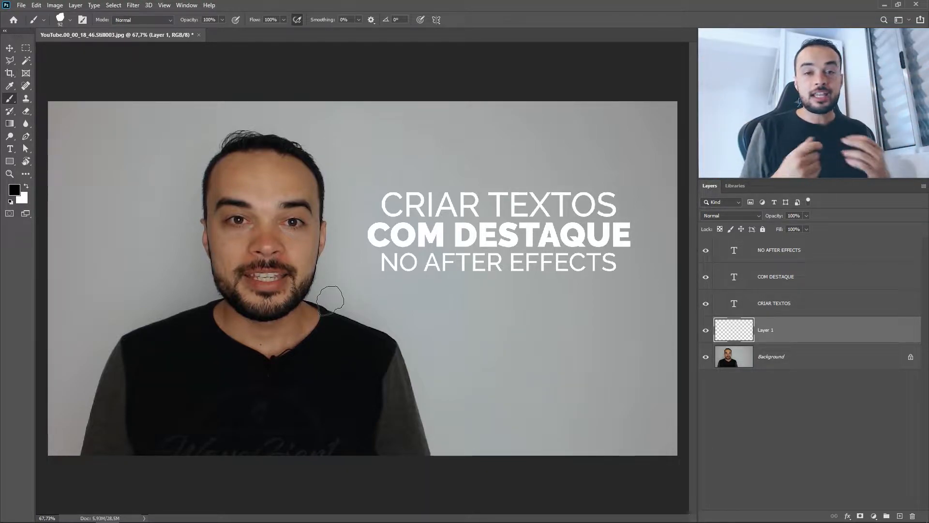
Choose the KYLE Ultimate Inking Thick 'n Thin brush from the Wet Media Brushes for painting on Layer 1.
scroll(625, 244, "up", 3)
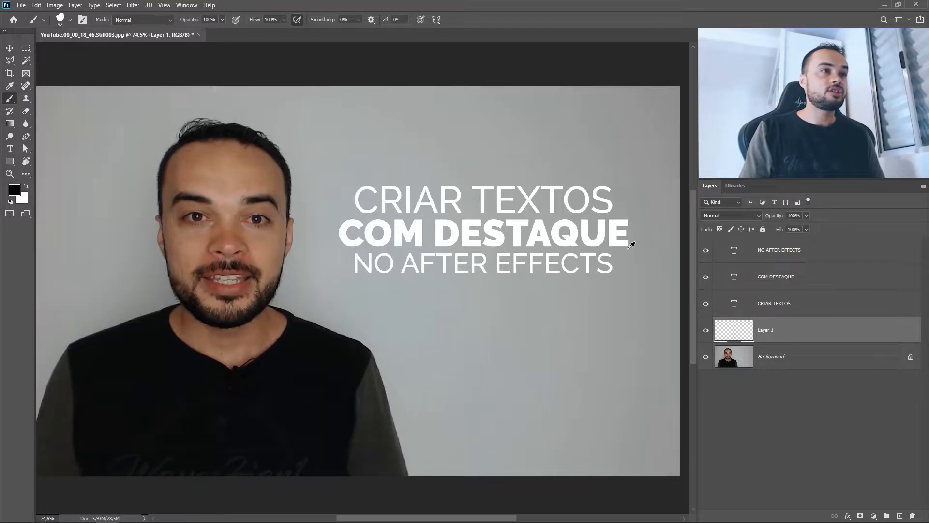
right_click(412, 170)
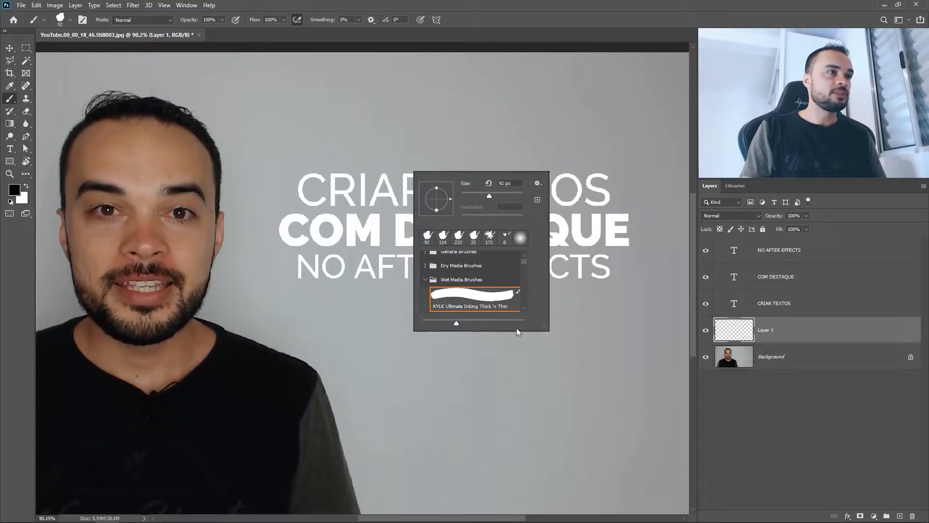
left_click(424, 280)
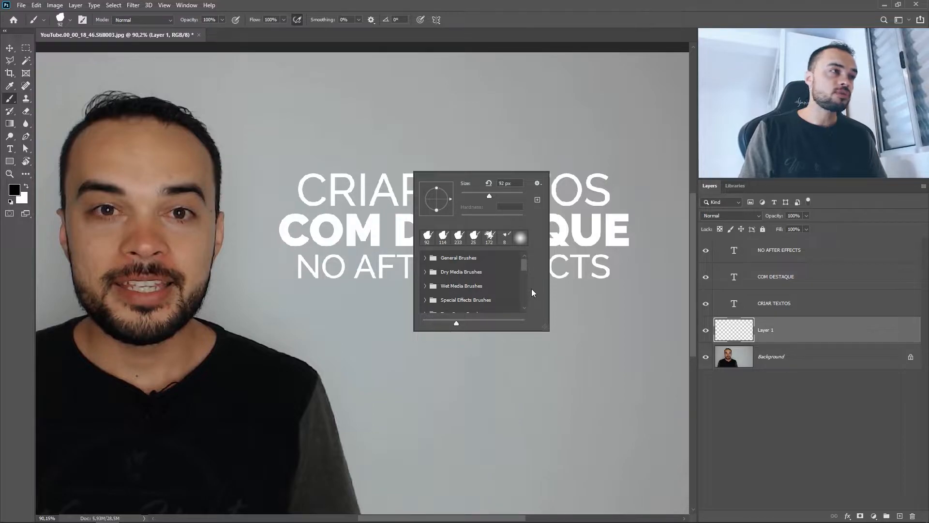
left_click(425, 287)
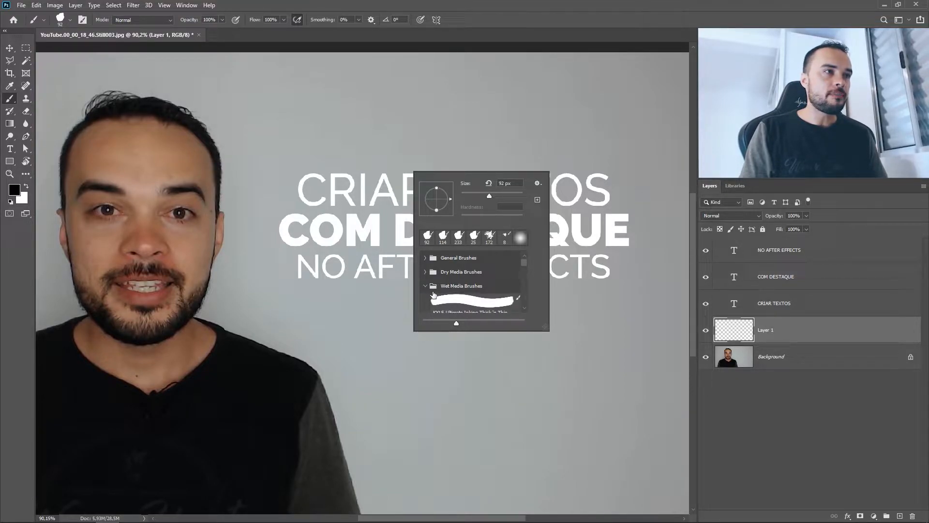
scroll(527, 268, "down", 4)
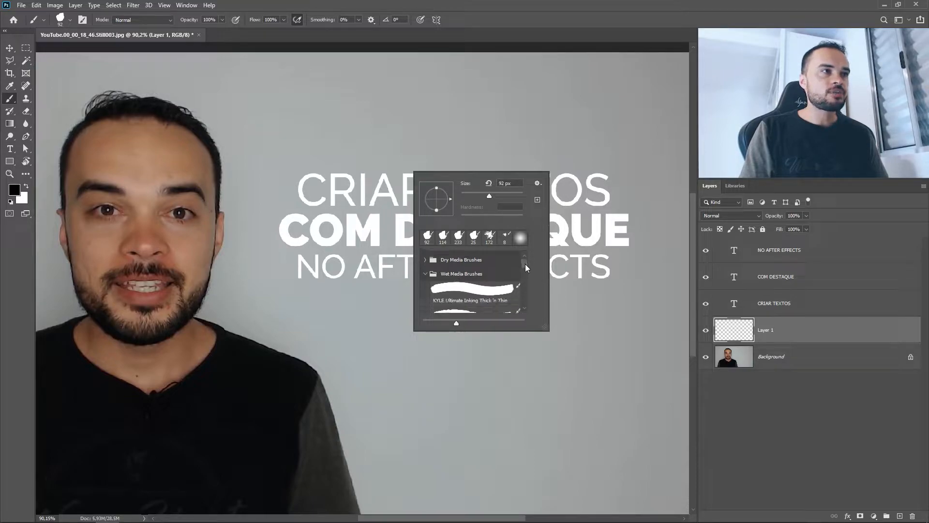
scroll(526, 266, "up", 1)
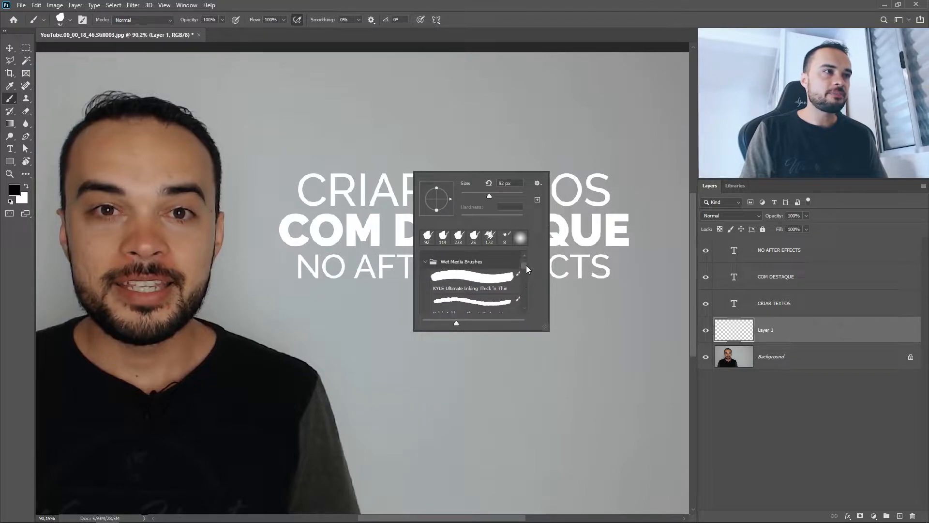
left_click(456, 277)
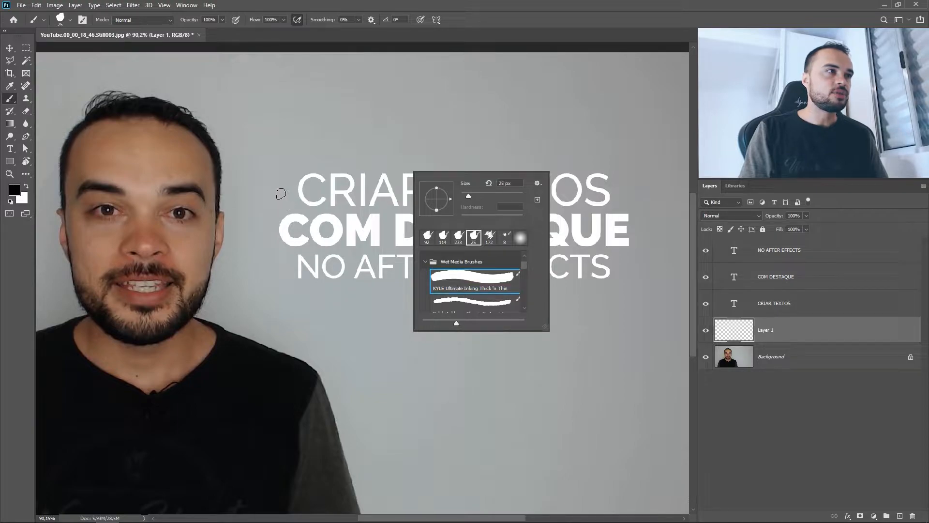
left_click(289, 235)
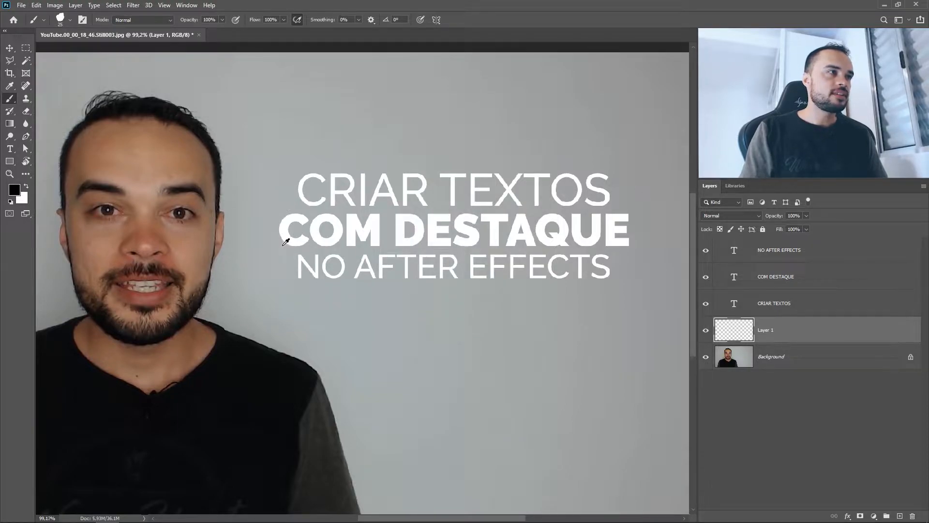
Enlarge the brush to 87 px so its tip covers the full height of the COM DESTAQUE letters, undoing any test dab.
scroll(287, 239, "up", 3)
scroll(287, 239, "up", 2)
scroll(286, 233, "up", 2)
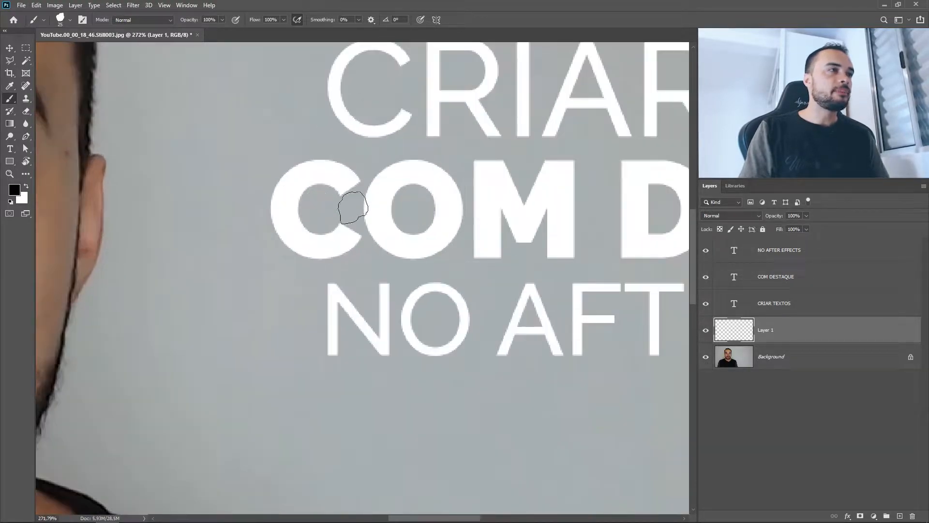
right_click(331, 210)
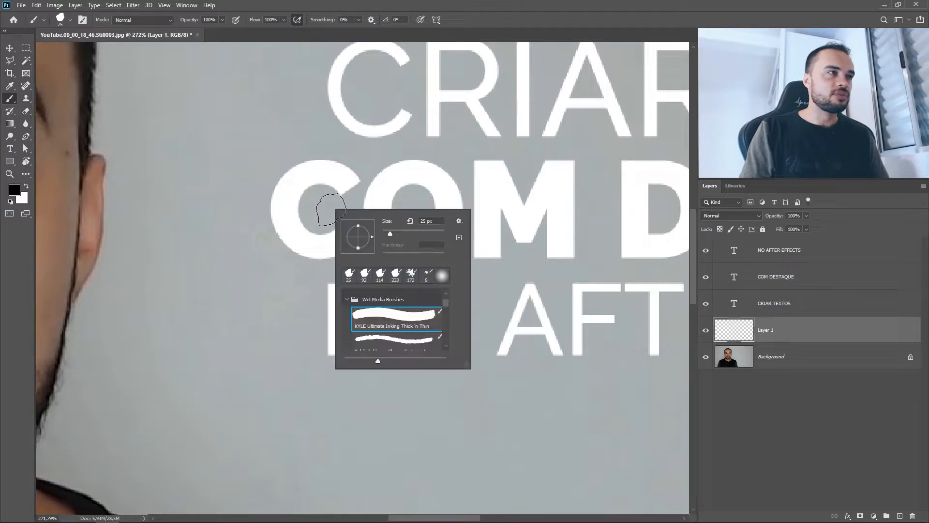
left_click_drag(390, 233, 391, 233)
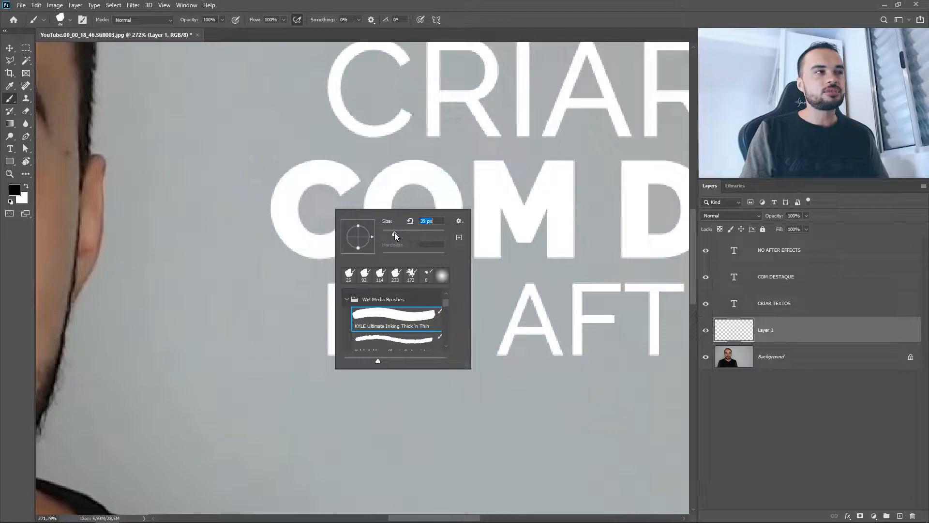
left_click_drag(400, 232, 400, 232)
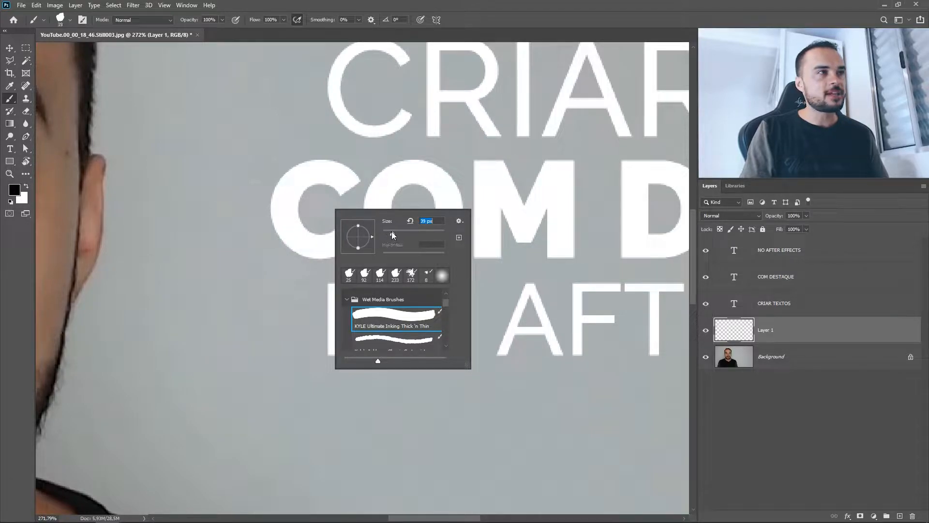
left_click_drag(405, 233, 401, 234)
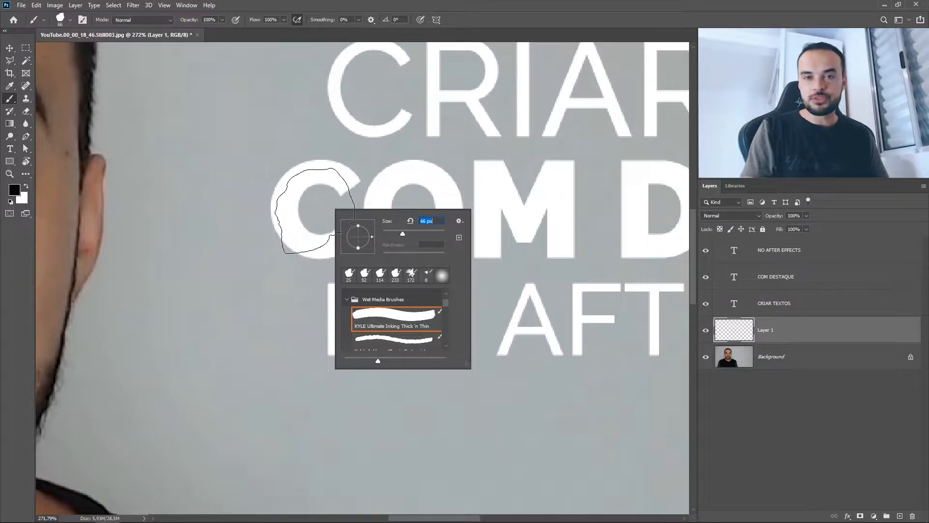
left_click(282, 212)
key("ctrl+z")
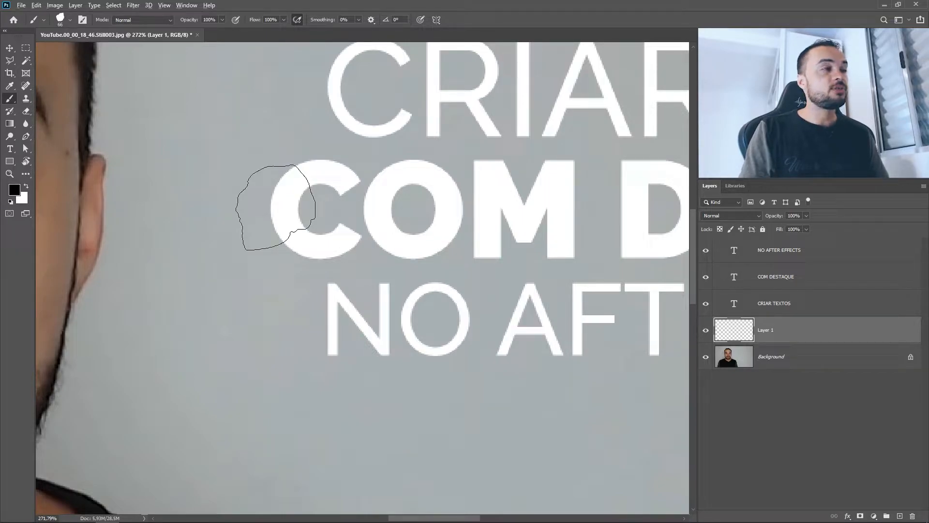
left_click_drag(289, 212, 320, 212)
scroll(321, 213, "down", 5)
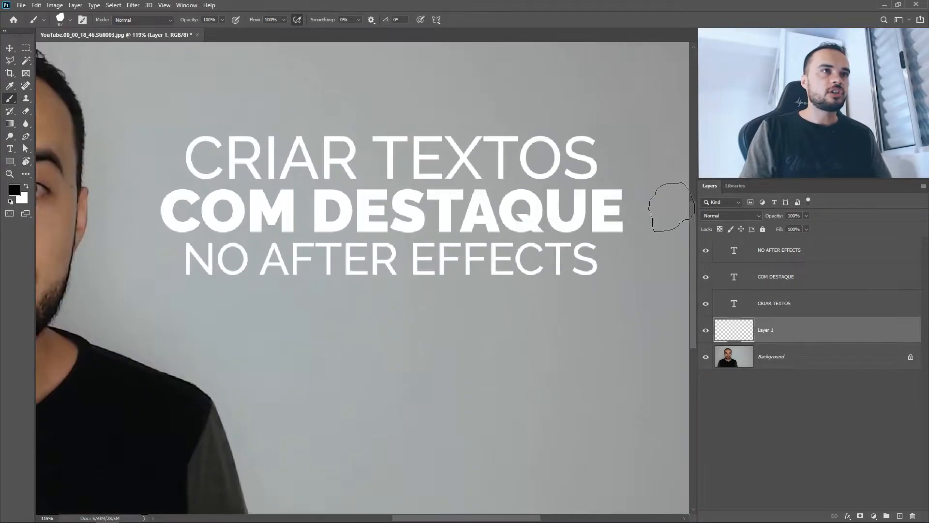
Set the foreground color to the blue swatch stored in the DS library.
left_click(736, 187)
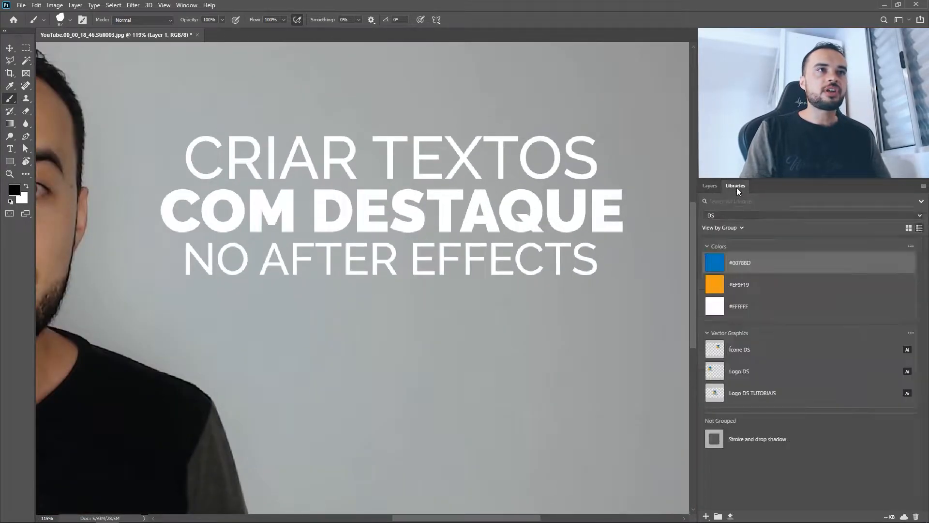
left_click(787, 267)
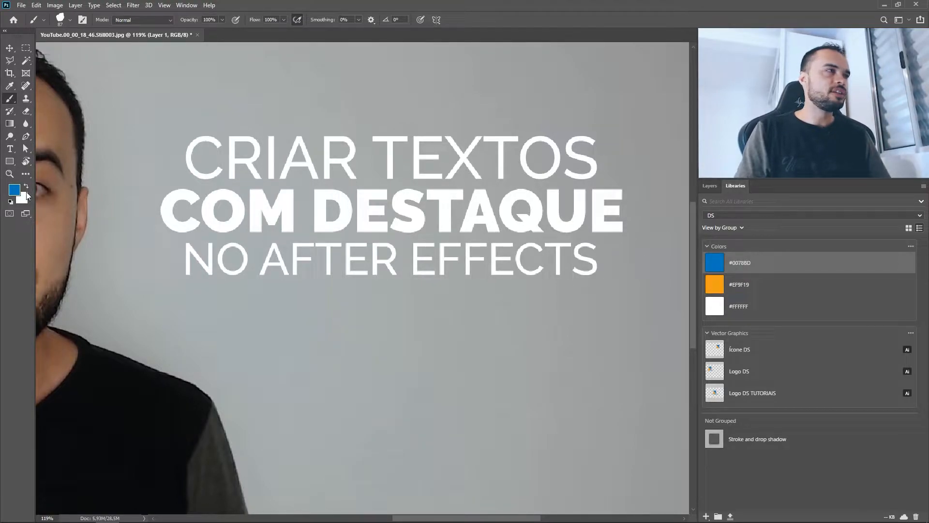
left_click(707, 188)
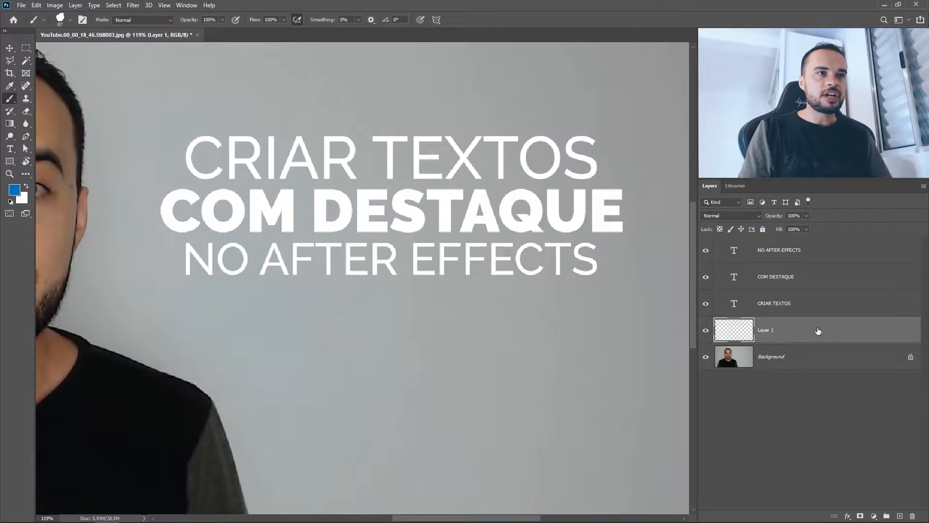
left_click(798, 356)
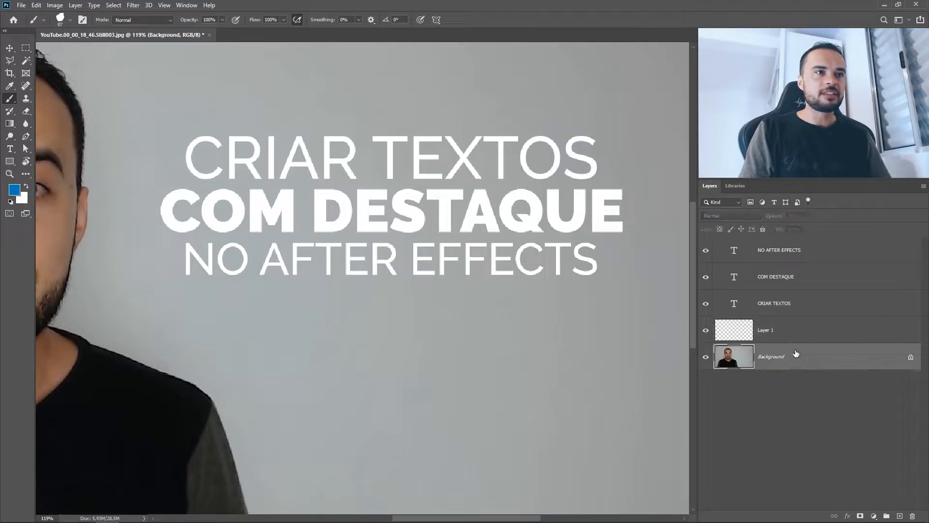
left_click(705, 357)
left_click(705, 357)
Rename the empty layer above the Background as MARCA TEXTO.
left_click(804, 340)
double_click(765, 330)
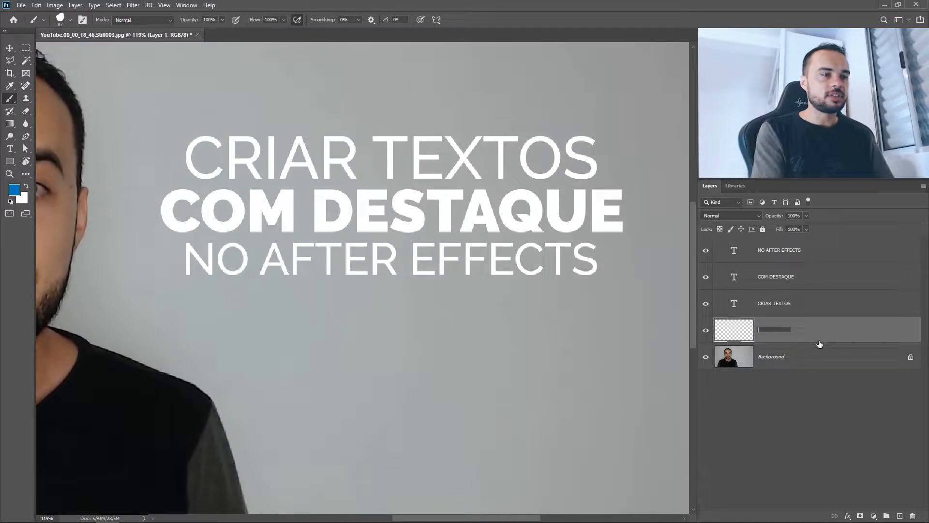
type("MARCA ")
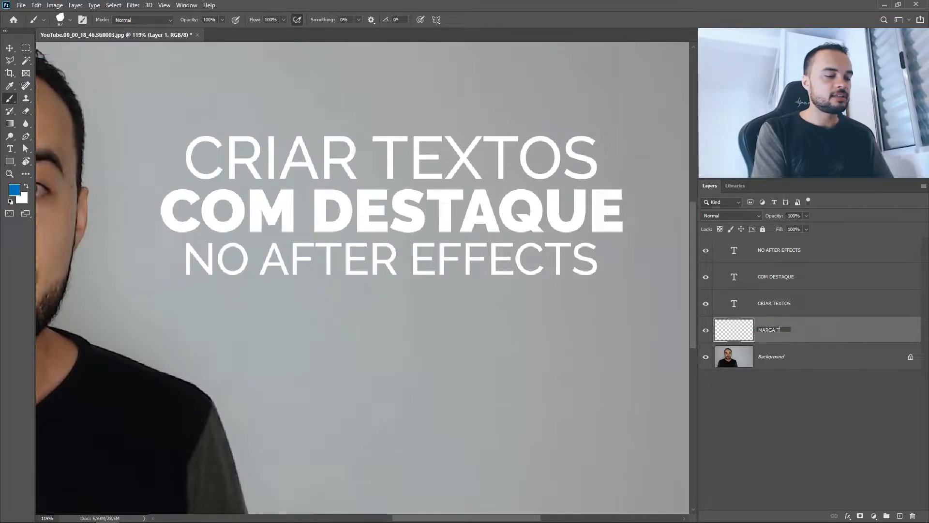
type("TEXTO")
key("Return")
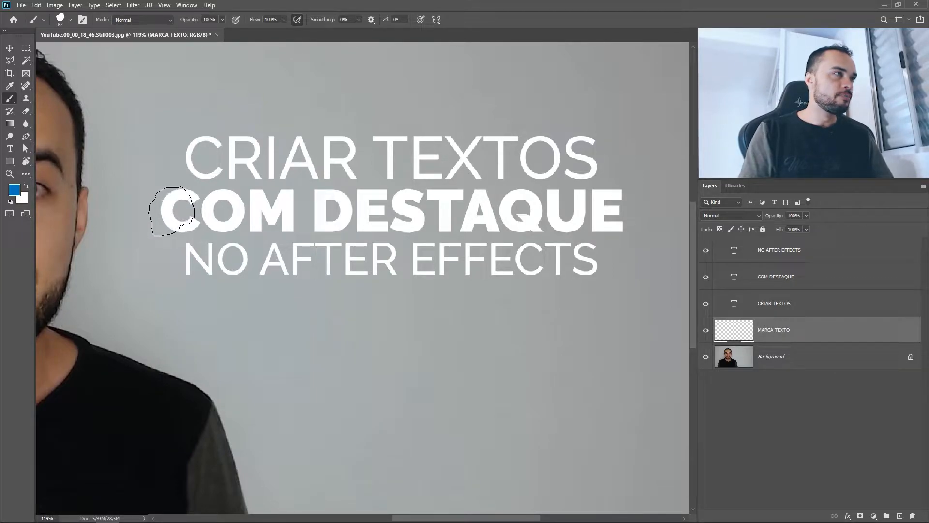
Paint one straight blue brush stroke behind COM DESTAQUE, extending slightly past its first and last letters.
left_click(174, 211)
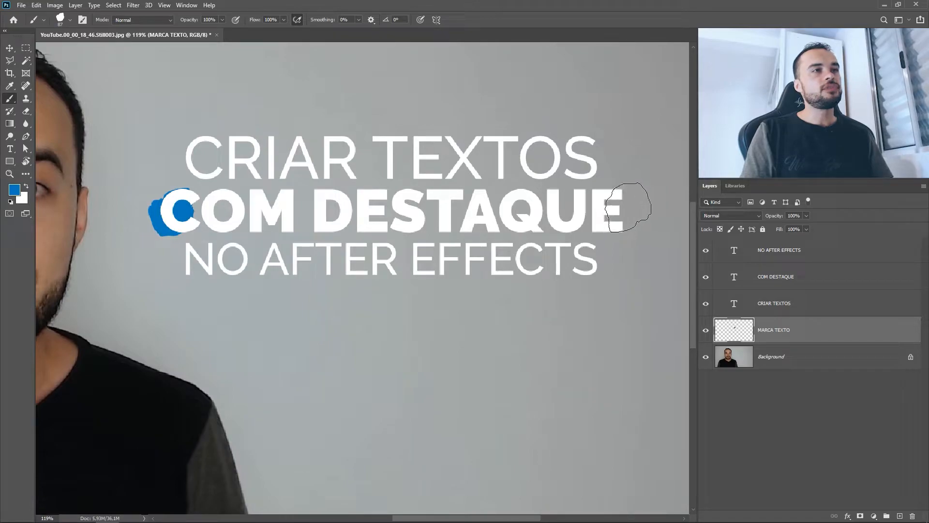
left_click(628, 215, "shift")
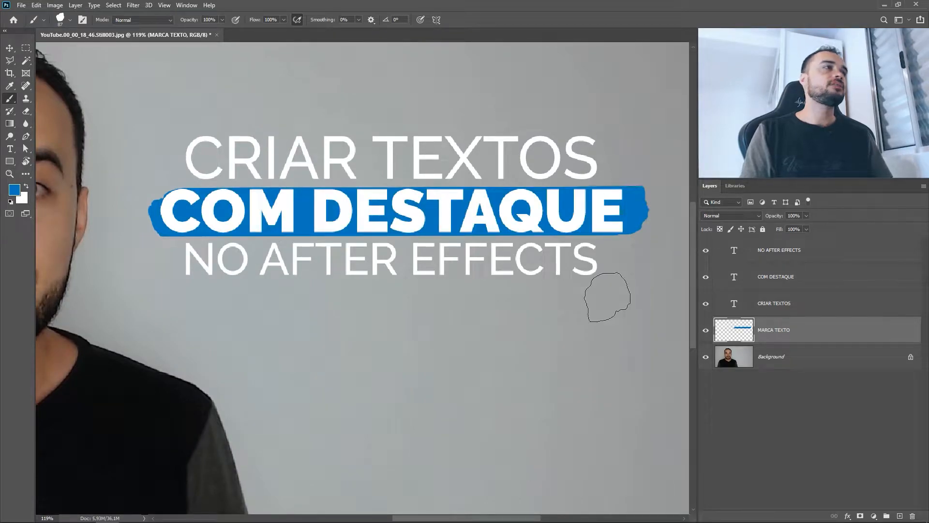
scroll(446, 305, "down", 5)
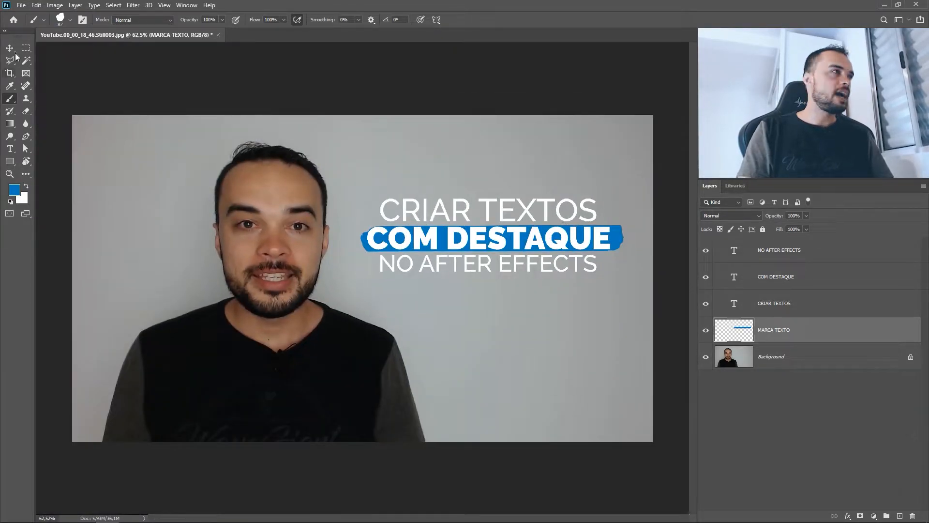
Duplicate the three text lines together with the blue MARCA TEXTO stroke and place the copy just below the original title.
key("v")
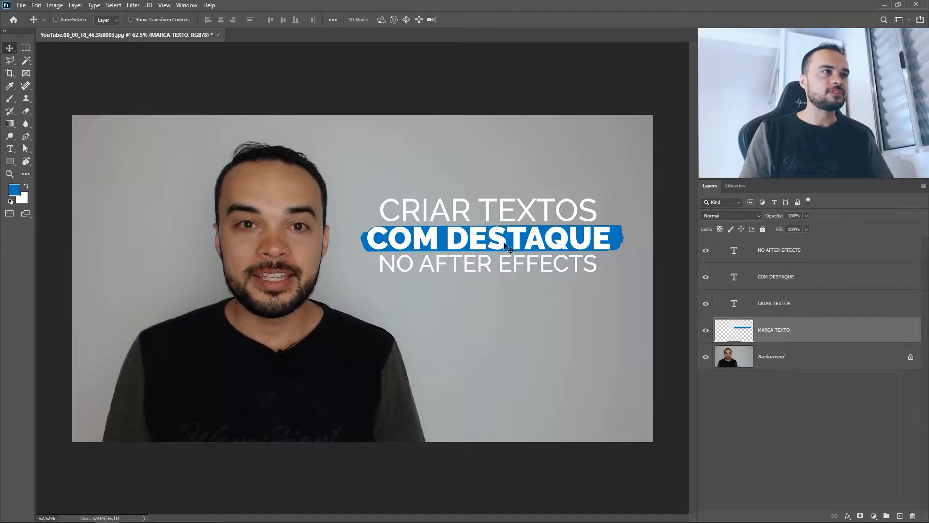
scroll(521, 274, "up", 1)
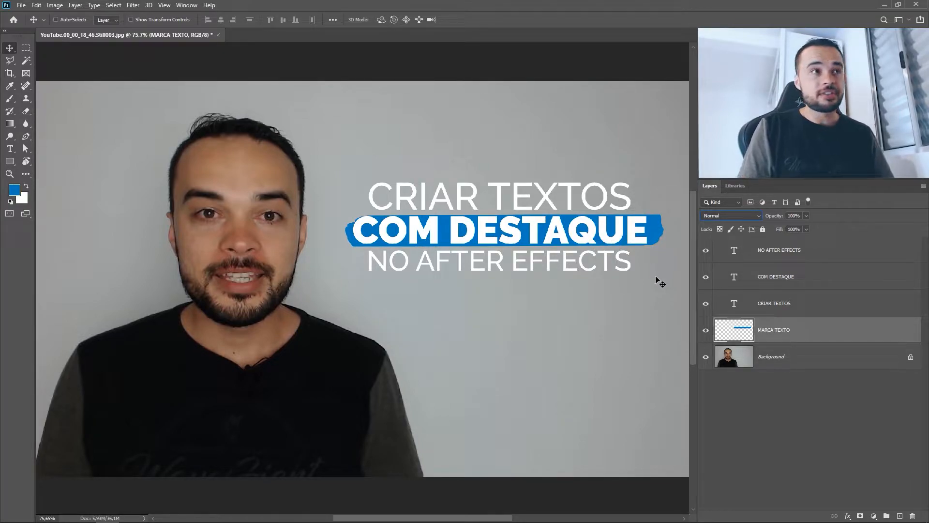
left_click(814, 253, "shift")
left_click_drag(516, 234, 522, 339)
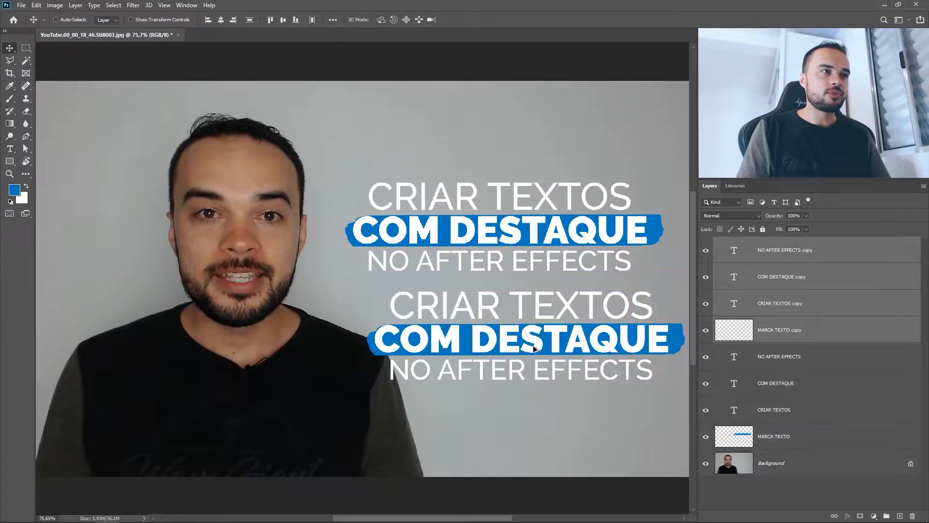
Delete the duplicated CRIAR TEXTOS and NO AFTER EFFECTS lines, keeping only the copied COM DESTAQUE text and its blue stroke.
left_click(816, 308)
left_click(816, 258)
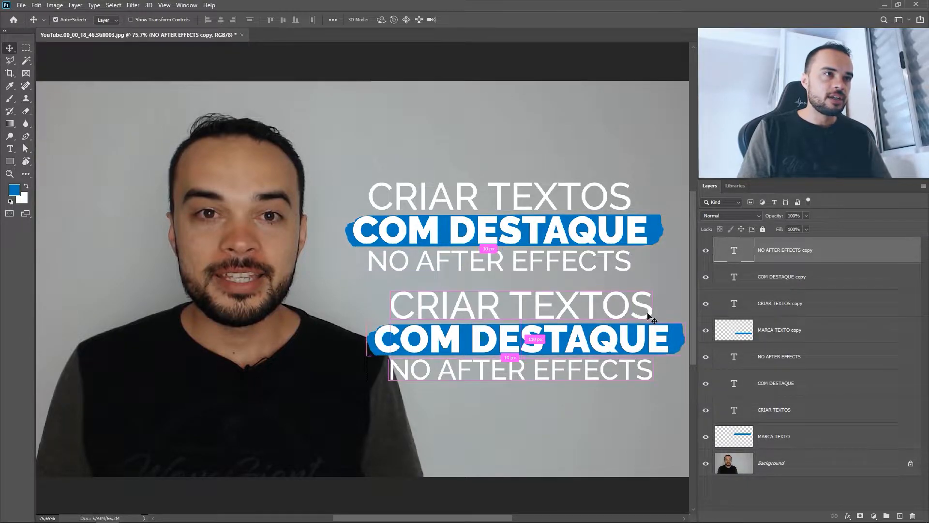
left_click(651, 318, "ctrl")
left_click(652, 376, "ctrl+shift")
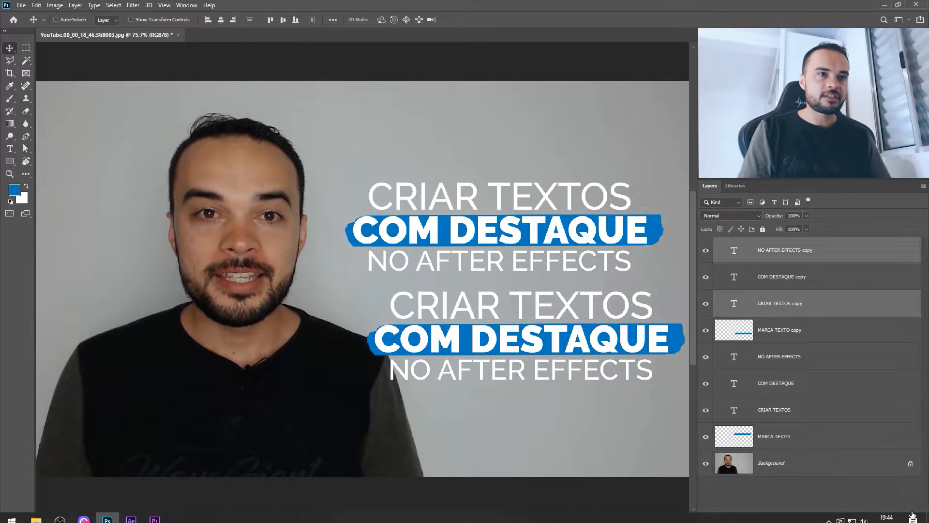
left_click(912, 516)
left_click(418, 199)
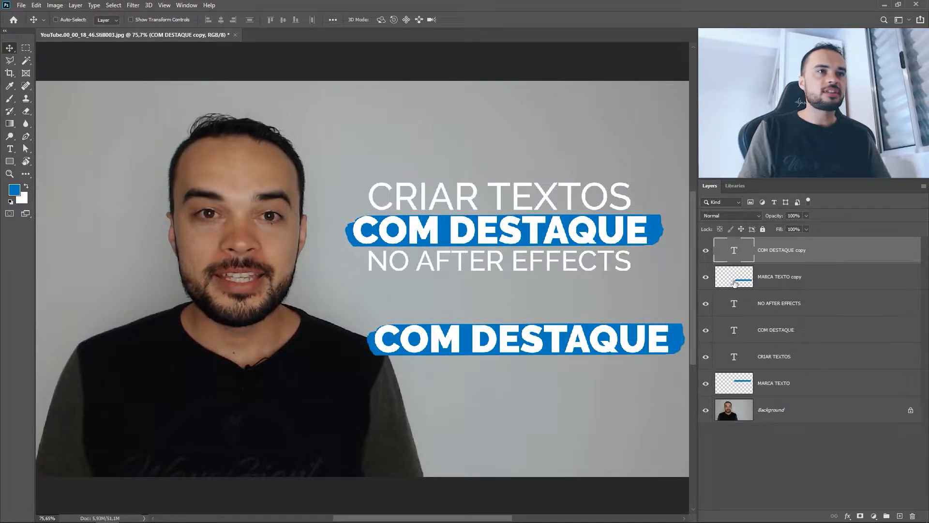
Recolor the copied COM DESTAQUE text below the title to black.
left_click(26, 186)
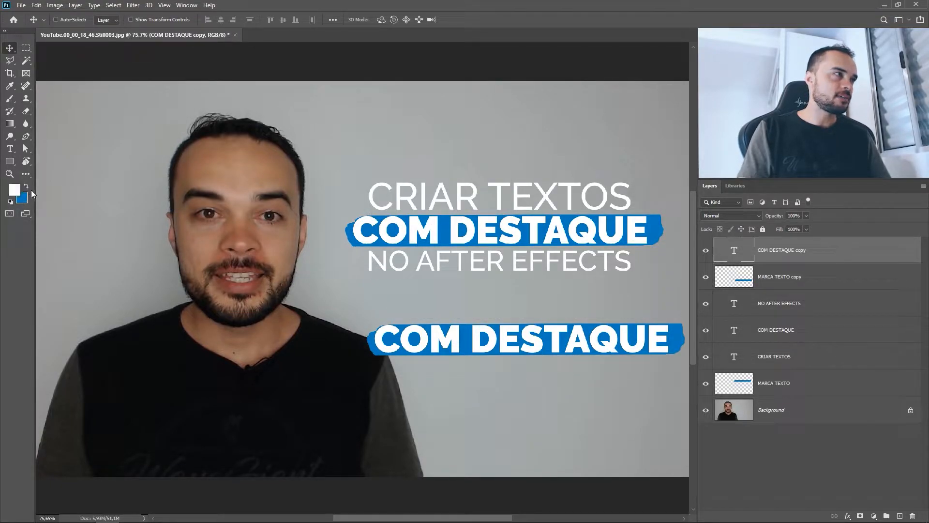
key("t")
triple_click(592, 340)
left_click(14, 189)
left_click_drag(80, 203, 10, 234)
left_click(237, 108)
Load the copied stroke's outline as a selection and replace the MARCA TEXTO copy layer with a new empty layer.
left_click(755, 289)
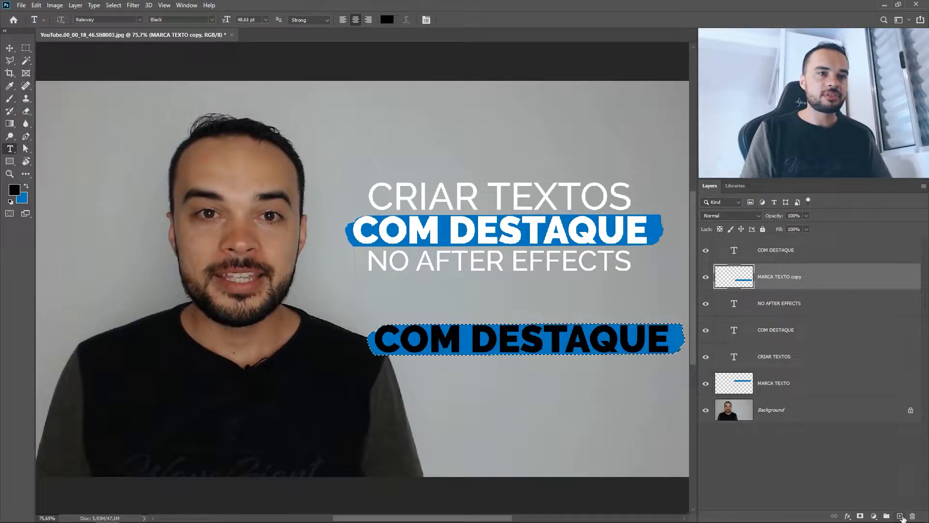
left_click(899, 516)
left_click_drag(779, 303, 911, 512)
left_click(793, 279)
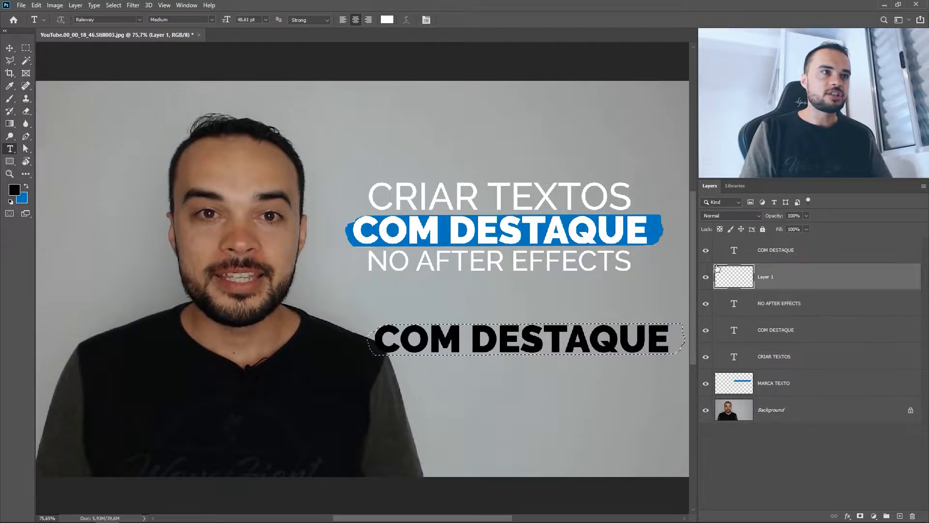
Set the foreground color to bright yellow #eaff00, fill the stroke-shaped selection on Layer 1 with it, and deselect.
left_click(26, 186)
double_click(16, 189)
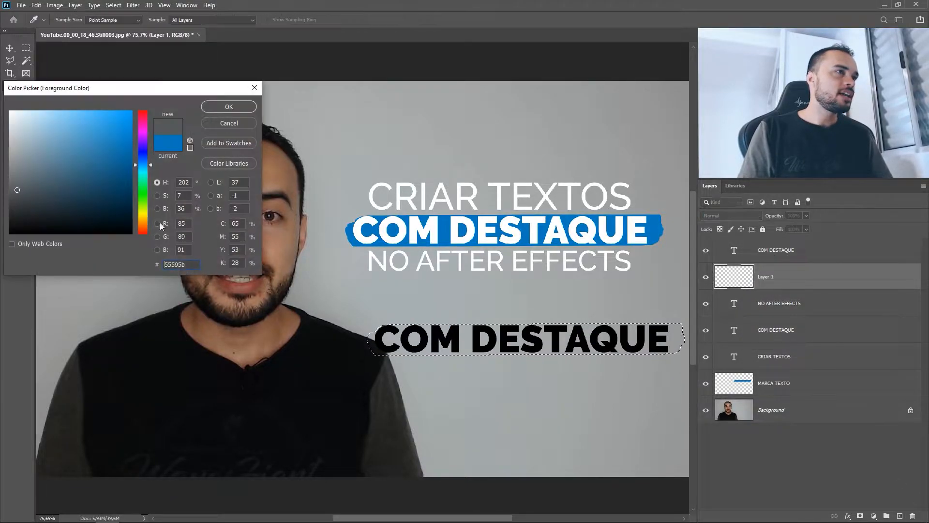
left_click(145, 209)
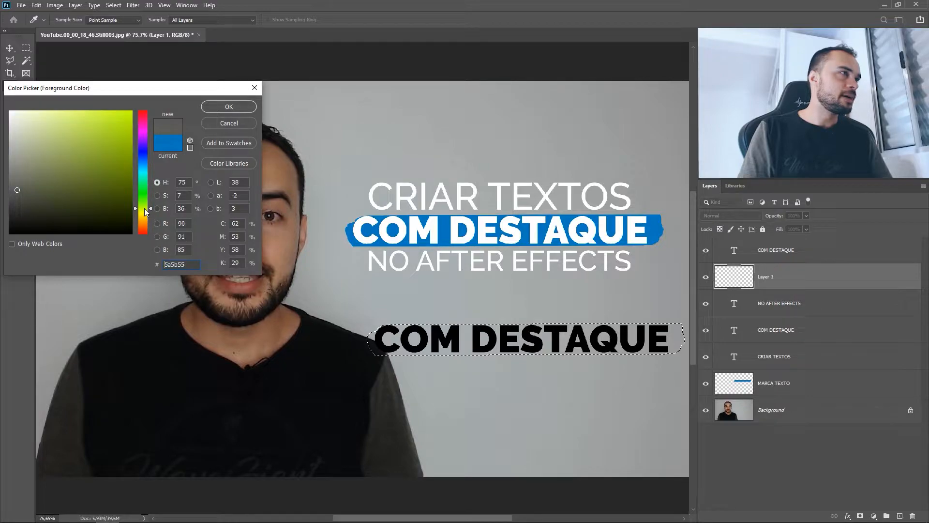
left_click_drag(144, 208, 144, 211)
left_click(131, 111)
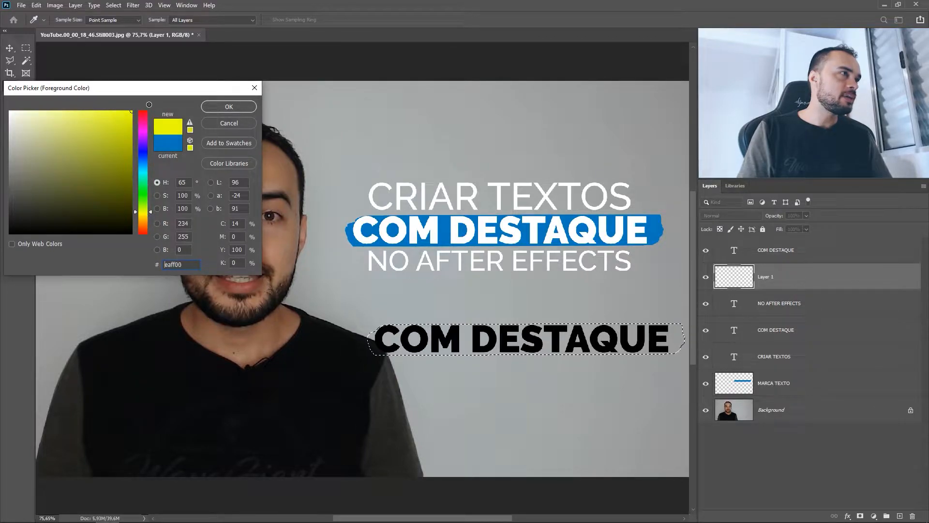
left_click(228, 106)
key("alt+BackSpace")
key("ctrl+d")
key("v")
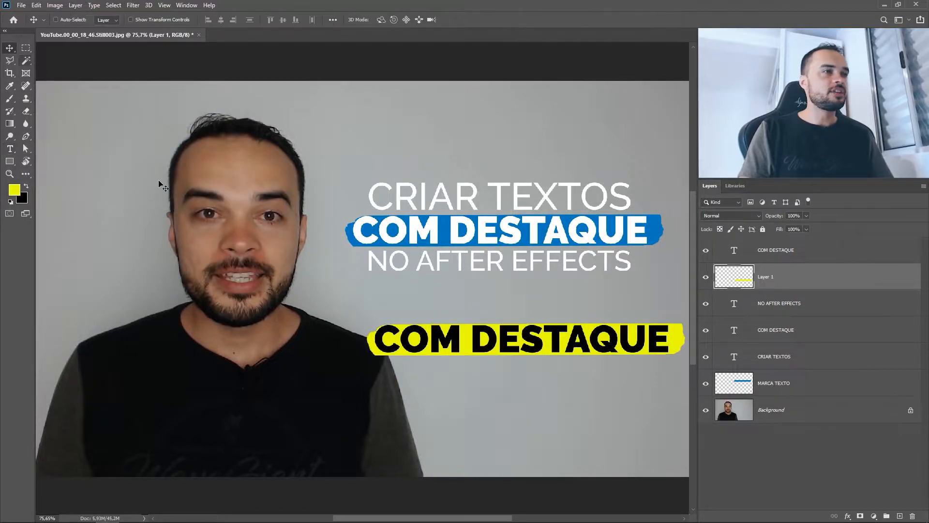
Place the yellow Layer 1 above the black COM DESTAQUE text and set its blending mode to Multiply.
left_click(729, 217)
left_click(719, 253)
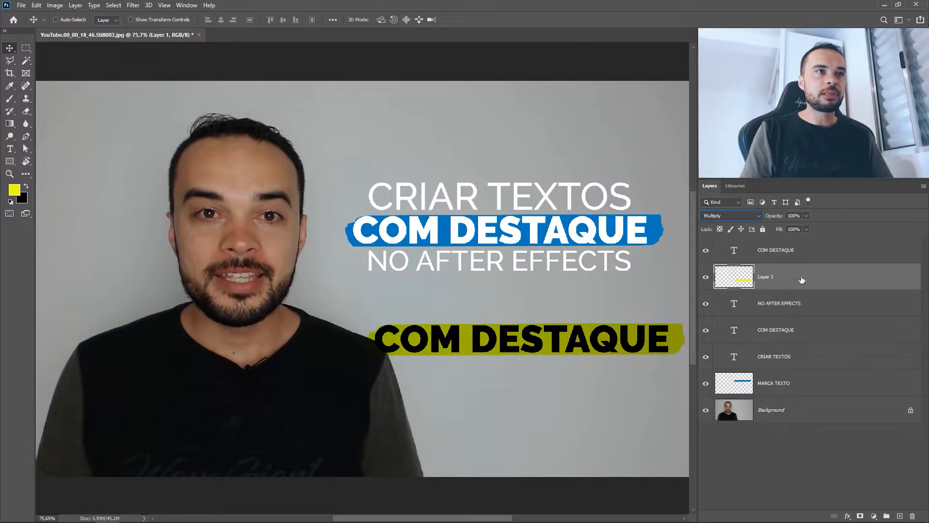
left_click(730, 216)
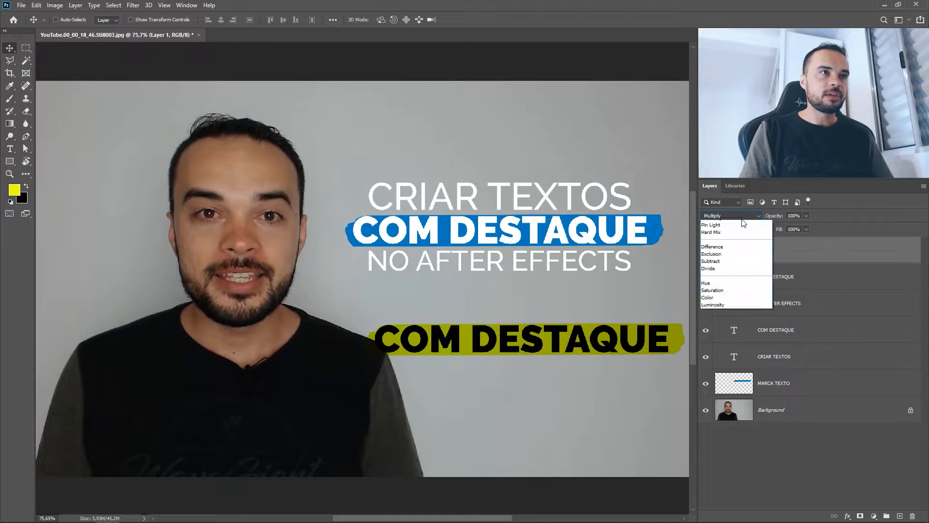
left_click(717, 221)
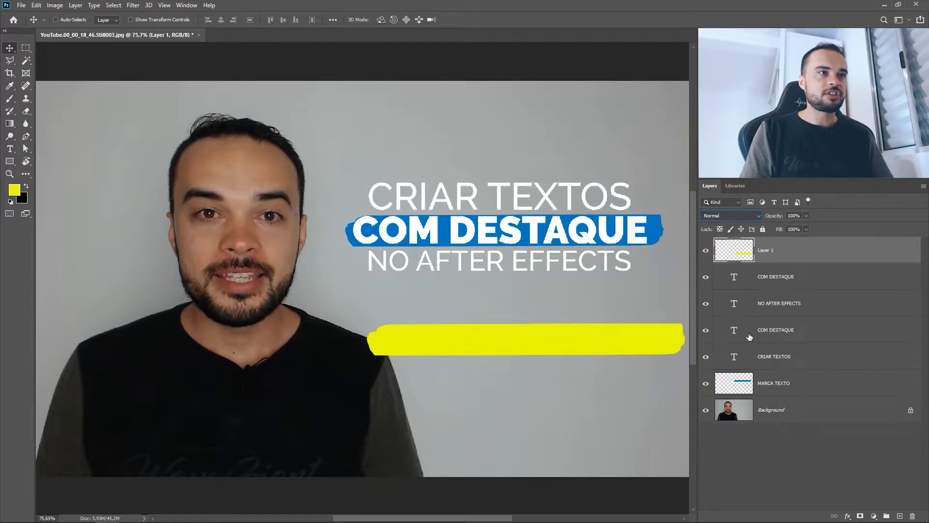
left_click(755, 216)
left_click(717, 253)
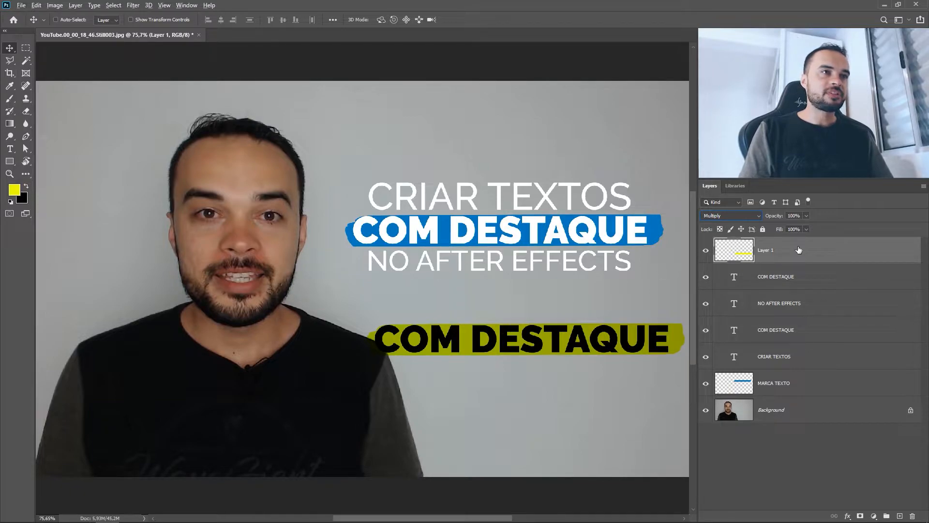
Move the black COM DESTAQUE text and its yellow stroke above the title, and scale the stroke to 99.97% with Multiply blending.
left_click(825, 276, "shift")
left_click_drag(554, 349, 511, 138)
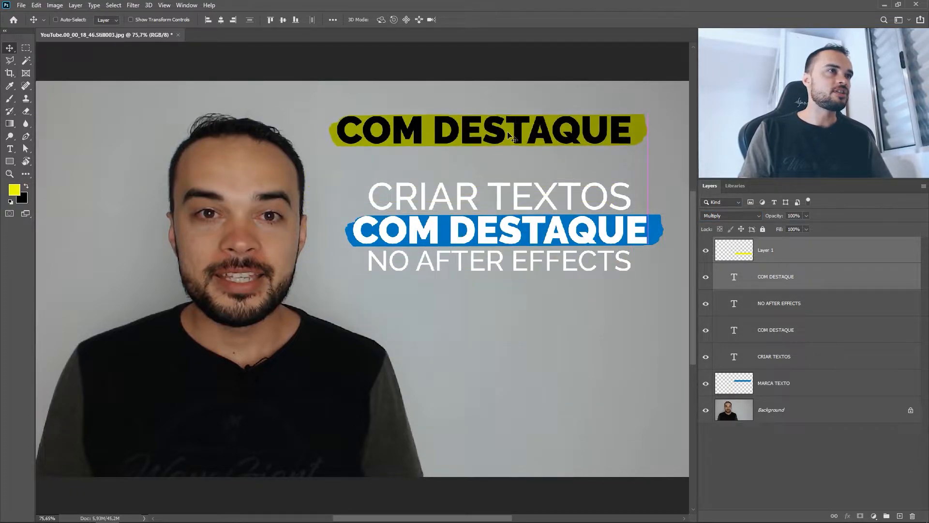
left_click(801, 250)
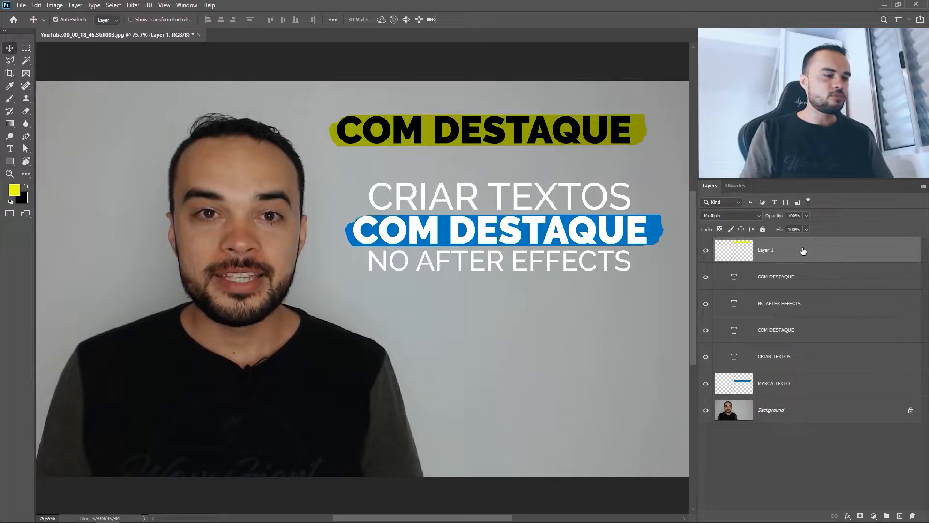
key("ctrl+t")
mouse_move(641, 130)
left_mouse_down()
mouse_move(333, 126)
mouse_move(648, 128)
left_mouse_up()
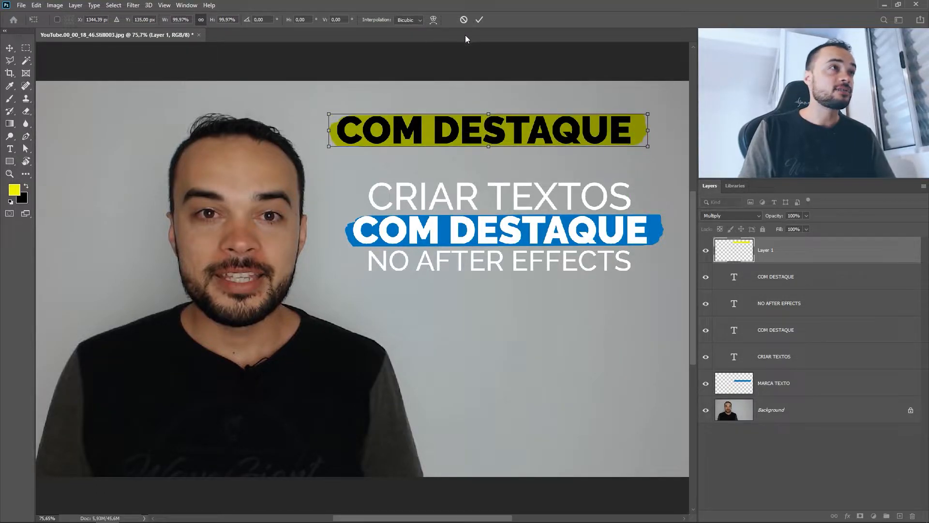
left_click(478, 22)
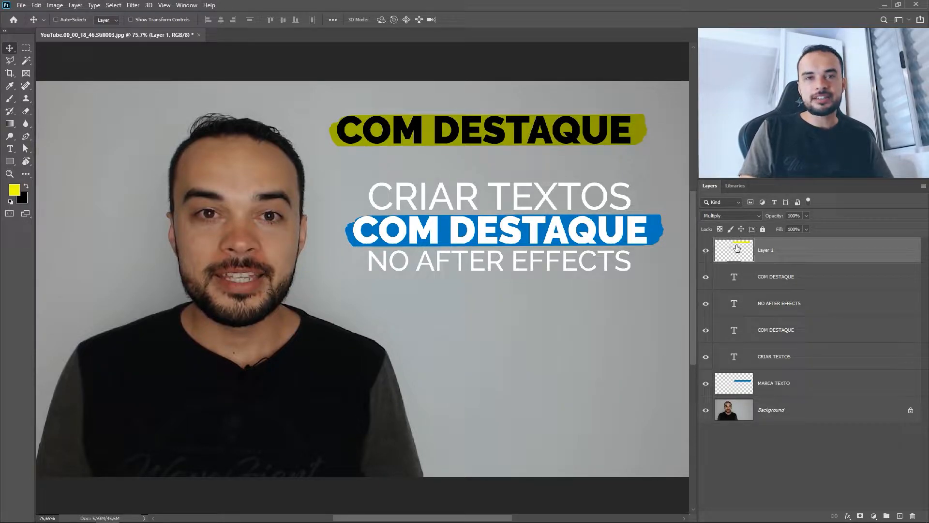
left_click(723, 217)
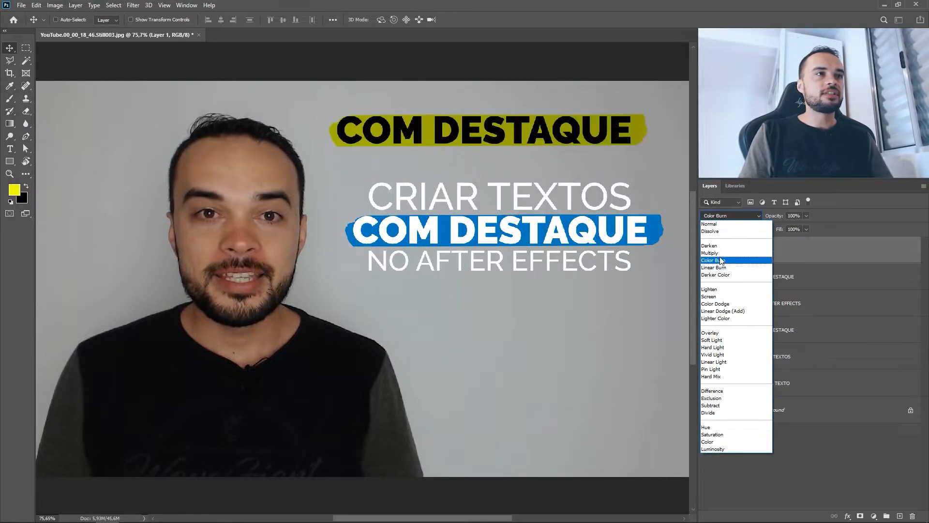
left_click(718, 253)
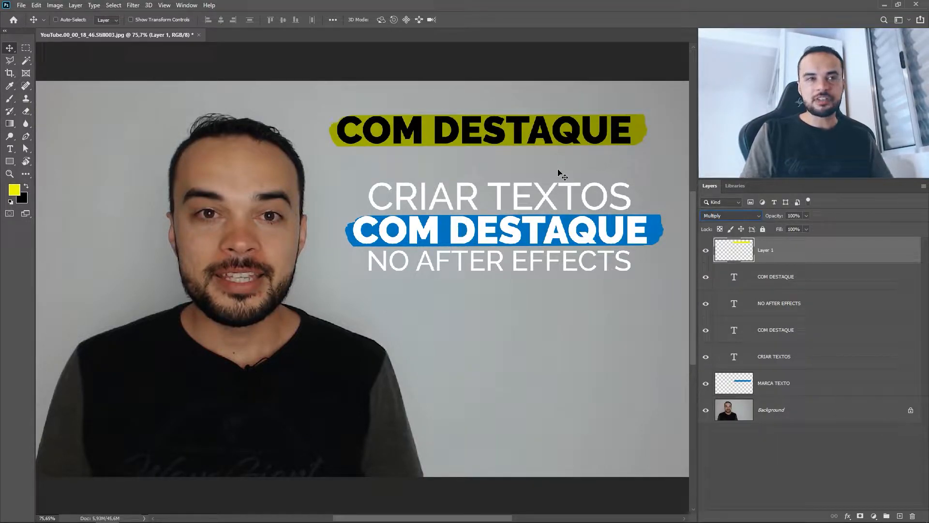
Delete the black COM DESTAQUE text with its yellow Layer 1, and save the remaining title design in Assets.psd.
left_click(841, 279, "shift")
left_click_drag(851, 282, 634, 174)
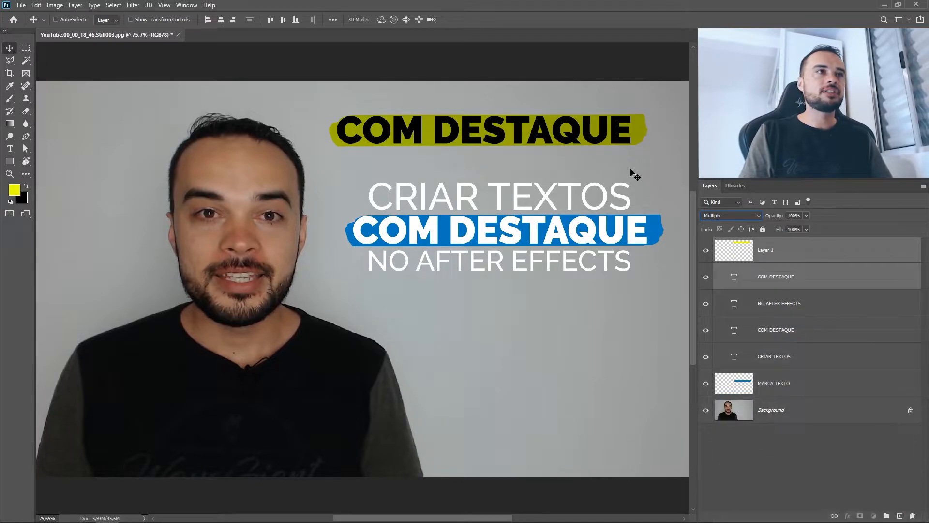
left_click(913, 516)
scroll(504, 266, "down", 1)
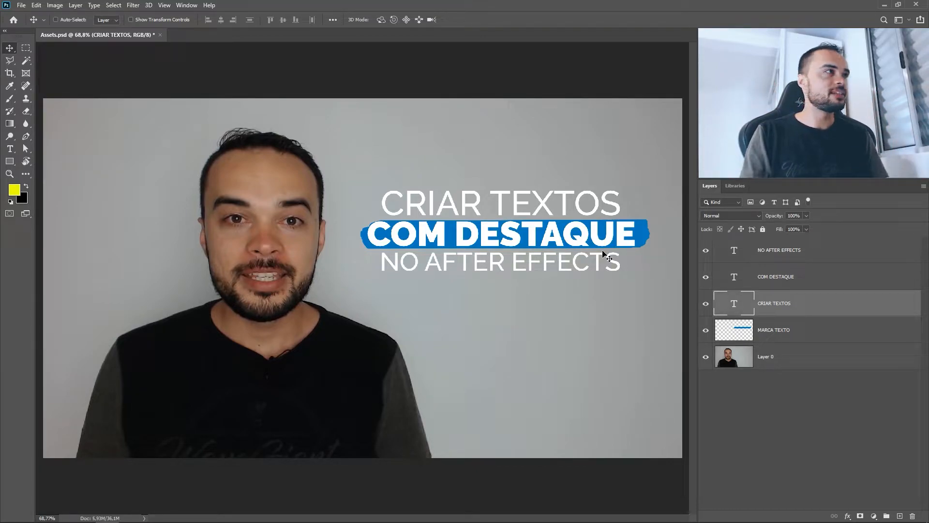
key("ctrl+s")
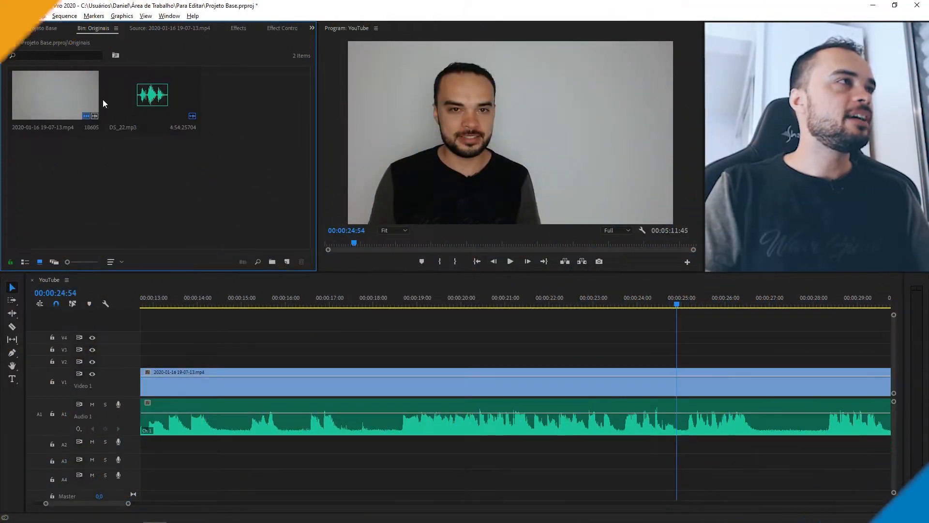
Switch to Premiere Pro and open Assets.psd from the PSD folder for import into the Originais bin as Individual Layers.
double_click(202, 170)
left_click(153, 87)
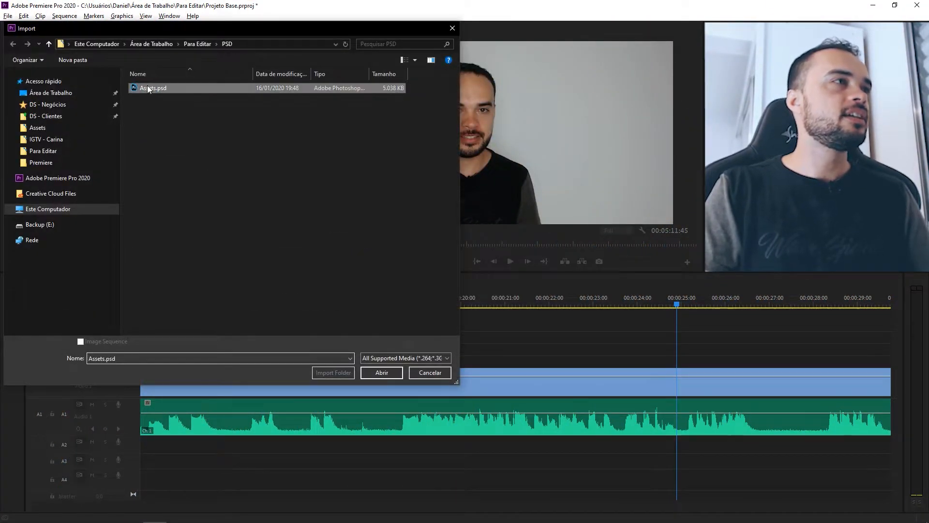
left_click(382, 372)
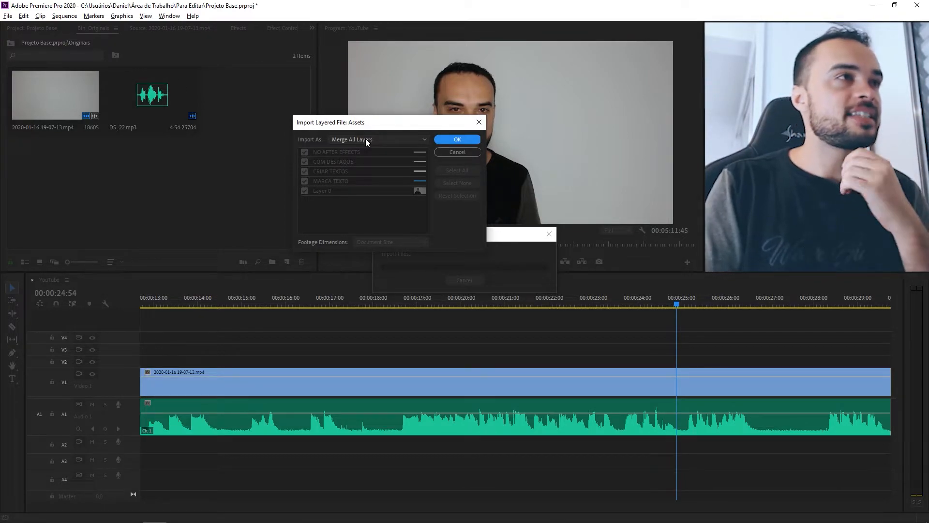
left_click(366, 141)
left_click(376, 160)
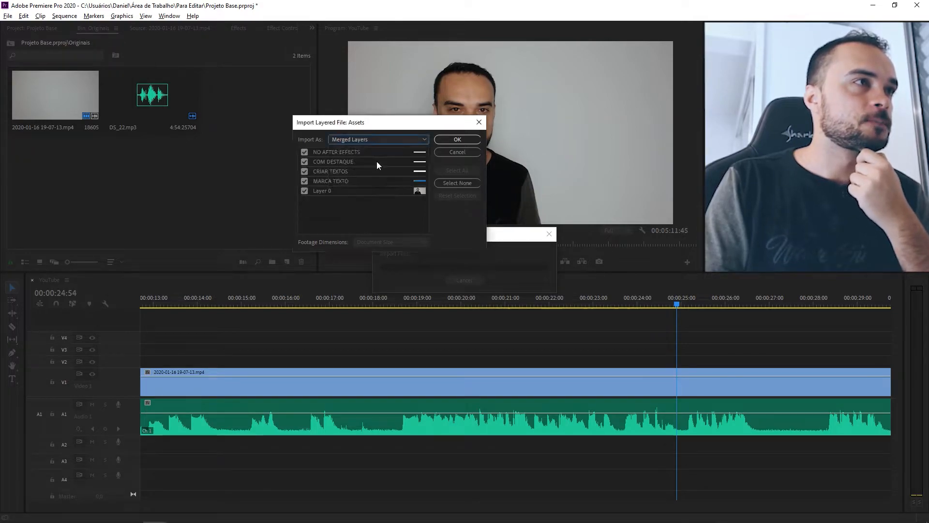
left_click(378, 139)
left_click(380, 171)
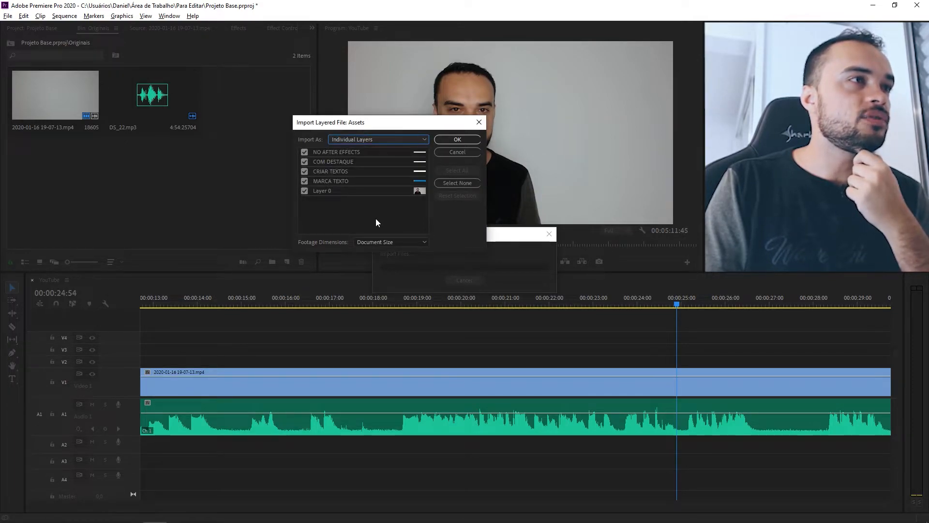
Set the footage dimensions to Document Size and import all layers of Assets.psd except Layer 0.
left_click(397, 242)
left_click(406, 241)
left_click(398, 243)
left_click(391, 262)
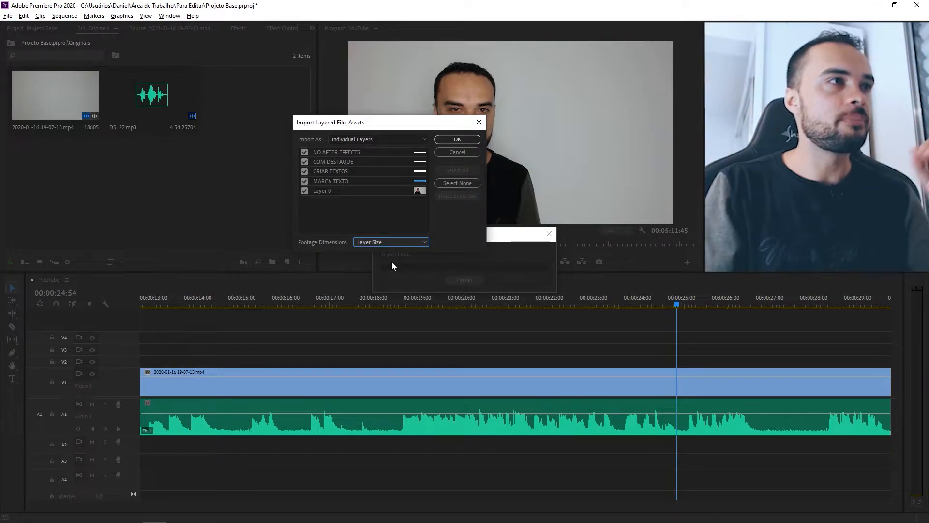
left_click(390, 241)
left_click(390, 252)
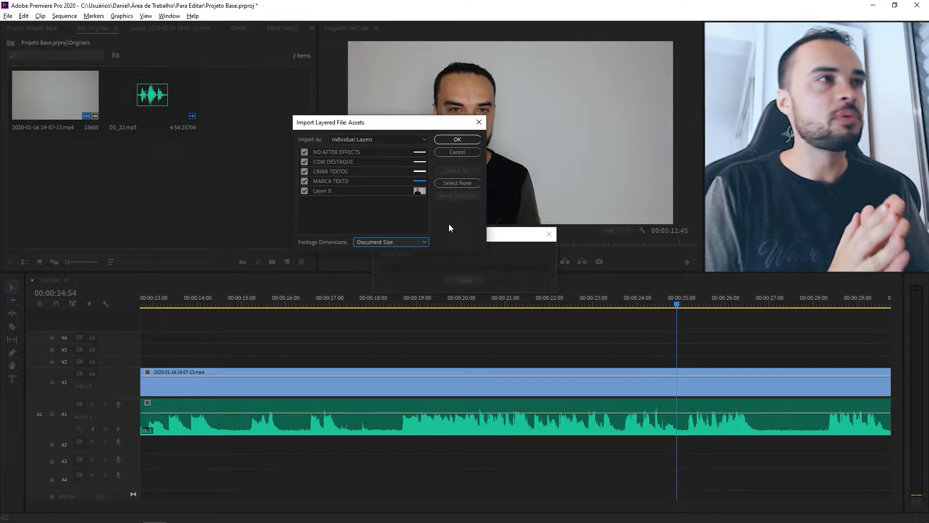
left_click(407, 243)
left_click(396, 253)
left_click(345, 153)
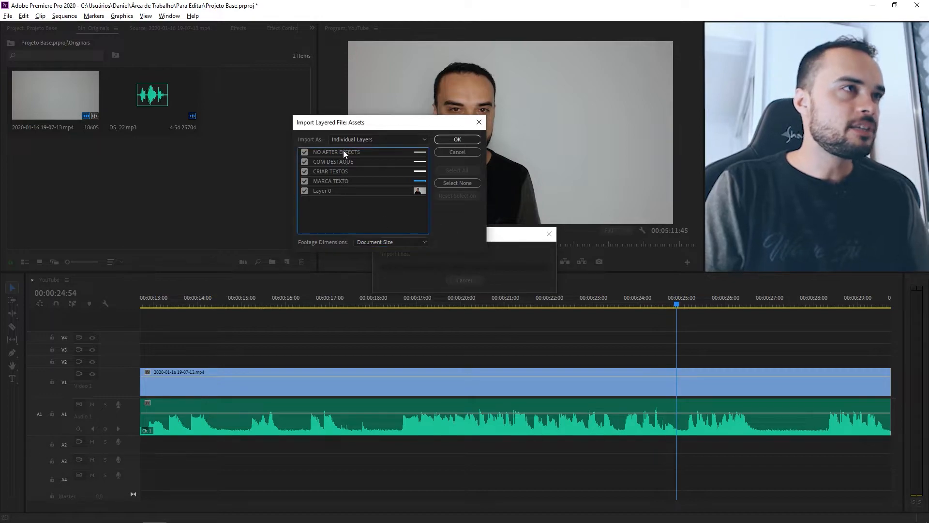
left_click(304, 191)
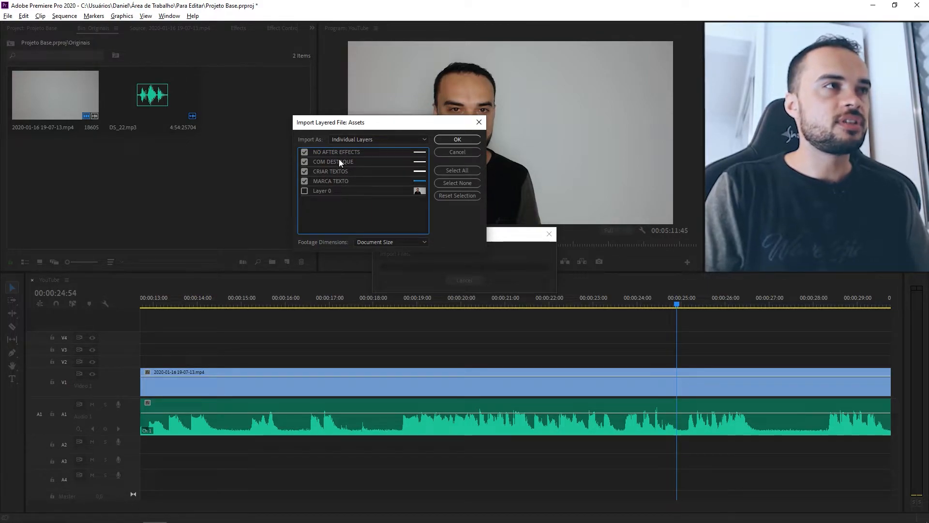
left_click(462, 140)
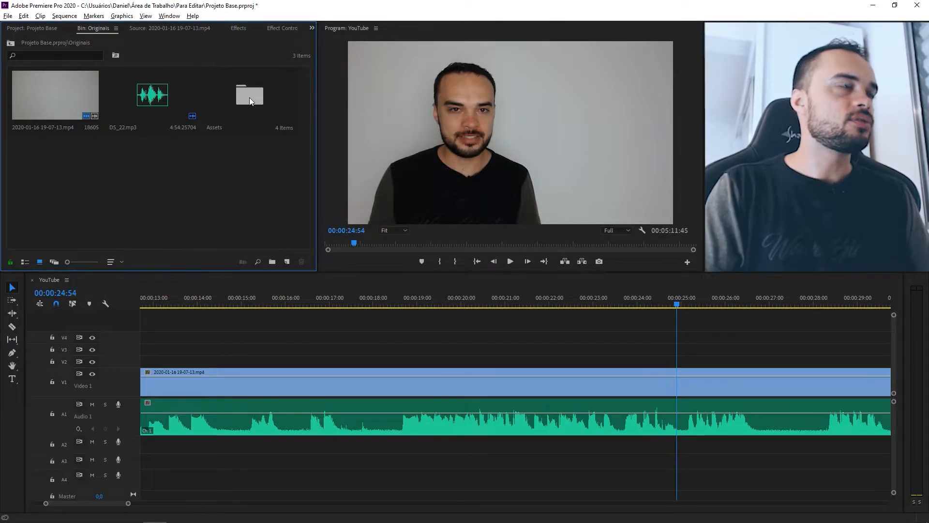
Open the imported Assets bin and place the playhead at 00:00:18:37 in the YouTube sequence.
double_click(249, 96)
left_click(121, 94)
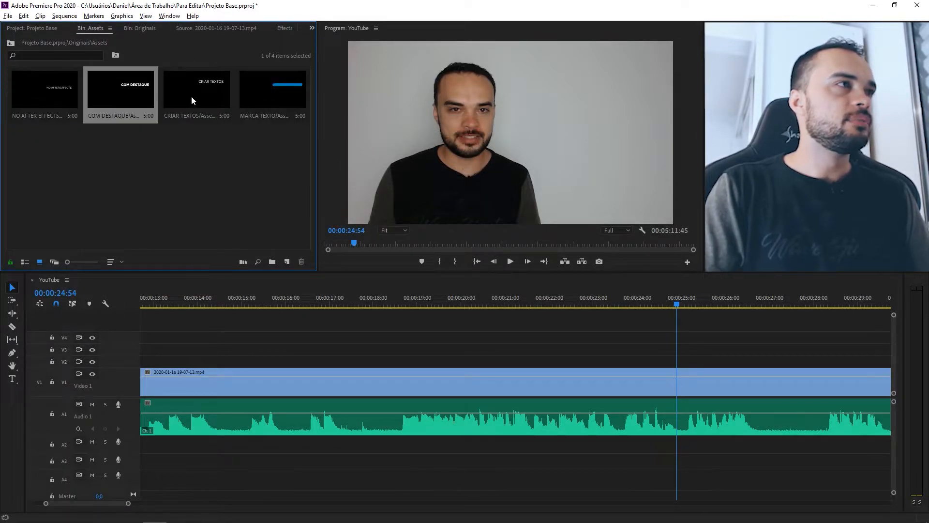
left_click(262, 94)
left_click(402, 297)
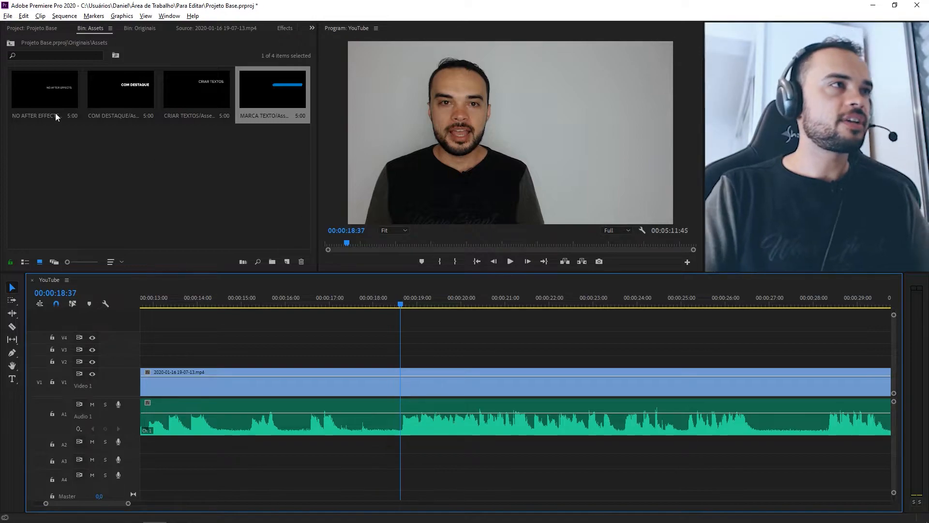
left_click(257, 219)
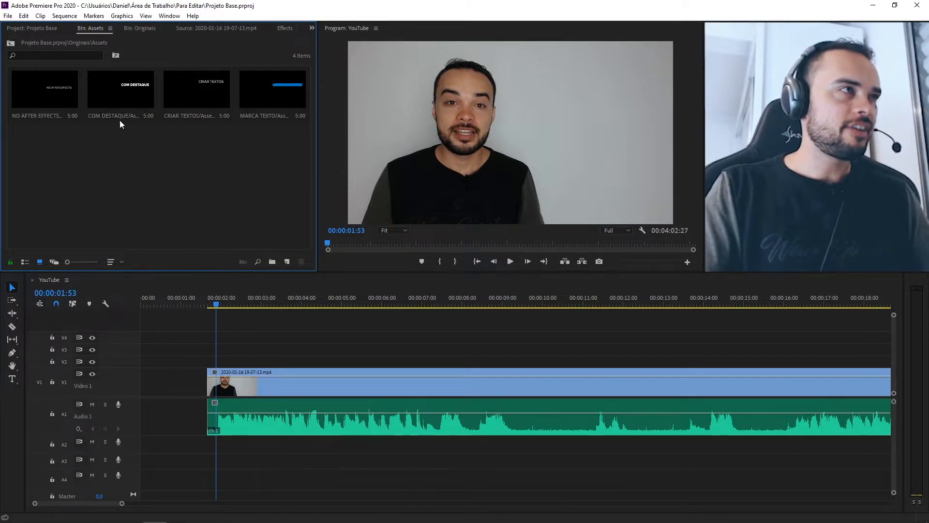
Find the spoken cue for the first title line and place CRIAR TEXTOS on V2 at about 00:00:04:08.
left_click(218, 304)
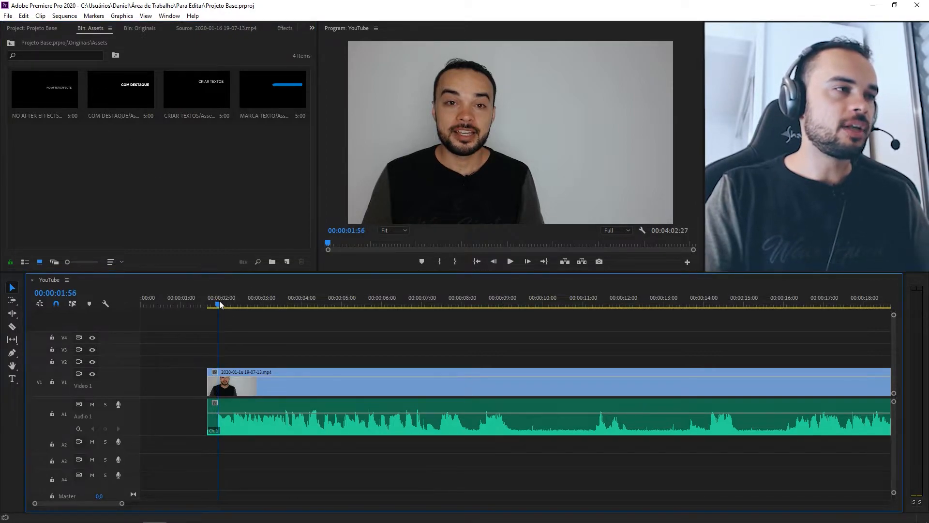
key("space")
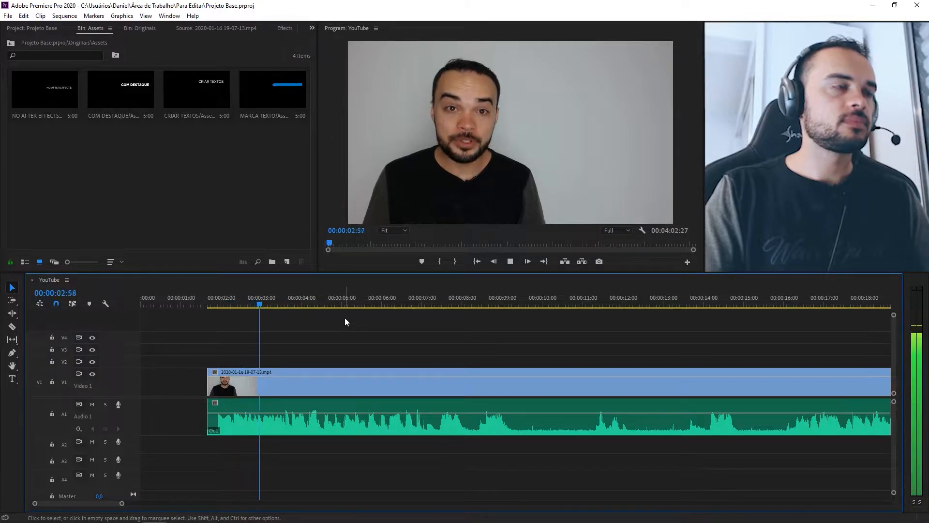
left_click(296, 298)
left_click_drag(302, 301, 306, 301)
left_click(219, 180)
left_click(221, 123)
left_click_drag(221, 123, 312, 358)
Find the next spoken cue and place COM DESTAQUE on V4 and MARCA TEXTO on V3, both at 00:00:05:03.
key("space")
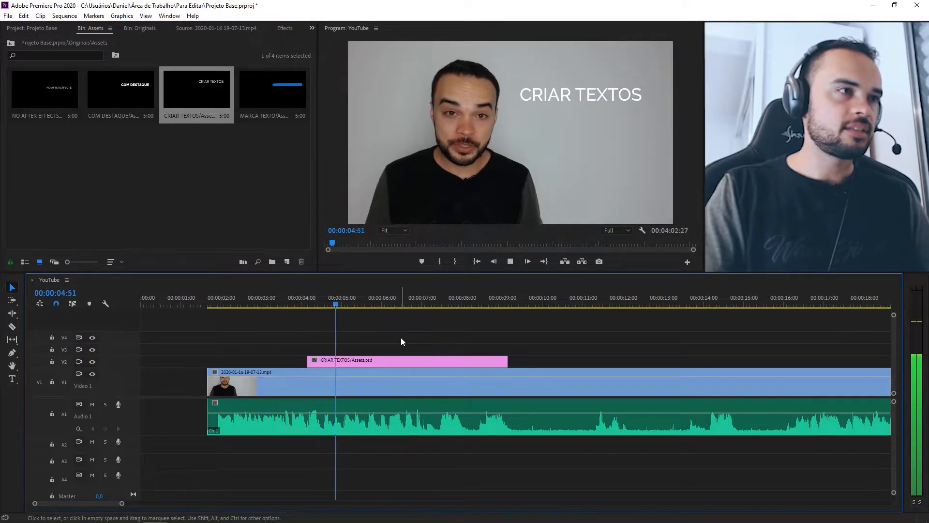
left_click(211, 150)
left_click_drag(121, 92, 373, 337)
left_click(223, 195)
left_click_drag(272, 92, 377, 349)
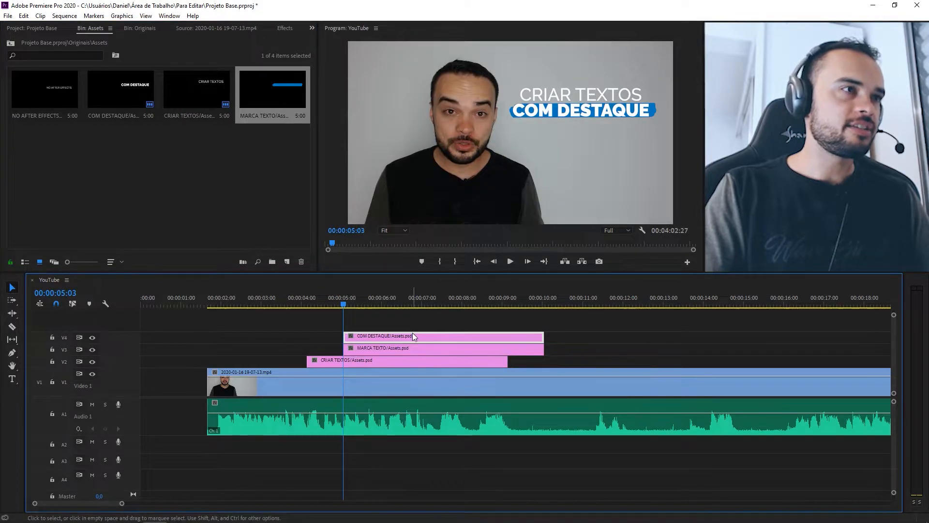
Find the third spoken cue and place NO AFTER EFFECTS on a new V5 track at 00:00:06:10.
left_click(599, 340)
key("space")
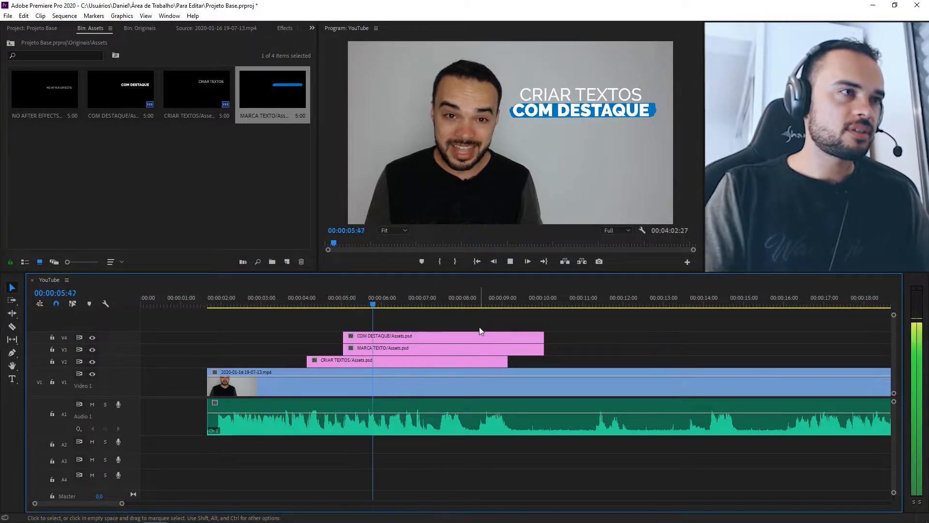
mouse_move(397, 304)
left_mouse_down()
mouse_move(379, 295)
mouse_move(388, 296)
left_mouse_up()
left_click_drag(45, 92, 390, 324)
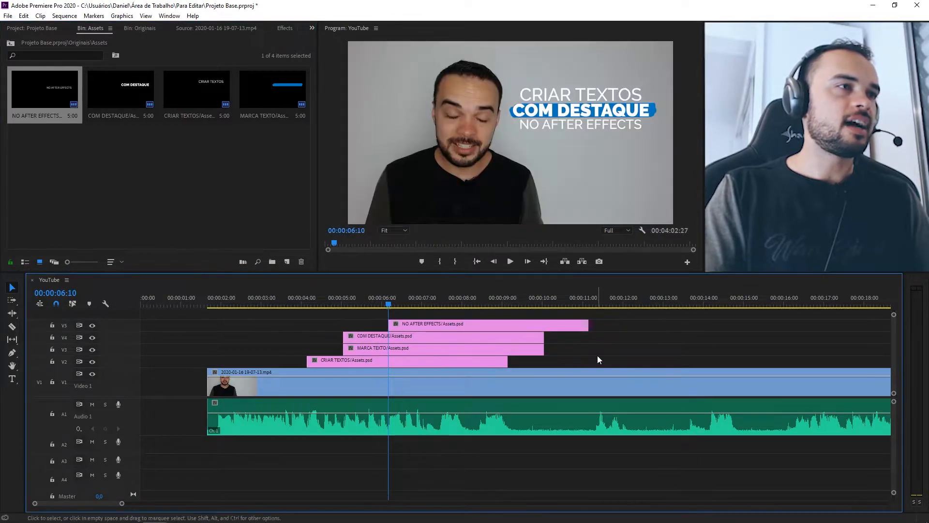
Adjust the out points of the four title clips so they all end together shortly after 00:00:10:00.
key("space")
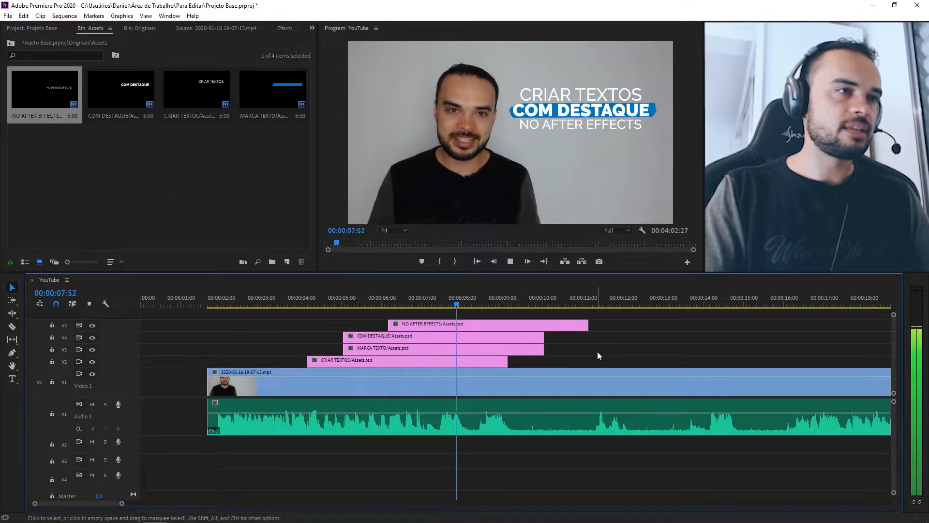
key("space")
left_click(513, 303)
left_click_drag(587, 324, 544, 319)
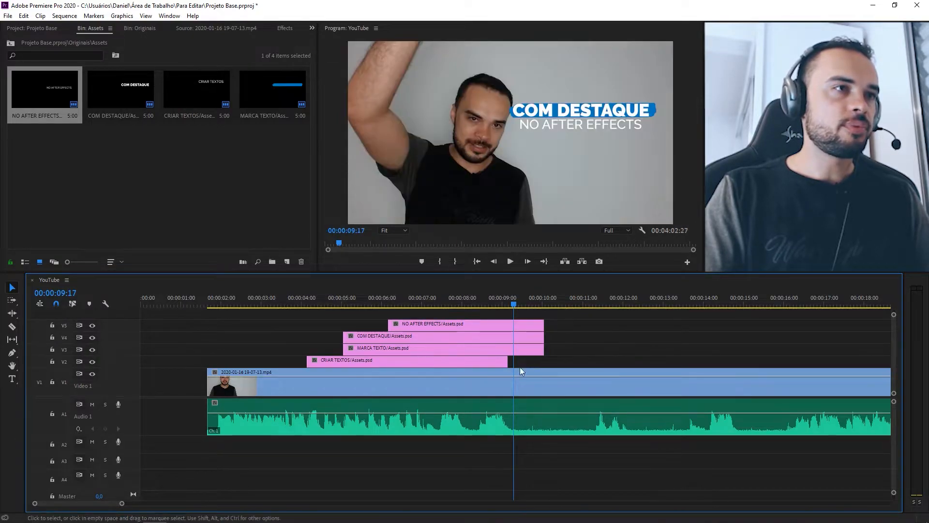
left_click_drag(507, 361, 543, 360)
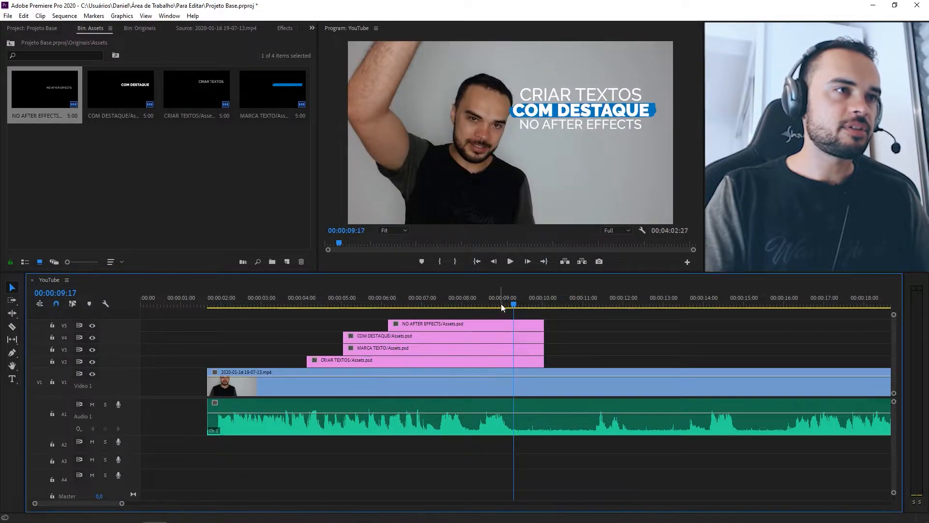
left_click_drag(557, 322, 541, 361)
left_click_drag(549, 326, 554, 327)
left_click(311, 304)
left_click_drag(318, 303, 498, 302)
left_click(523, 302)
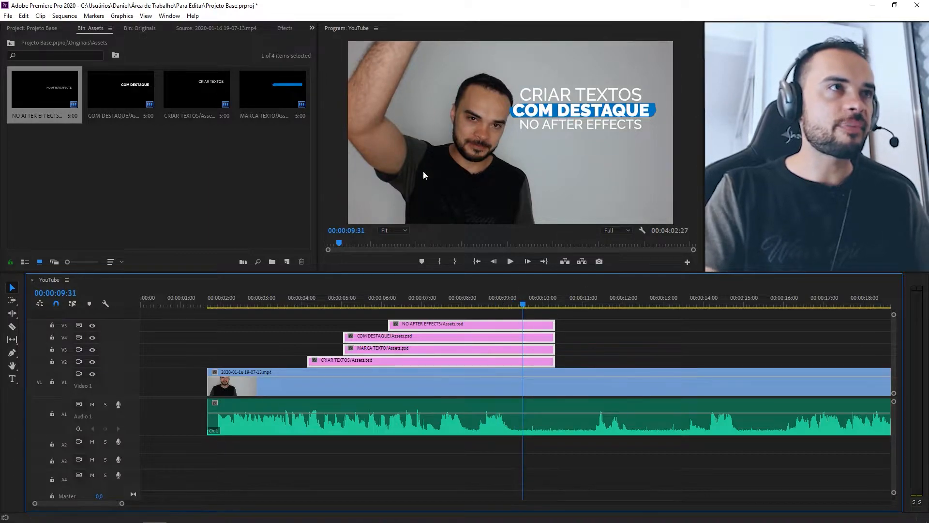
left_click_drag(488, 303, 448, 303)
Split the V1 video clip at the start and at the end of the title clips.
scroll(451, 335, "up", 1)
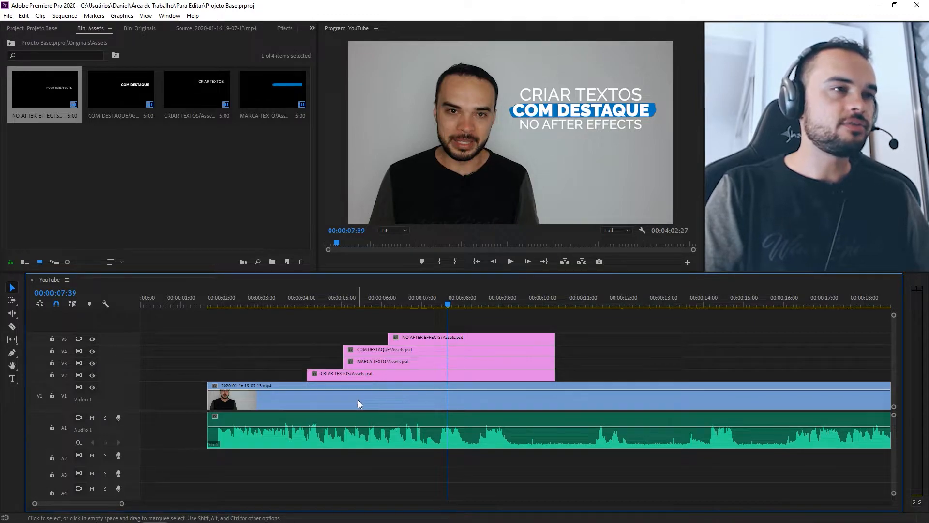
key("c")
left_click(308, 393)
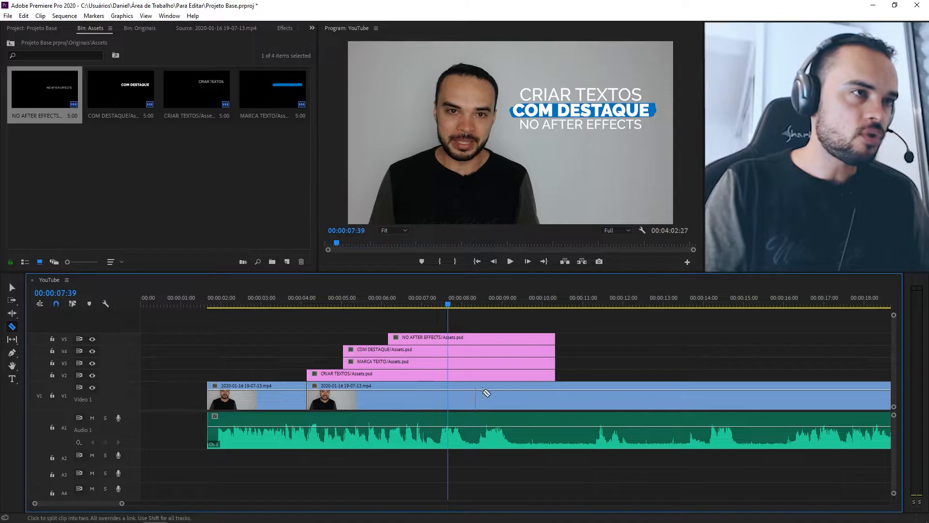
left_click(555, 389)
left_click(12, 287)
Move the four title clips up one track and duplicate the middle V1 video segment onto V2.
left_click_drag(508, 319, 471, 367)
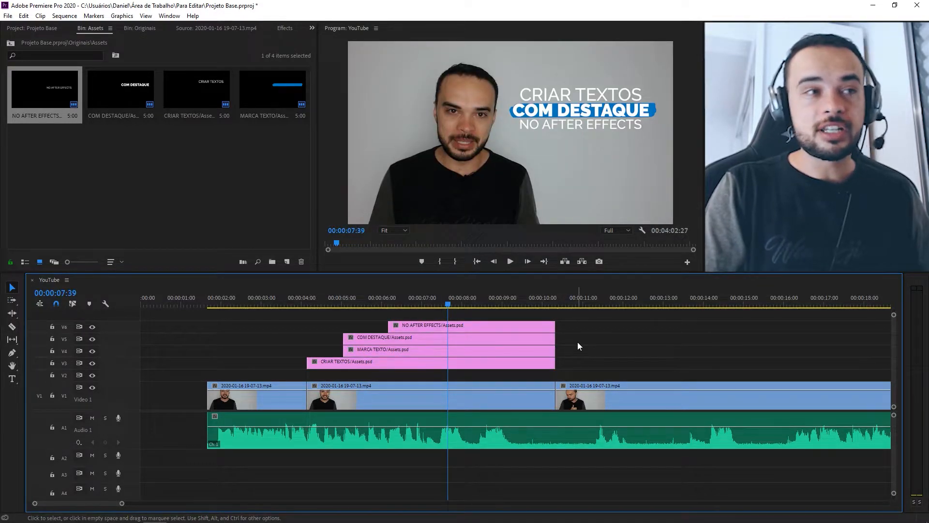
left_click_drag(513, 314, 454, 364)
left_click(483, 402)
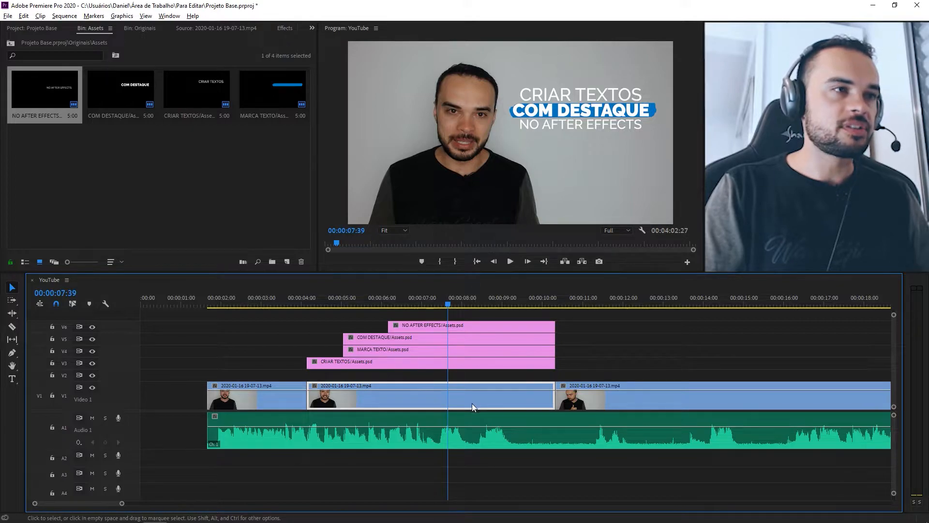
left_click_drag(471, 405, 472, 376)
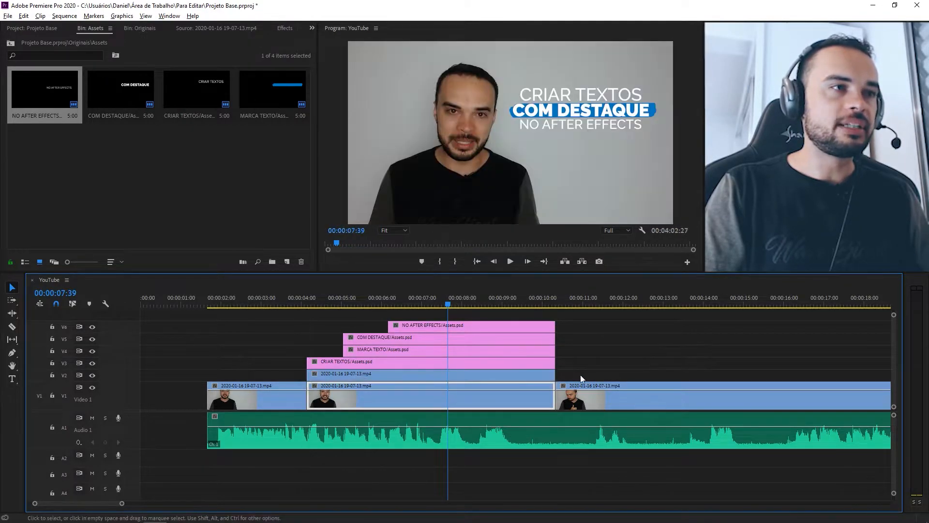
left_click(593, 371)
left_click(429, 376)
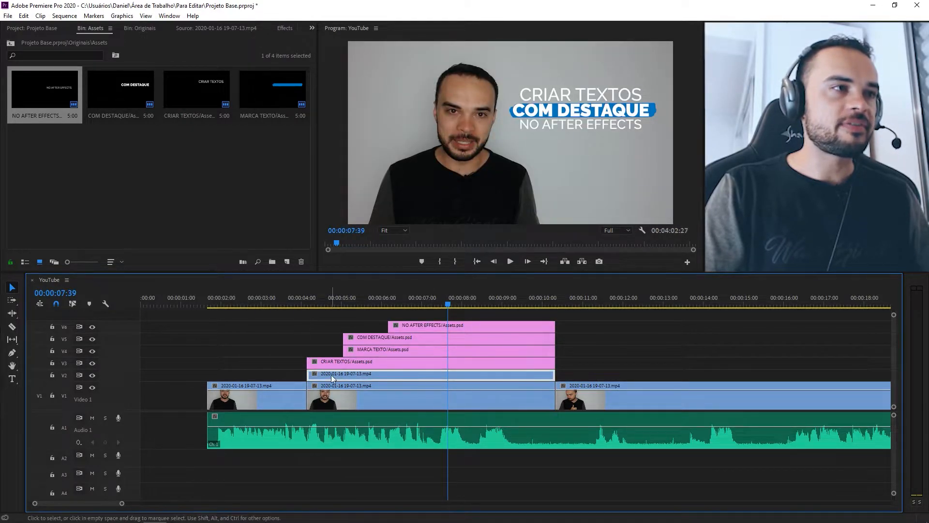
left_click(372, 394)
left_click(376, 377)
left_click(383, 400)
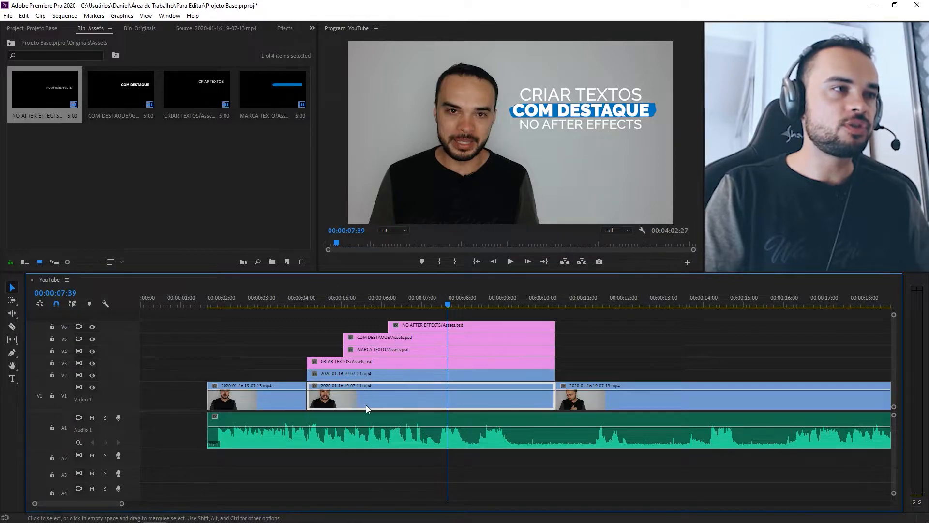
left_click(479, 376)
Replace the four title clips and the V2 video copy with an After Effects composition, saving its project as Animacoes in AE MOV.
left_click_drag(585, 373, 426, 331)
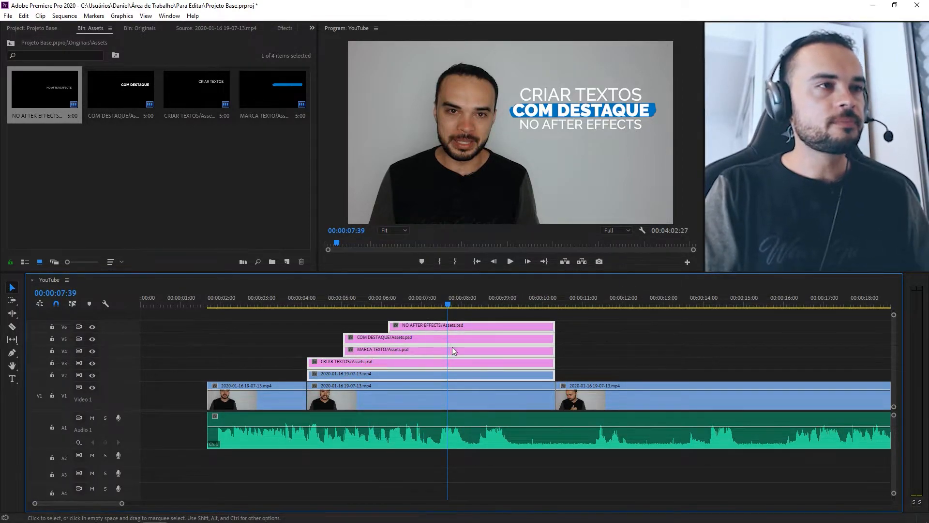
right_click(467, 357)
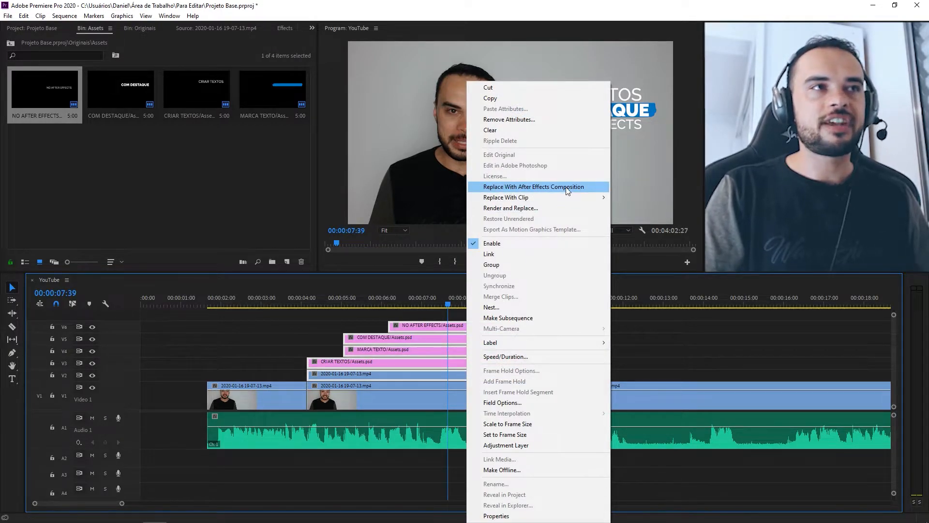
left_click(568, 189)
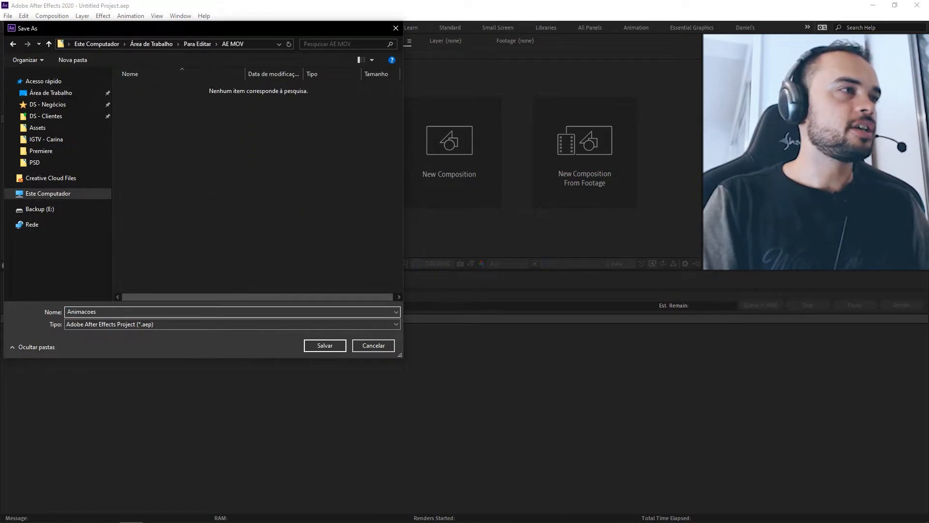
left_click_drag(157, 28, 163, 28)
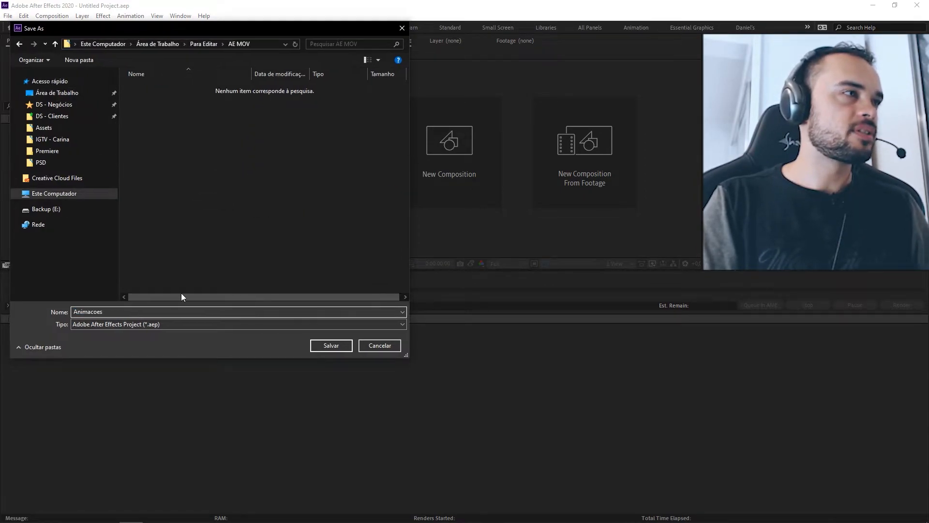
left_click(332, 346)
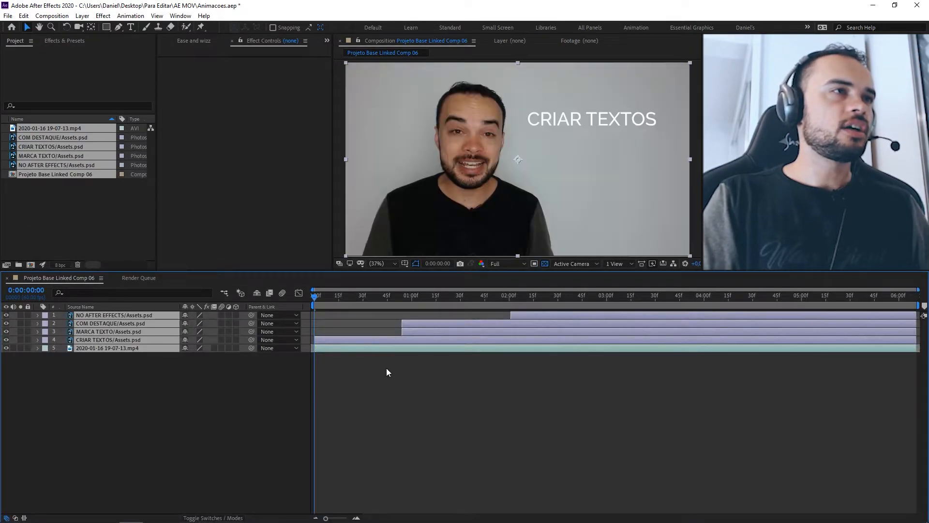
left_click(494, 419)
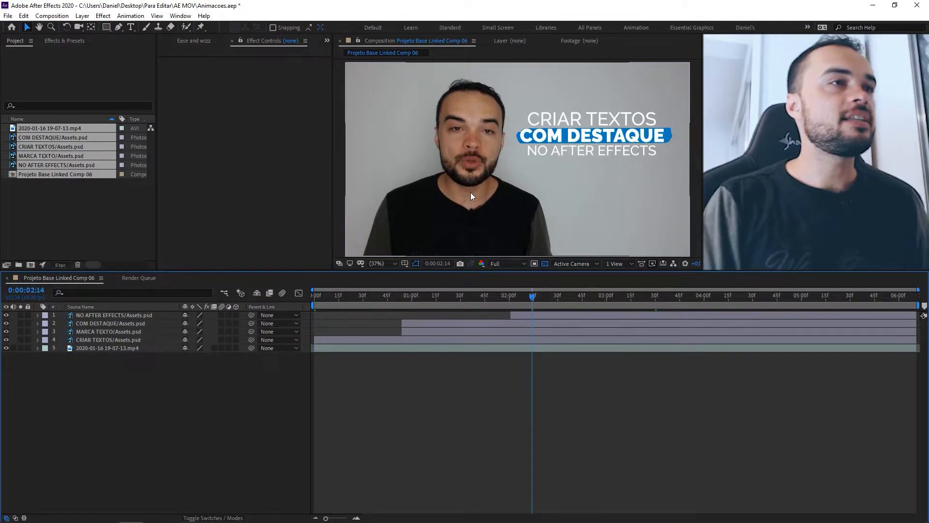
Widen the composition viewer and frame the title text at 100% zoom with the playhead at 0:00:02:06.
left_click(519, 295)
scroll(581, 139, "up", 2)
key("space")
left_click_drag(597, 141, 512, 168)
left_click_drag(333, 201, 195, 201)
left_click_drag(490, 148, 496, 147)
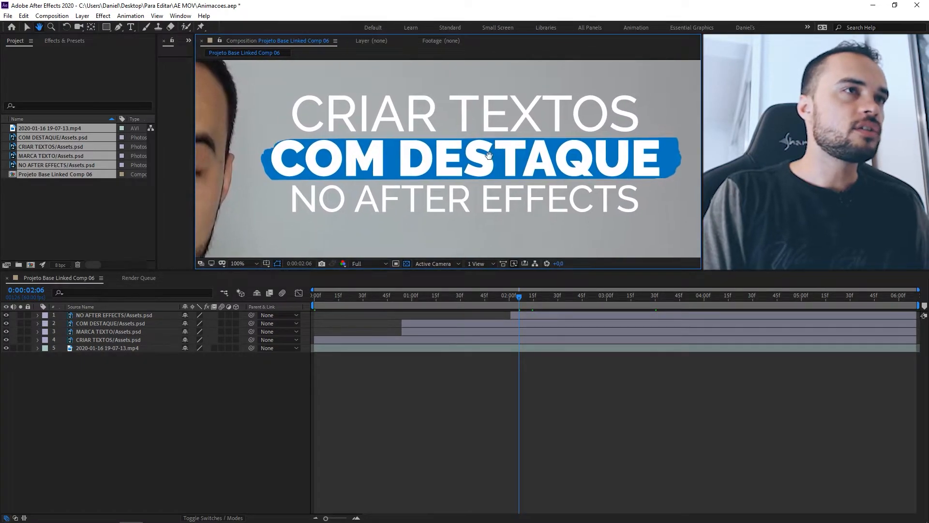
Place the playhead at the start of the NO AFTER EFFECTS layer and select the three text layers, leaving out MARCA TEXTO.
left_click(531, 321)
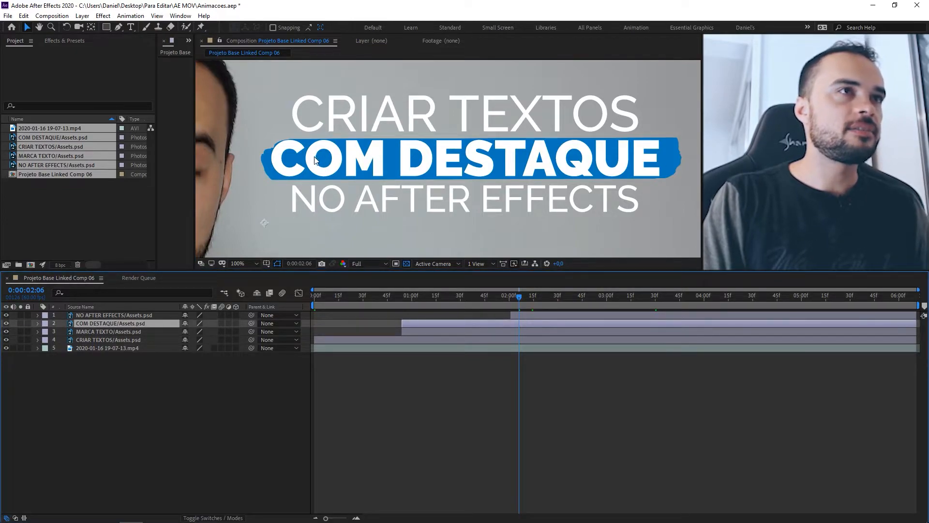
left_click(527, 315)
key("i")
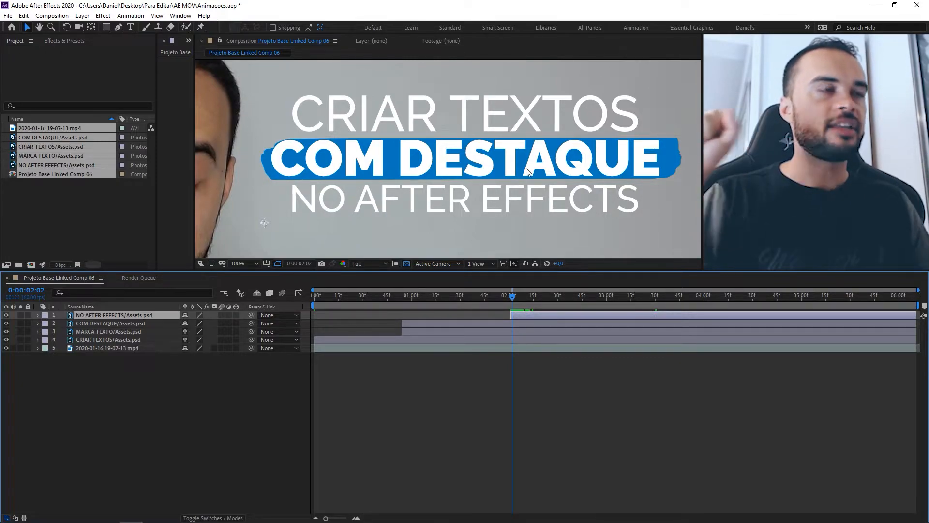
left_click(522, 324, "ctrl")
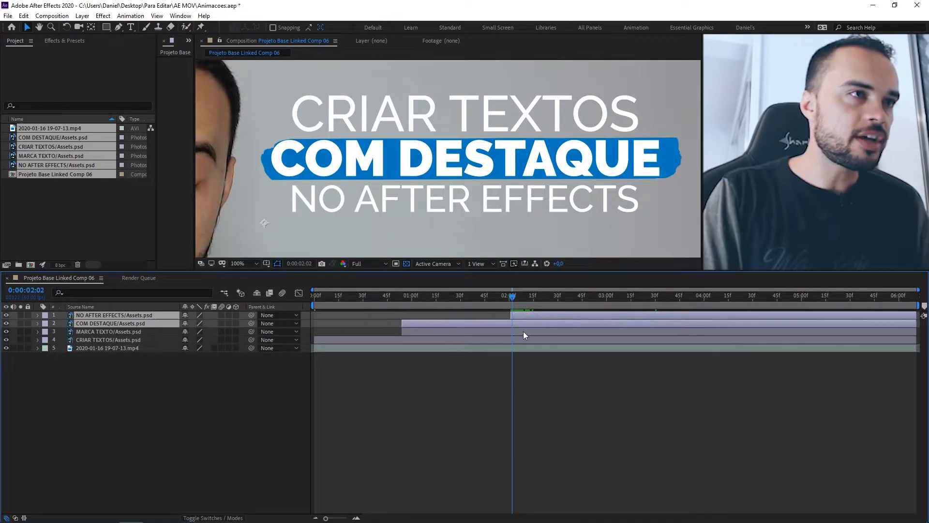
left_click(525, 341, "ctrl")
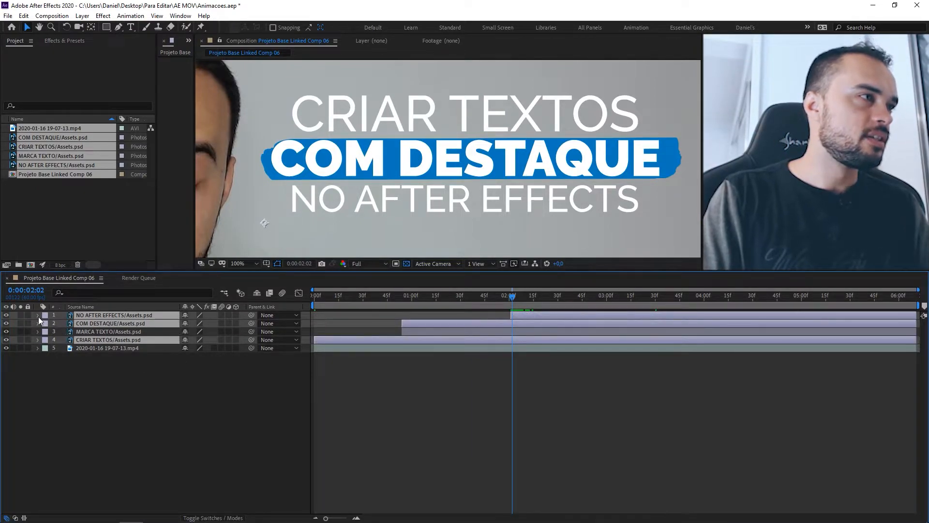
left_click(563, 380)
left_click(524, 341)
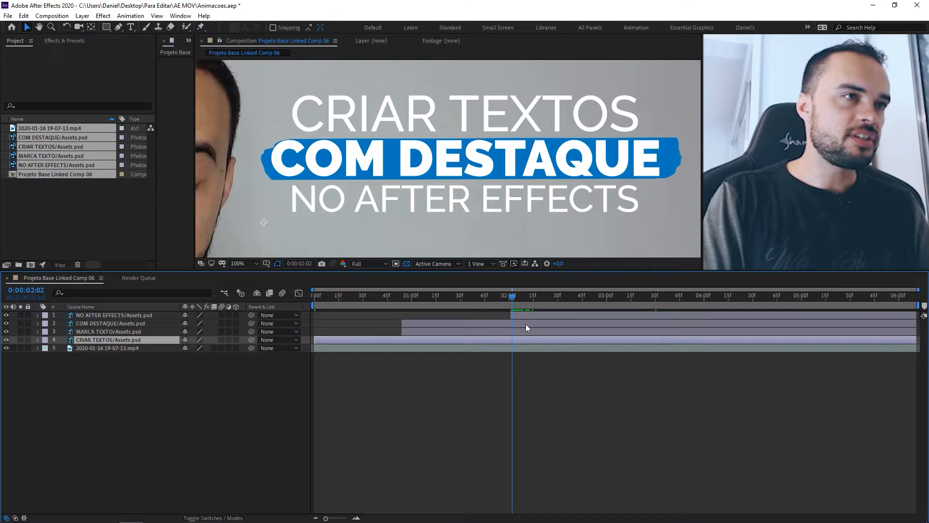
left_click(526, 324, "ctrl")
left_click(525, 315, "ctrl")
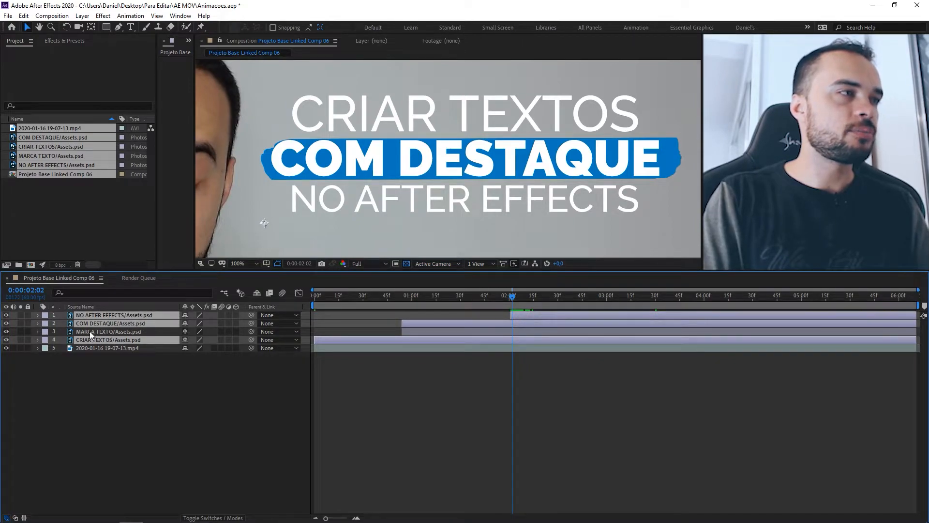
Expand the Transform properties of the NO AFTER EFFECTS, COM DESTAQUE and CRIAR TEXTOS layers.
left_click(38, 339)
left_click(47, 323)
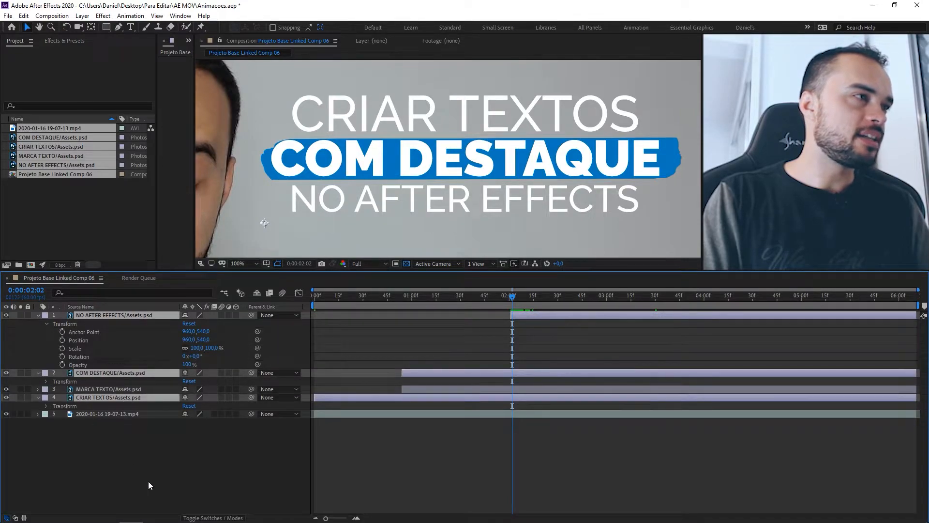
left_click(46, 381)
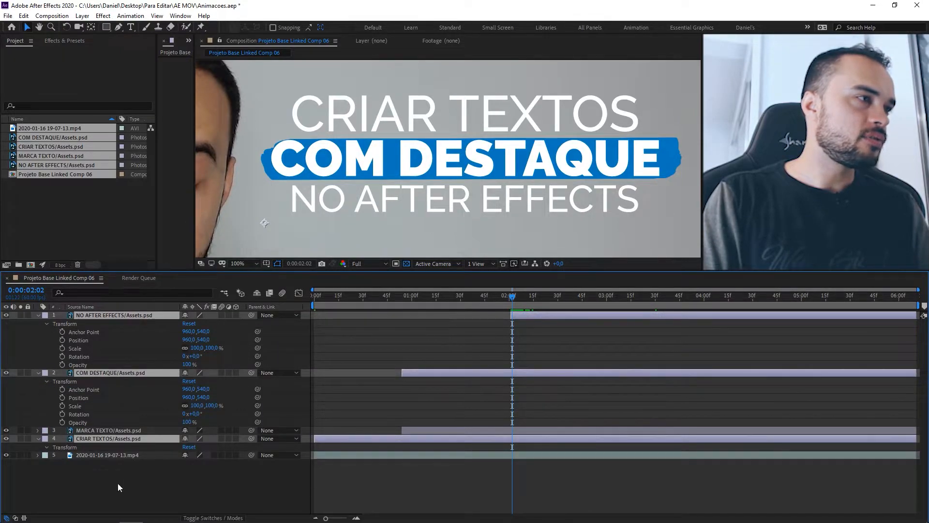
left_click(47, 446)
Add Position keyframes to the CRIAR TEXTOS layer at 0:00:02:02 and 0:00:02:22, both holding the current position.
left_click(536, 438)
left_click(7, 439)
left_click(6, 439)
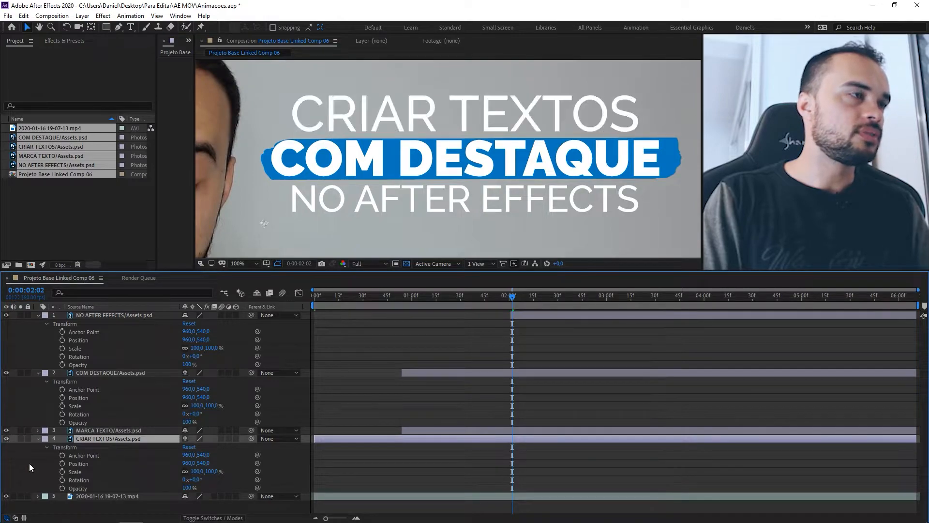
left_click(62, 463)
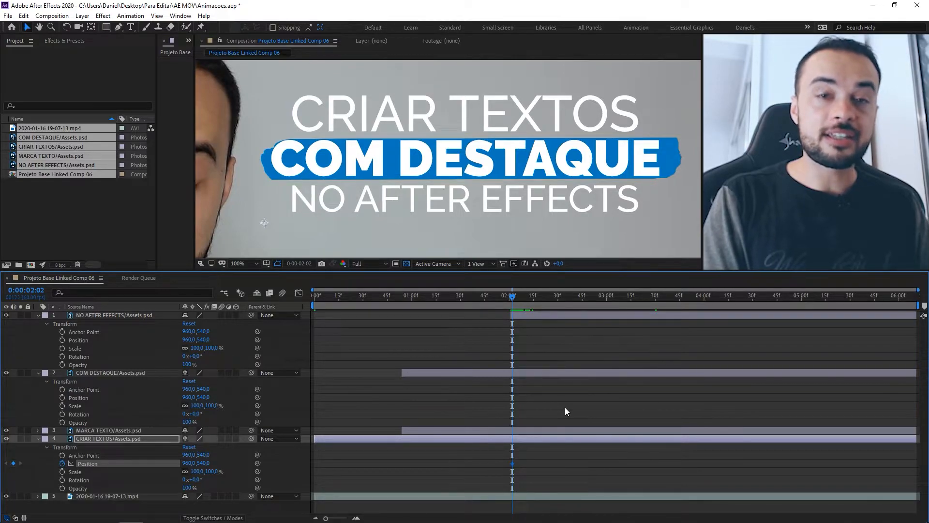
key("ctrl+Right")
key("ctrl+Right")
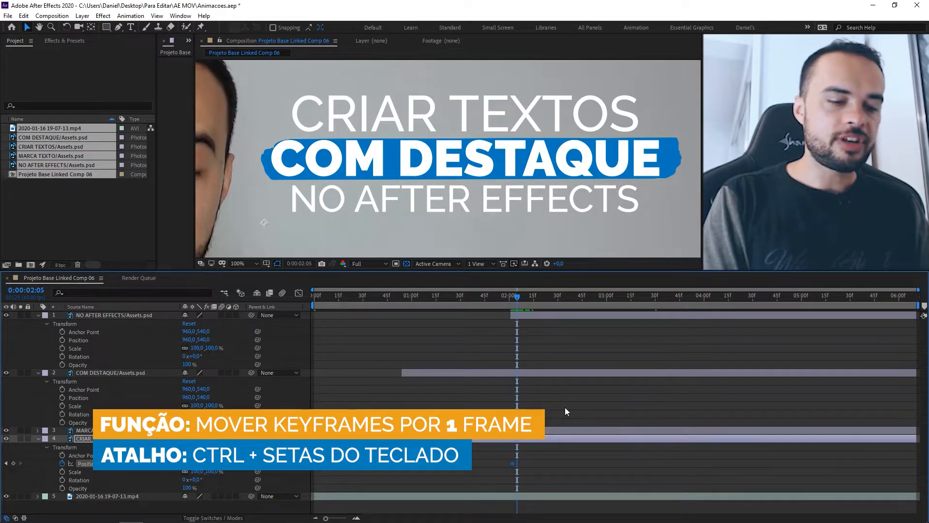
key("ctrl+Left")
key("ctrl+Left")
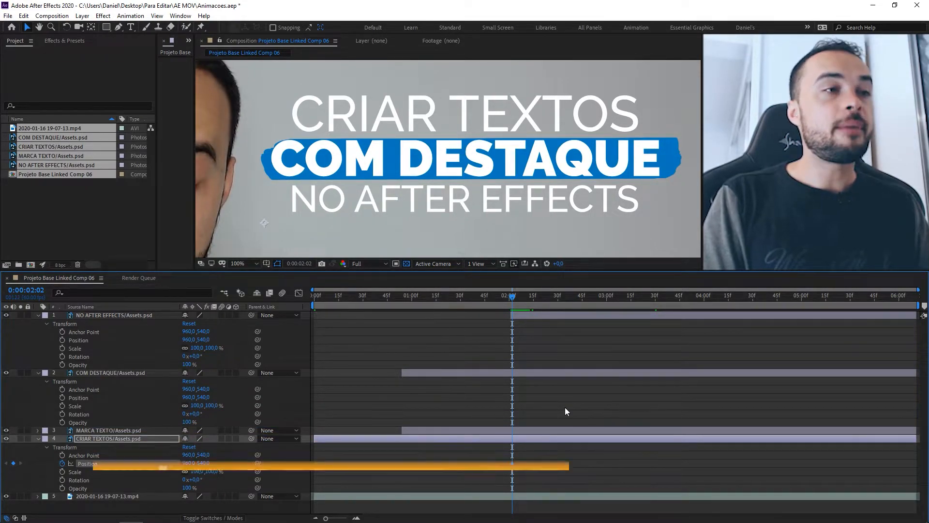
key("ctrl+shift+Right")
key("ctrl+shift+Right")
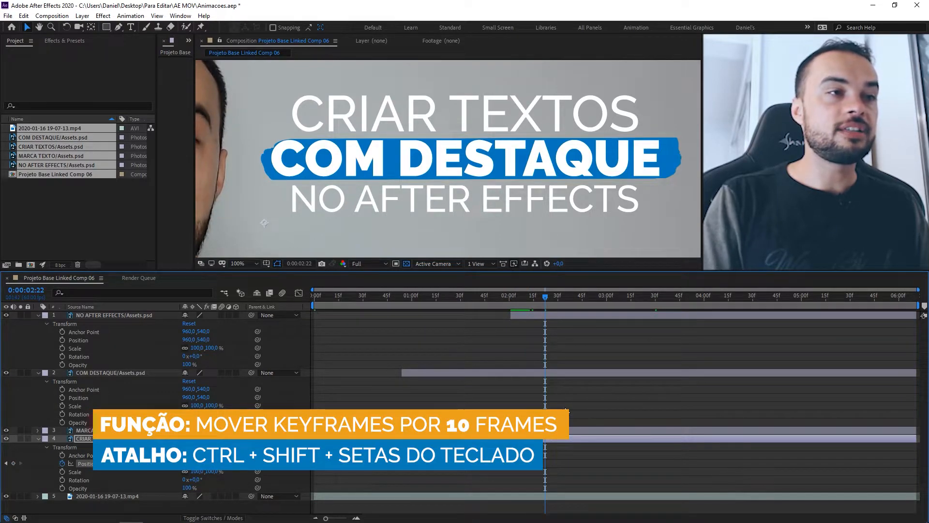
left_click(14, 463)
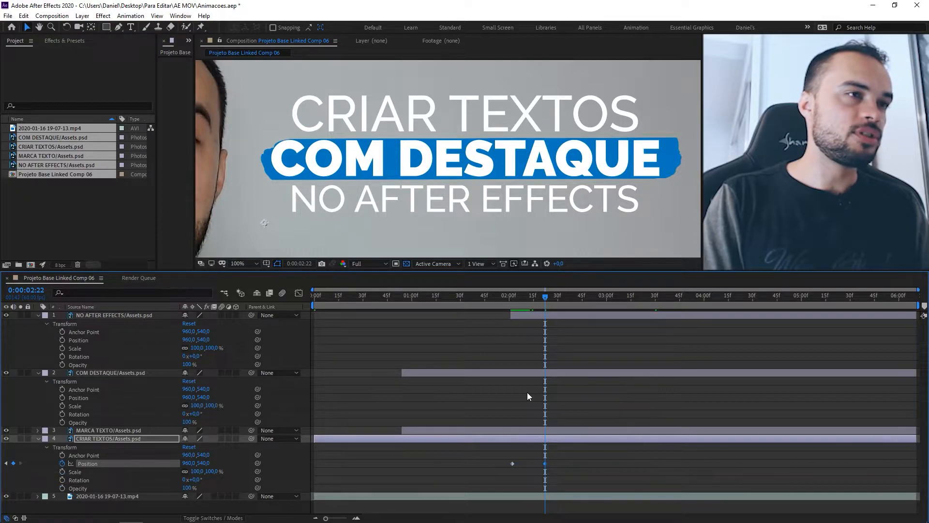
Add Position keyframes to the NO AFTER EFFECTS layer at 0:00:02:22 and 0:00:02:02, keeping its current position.
left_click(561, 315)
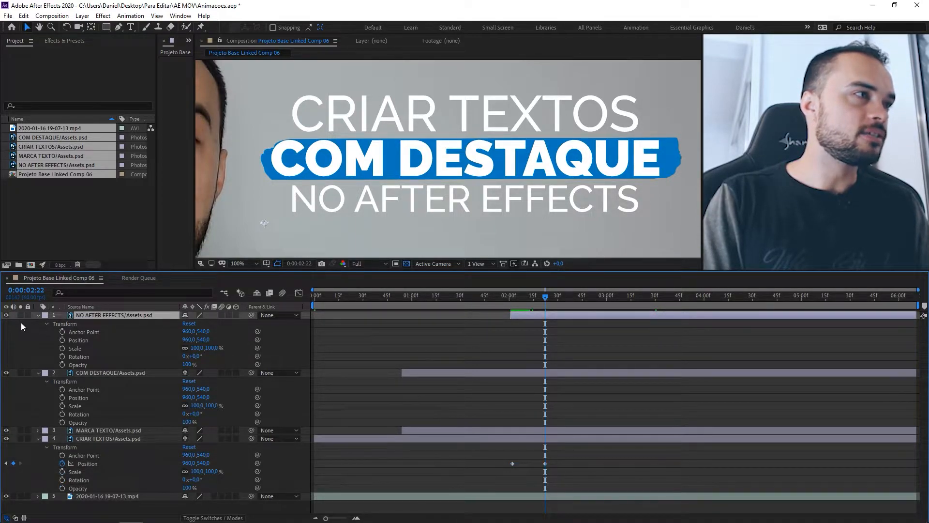
left_click(6, 315)
left_click(6, 315)
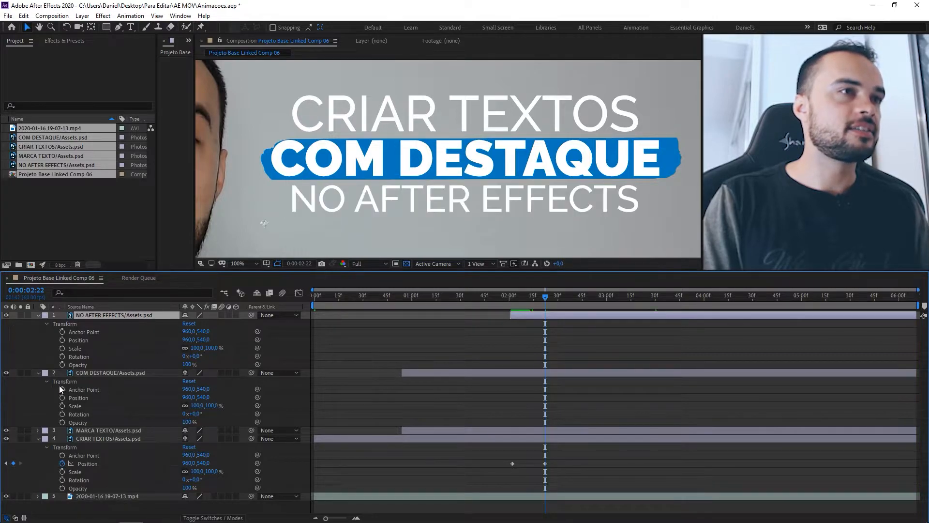
left_click(63, 340)
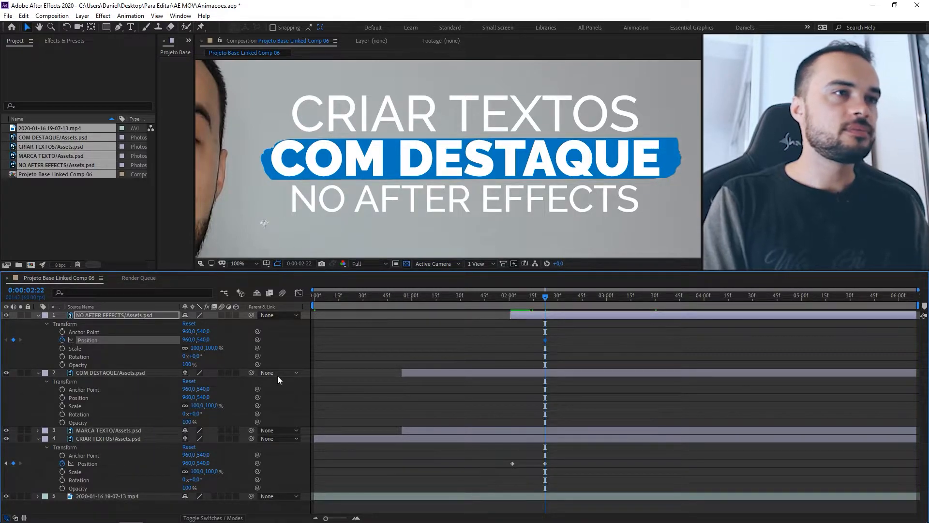
key("shift+Page_Up")
key("shift+Page_Up")
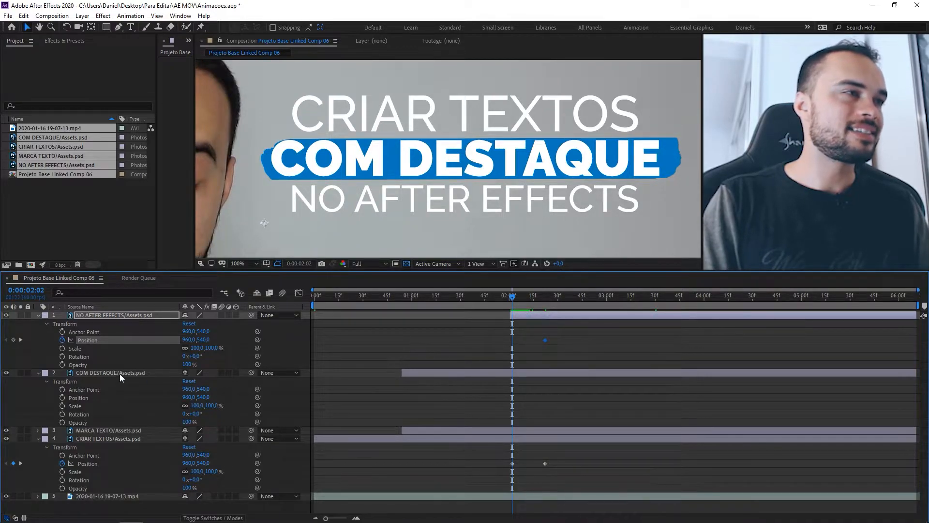
left_click(13, 339)
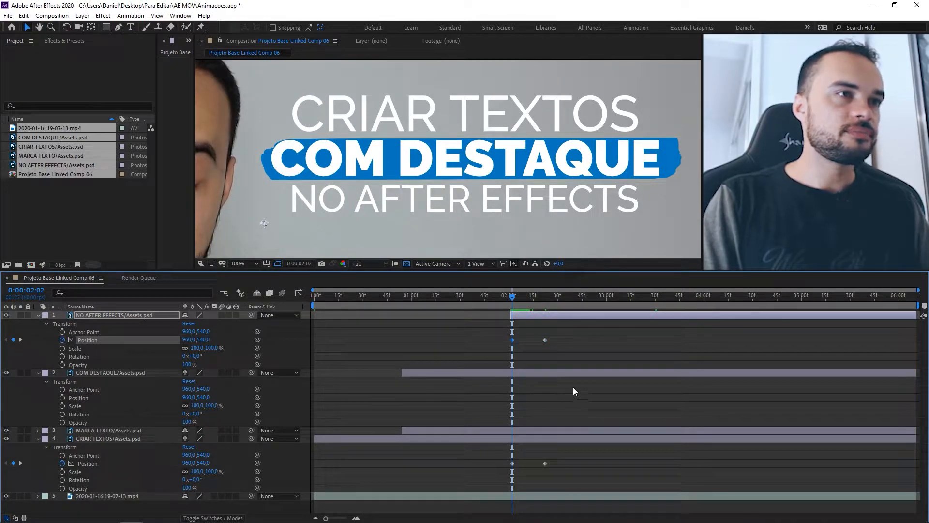
left_click(578, 355)
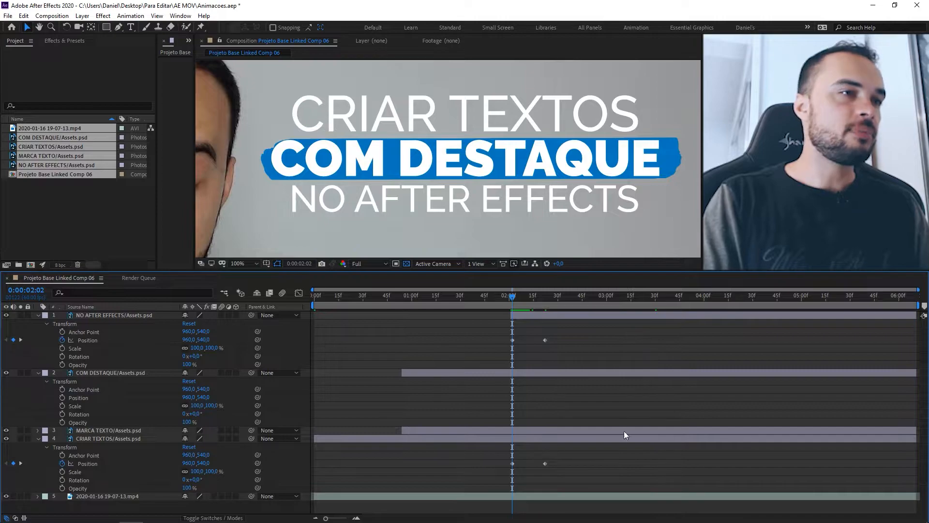
Collapse the properties of the NO AFTER EFFECTS and COM DESTAQUE layers.
left_click(39, 315)
left_click(135, 323)
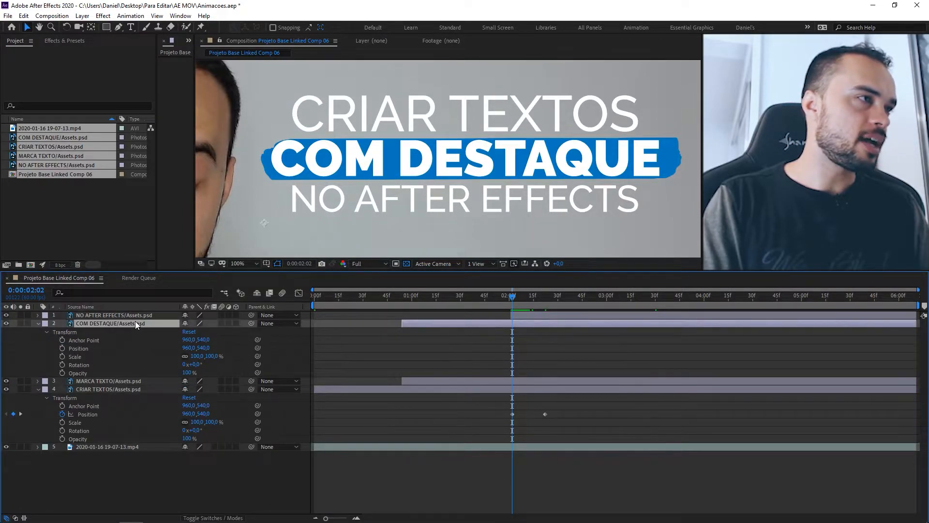
left_click(38, 323)
left_click(153, 340)
left_click(359, 432)
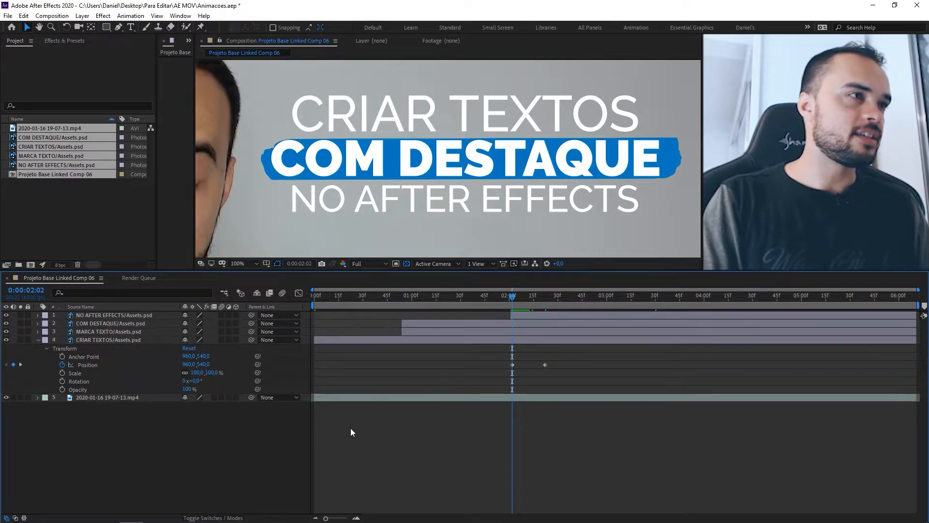
Hide and show the CRIAR TEXTOS layer to check which title line it contains.
left_click(6, 340)
left_click(6, 339)
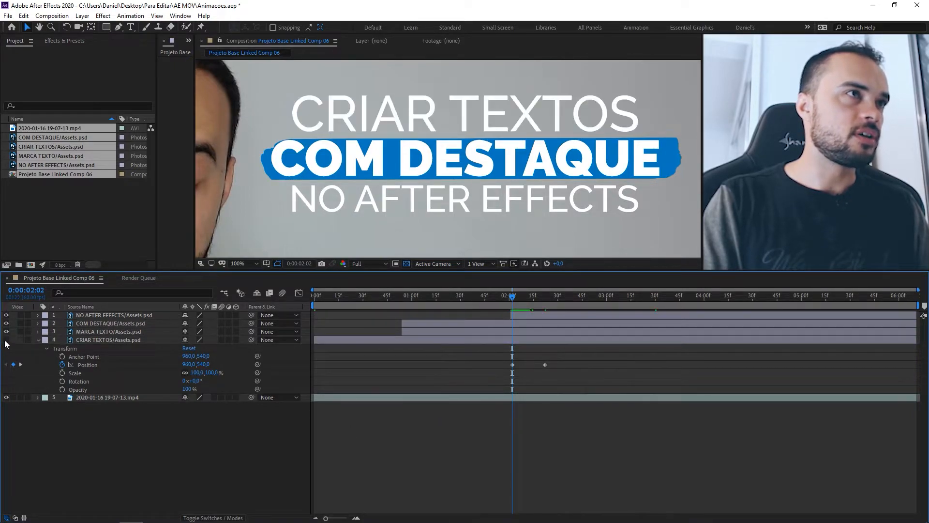
left_click(531, 340)
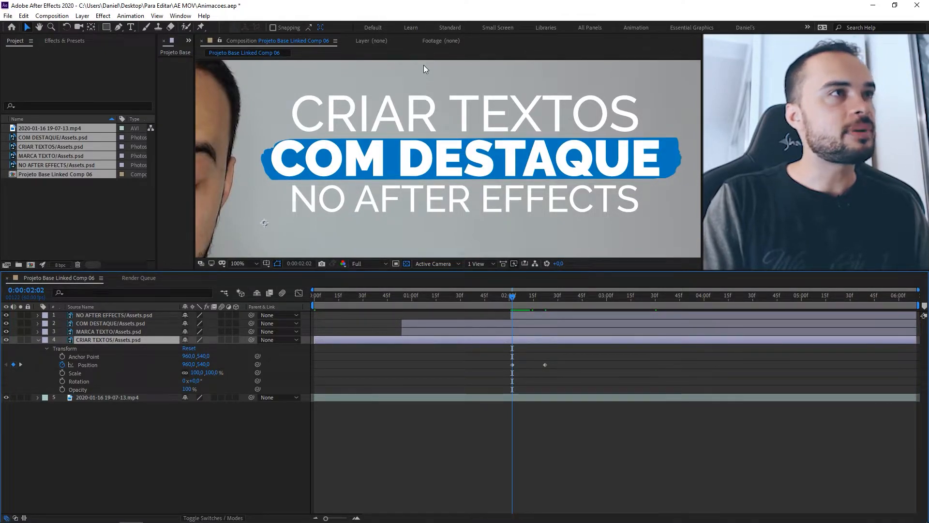
left_click(567, 442)
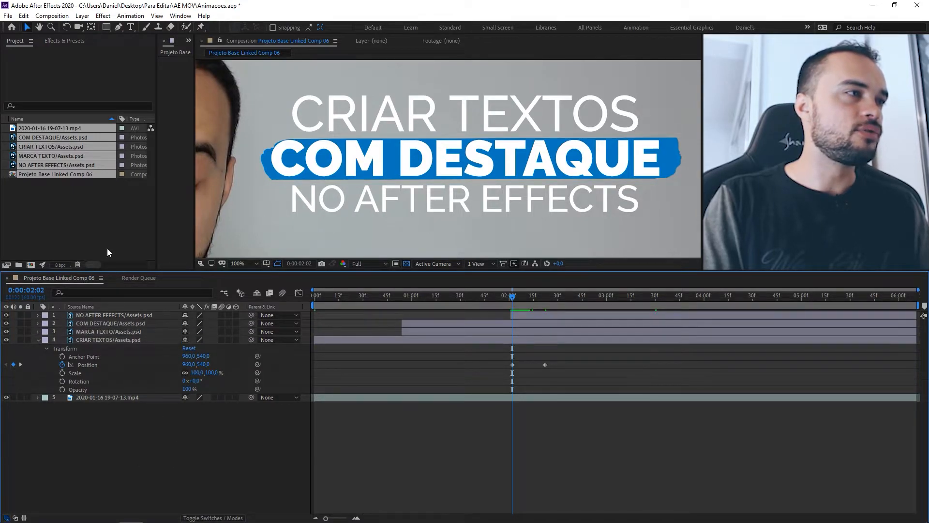
Draw a blue rectangle covering the CRIAR TEXTOS line and place its shape layer directly above the CRIAR TEXTOS layer.
left_click(106, 27)
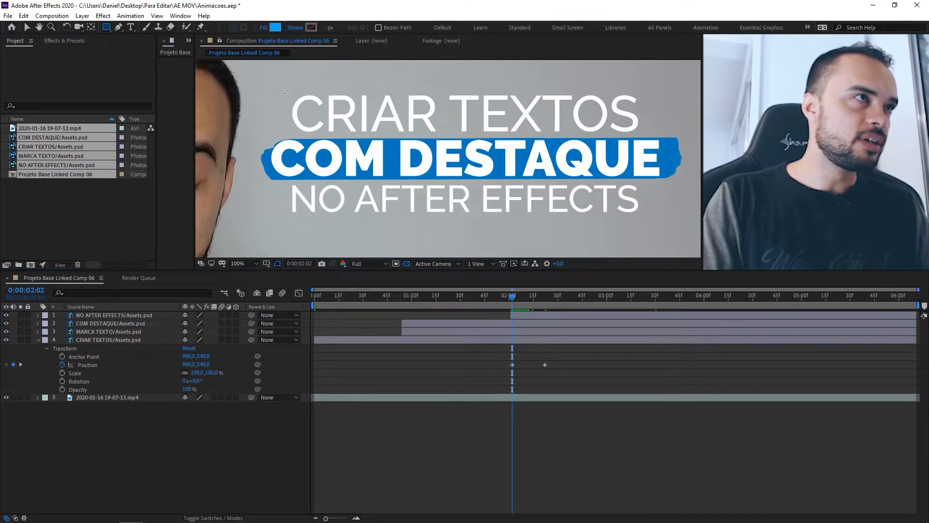
left_click_drag(288, 90, 641, 132)
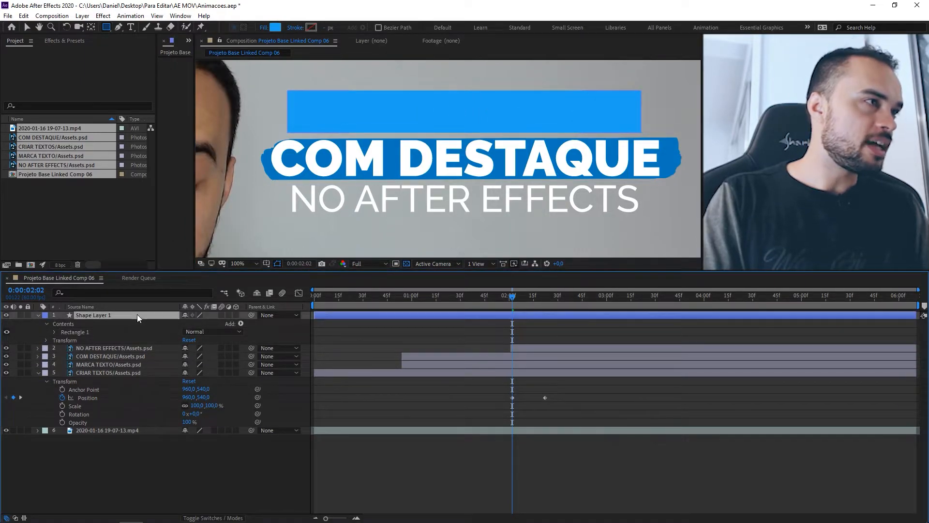
left_click(138, 332)
left_click_drag(138, 332, 148, 370)
Collapse the NO AFTER EFFECTS, Shape Layer 1 and CRIAR TEXTOS layers in the timeline.
left_click(38, 315)
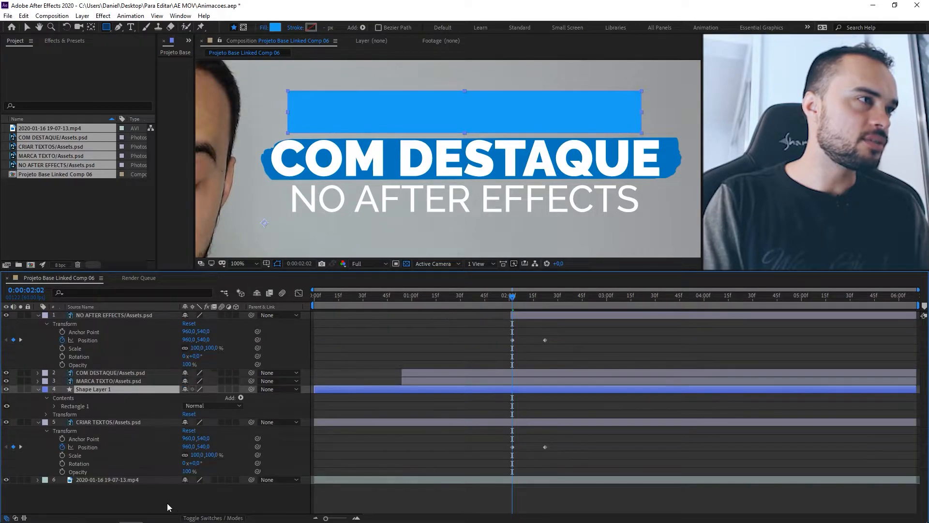
left_click(38, 315)
left_click(168, 479)
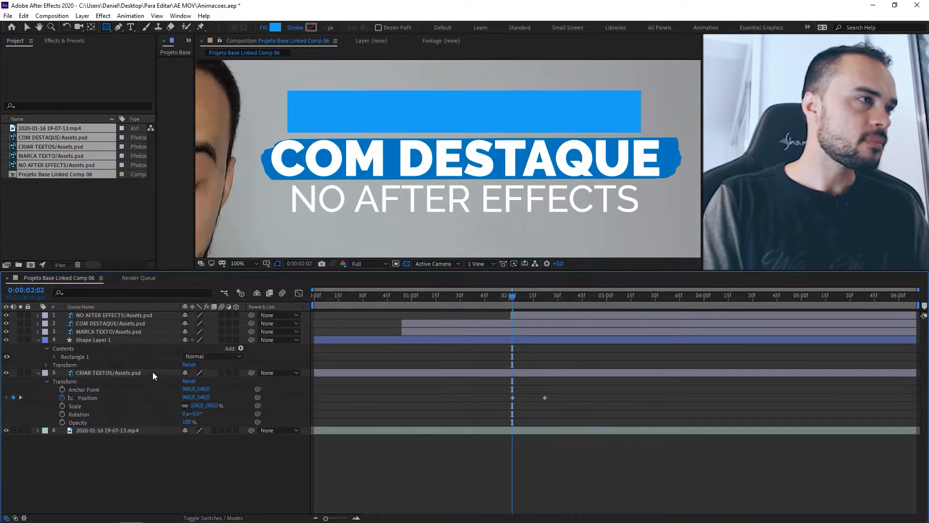
left_click(152, 372)
left_click(38, 340)
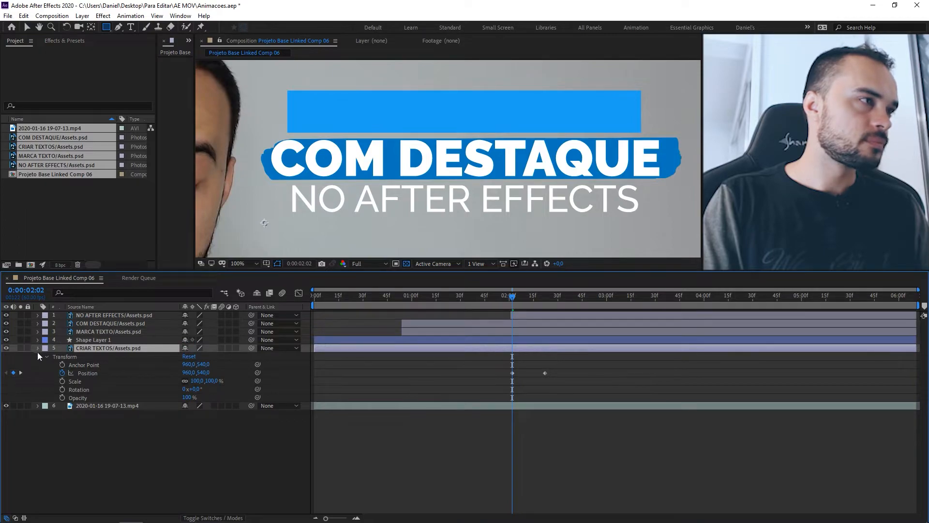
left_click(39, 348)
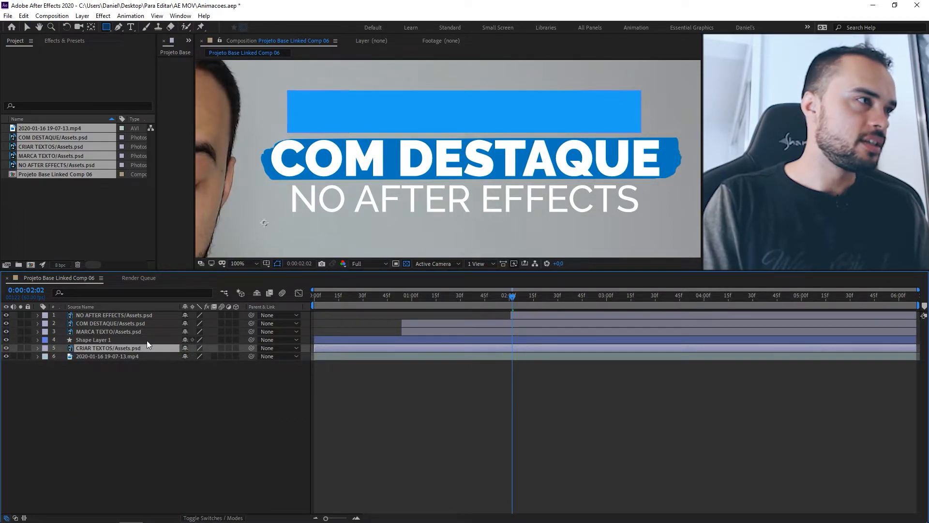
Toggle the visibility of Shape Layer 1 and CRIAR TEXTOS to compare the rectangle with the text, leaving both shown.
left_click(146, 339)
left_click(6, 340)
left_click(144, 349)
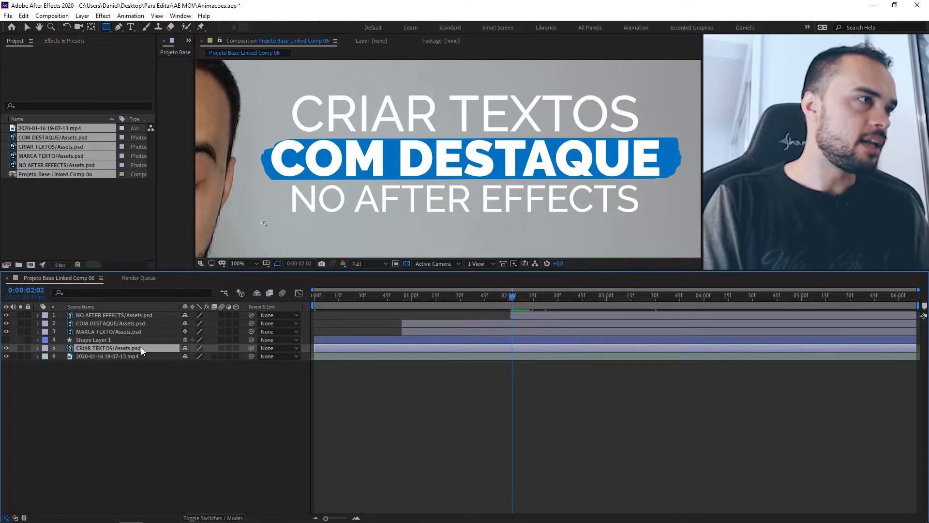
left_click(6, 348)
left_click(6, 348)
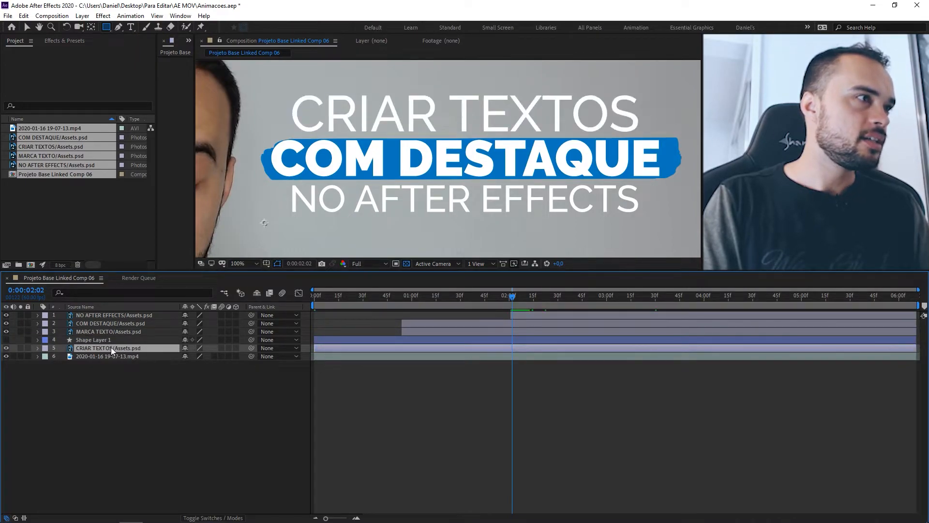
left_click(142, 340)
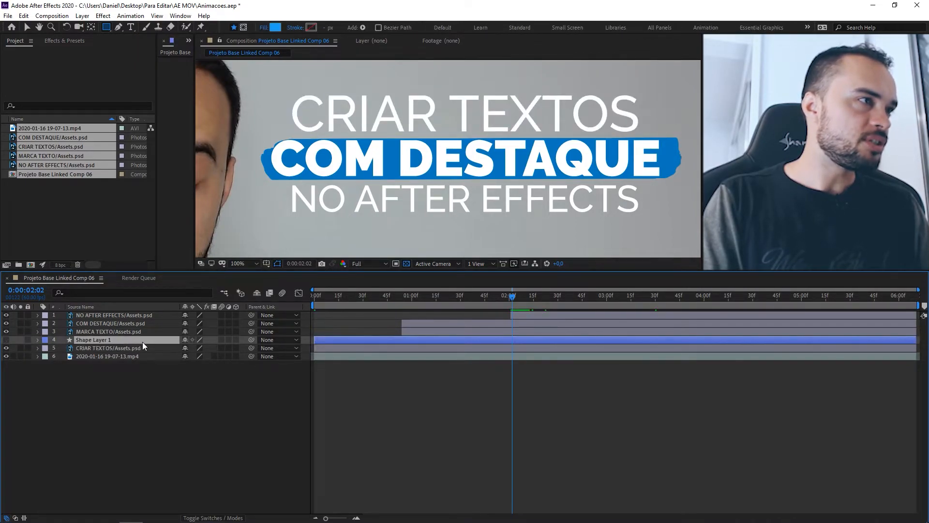
left_click(6, 340)
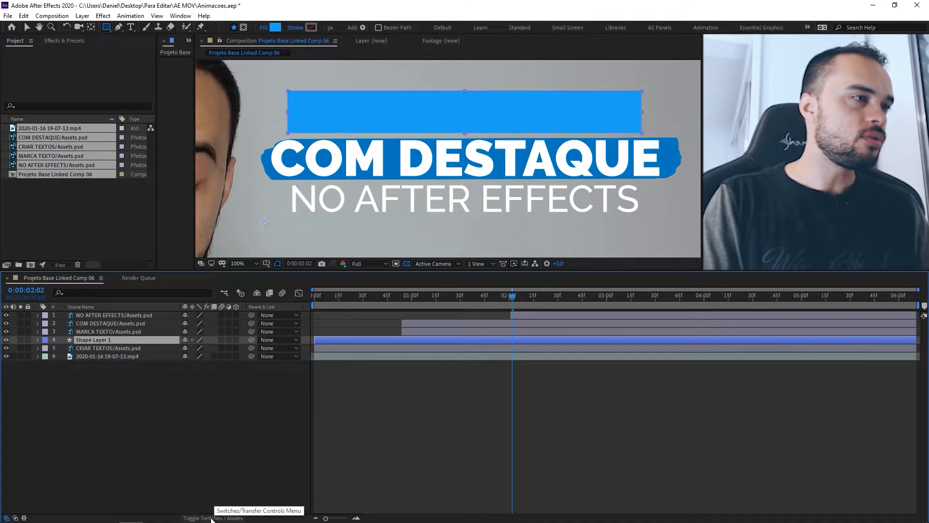
Set the CRIAR TEXTOS layer's track matte to Alpha Matte "Shape Layer 1", and switch the timeline back to the layer switches.
left_click(226, 518)
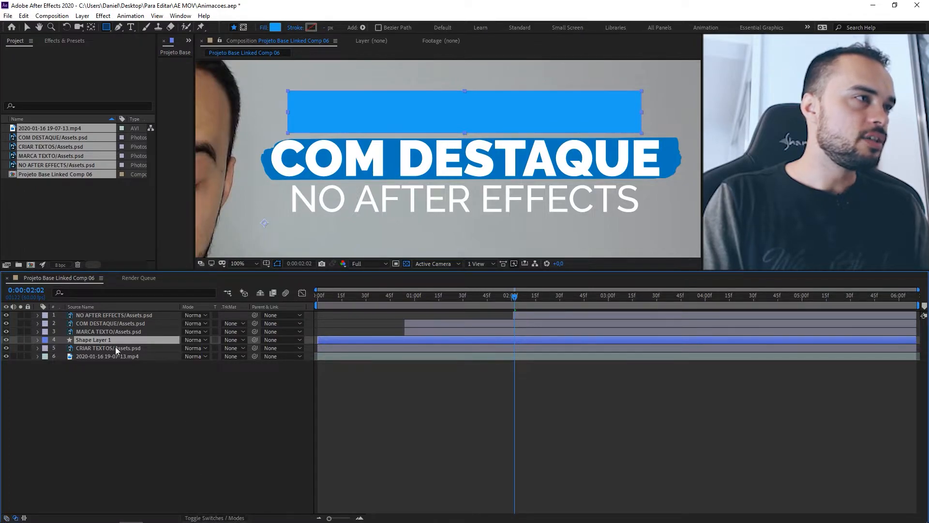
left_click(152, 347)
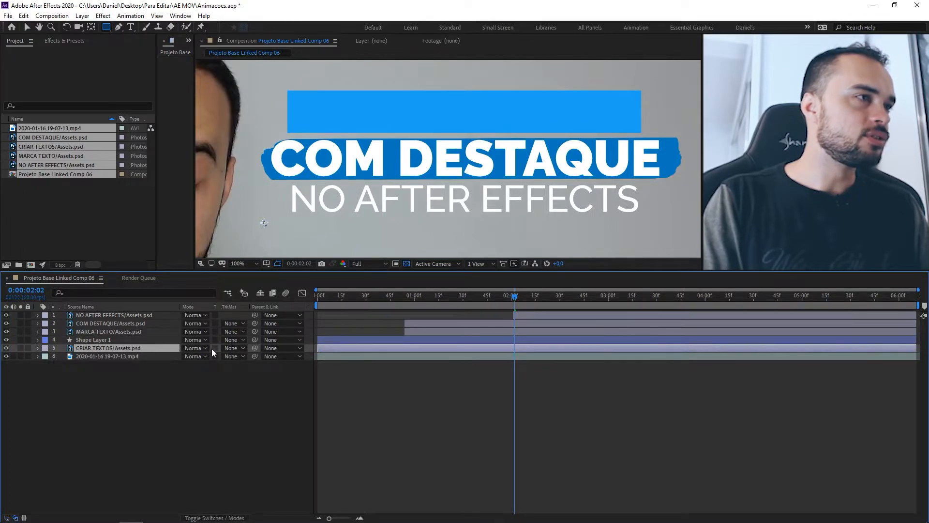
left_click(241, 348)
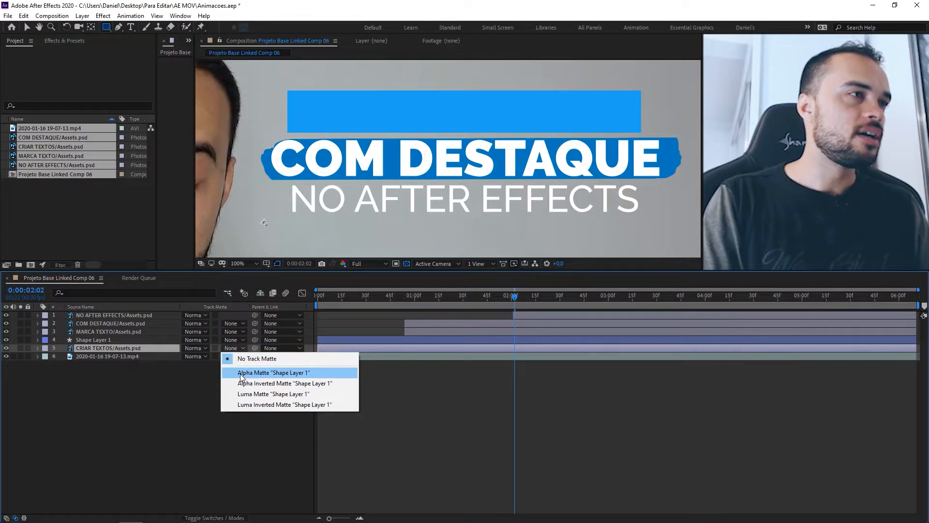
left_click(280, 375)
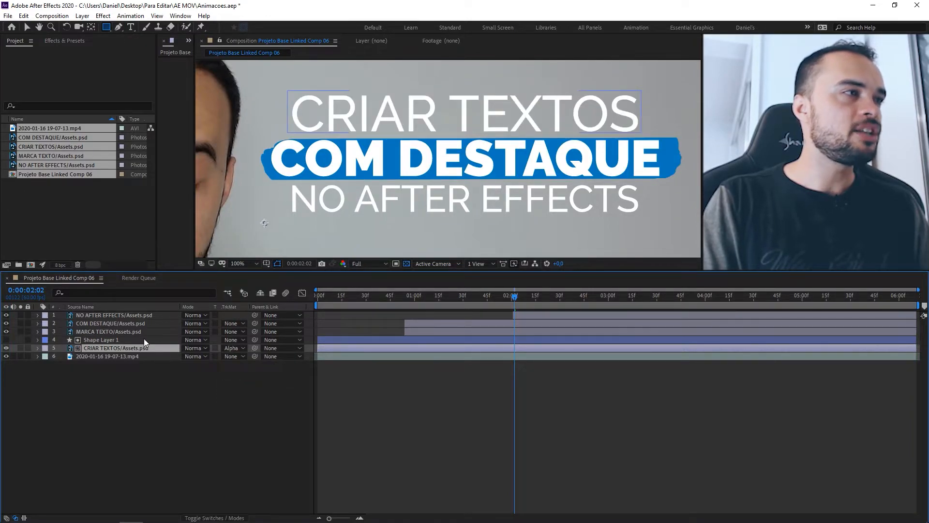
left_click(158, 340)
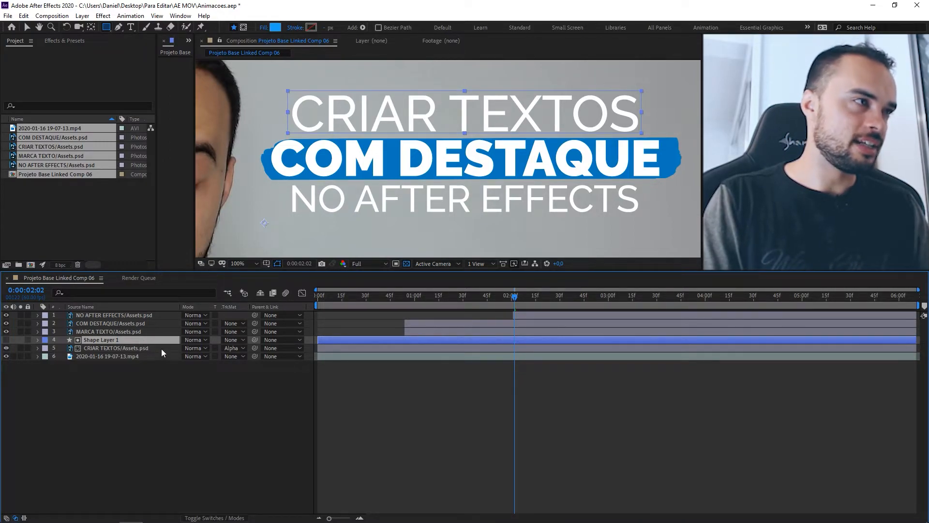
left_click(162, 348)
left_click(213, 518)
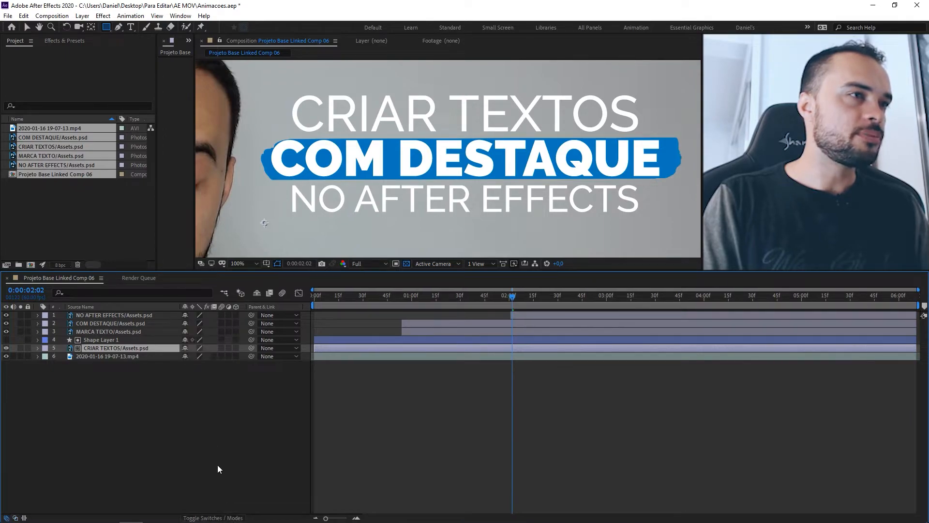
Reveal the CRIAR TEXTOS layer's keyframes and set its Y Position to 453 at the first keyframe, 0:00:02:02.
left_click(36, 392)
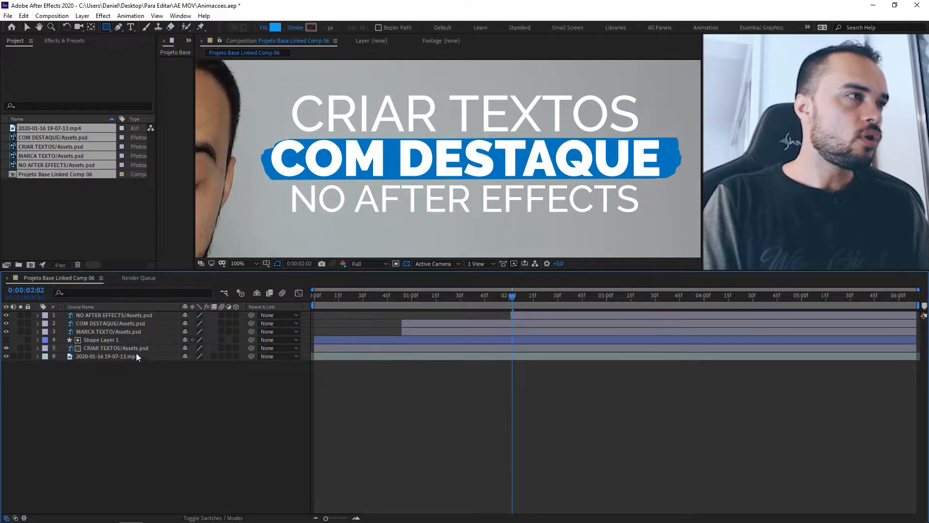
left_click(165, 349)
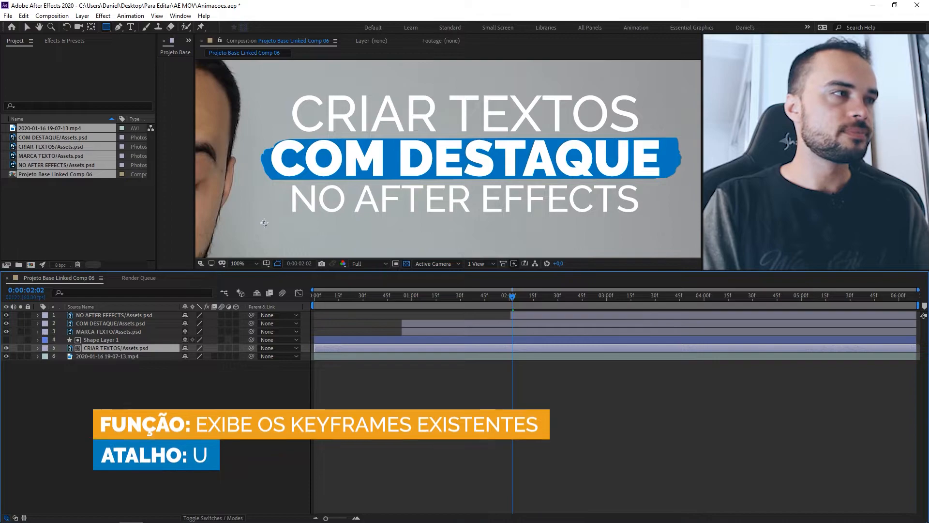
key("u")
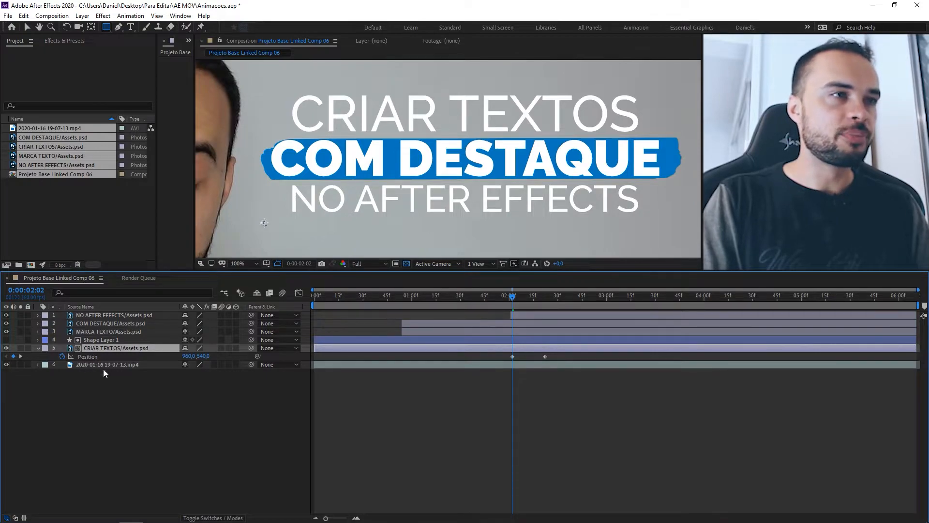
left_click(512, 356)
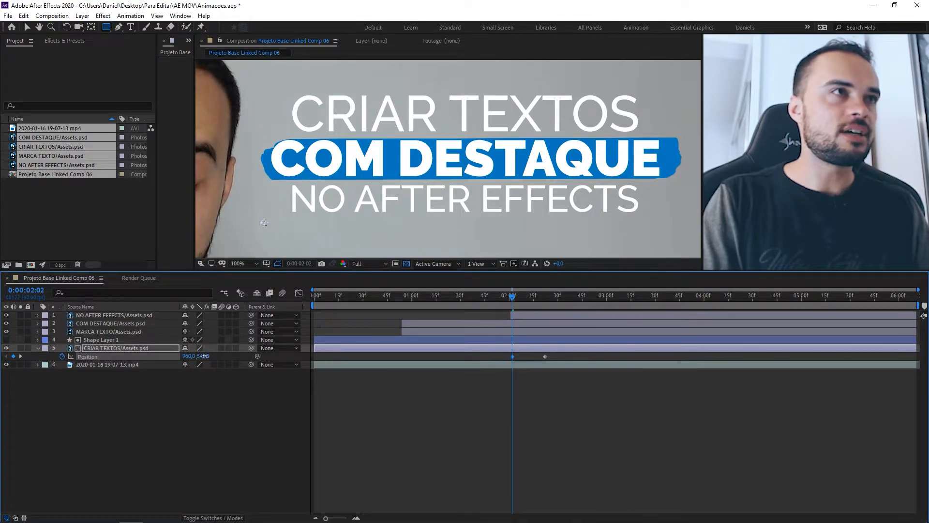
left_click_drag(203, 355, 164, 356)
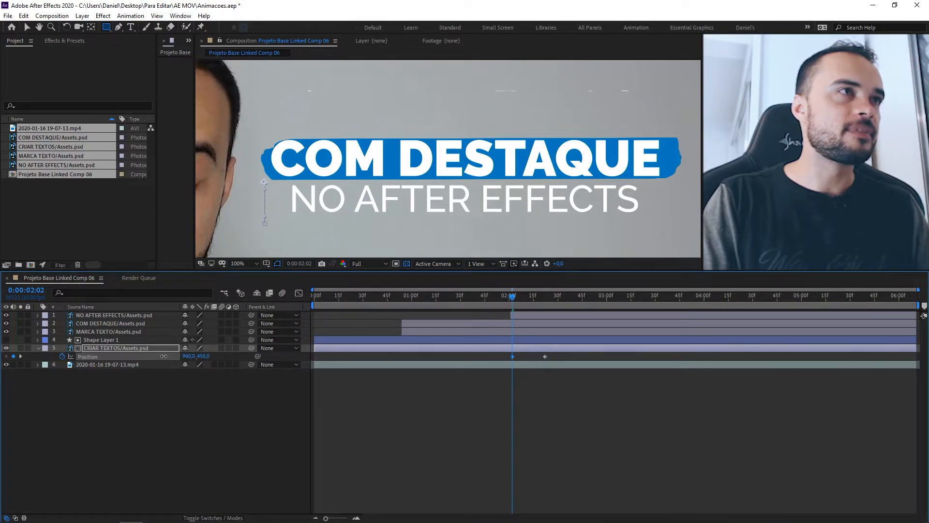
left_click(575, 370)
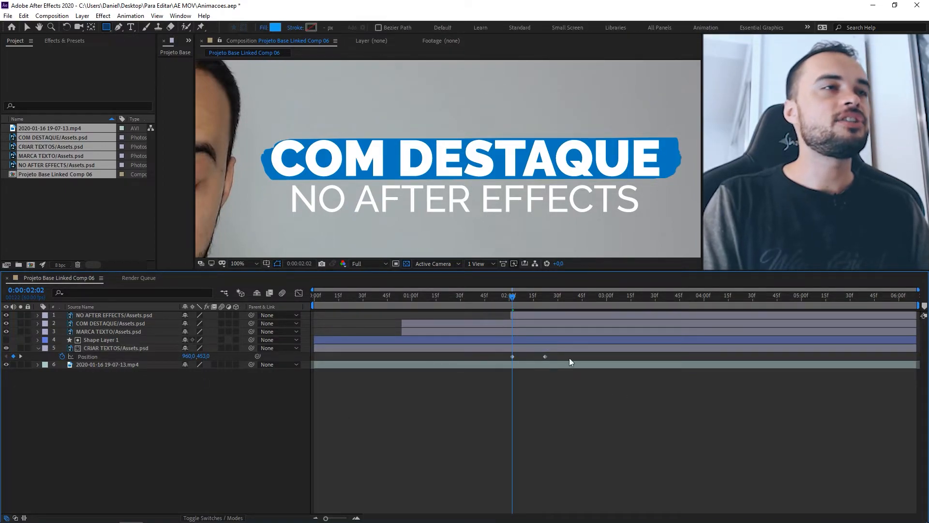
Preview the CRIAR TEXTOS reveal at 0:00:02:14 and collapse that layer's properties.
left_click_drag(513, 299, 532, 303)
left_click(550, 315)
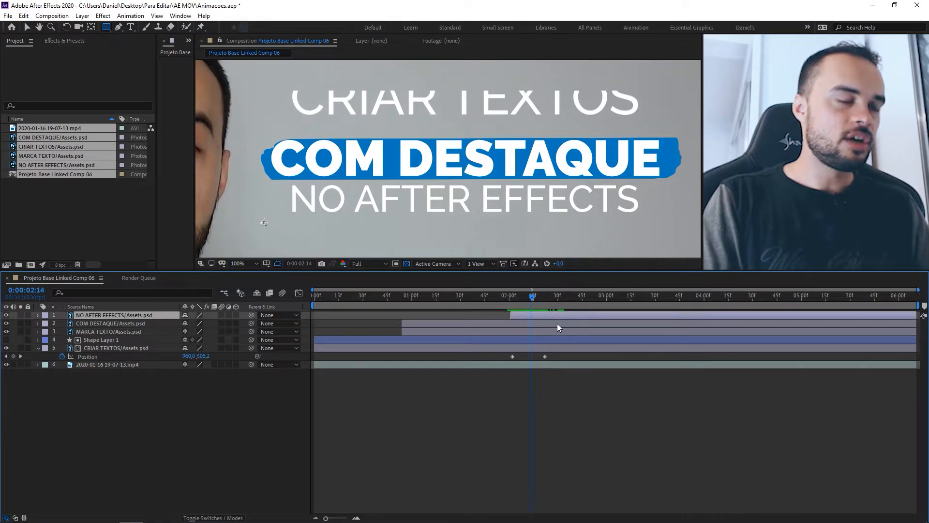
left_click(138, 352)
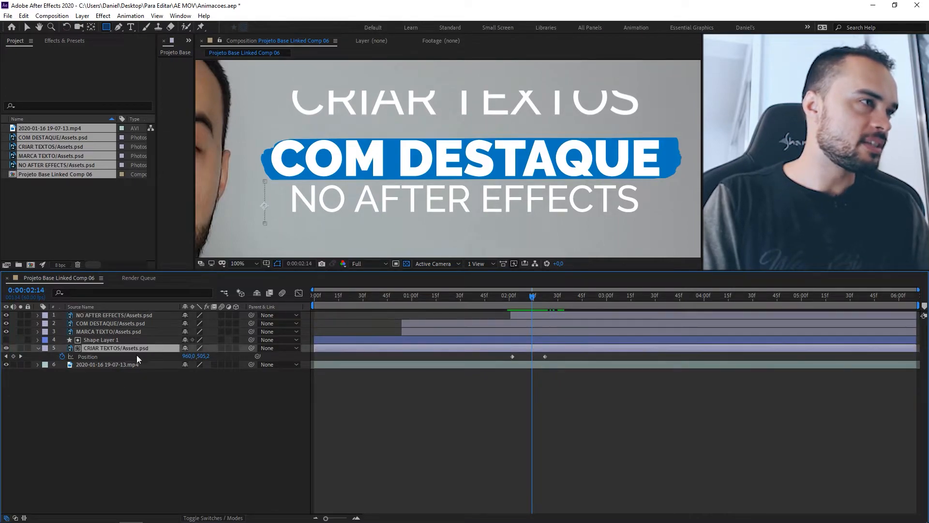
left_click(38, 348)
left_click(144, 417)
Draw a blue rectangle covering the NO AFTER EFFECTS line as a new shape layer and collapse its properties.
left_click(155, 316)
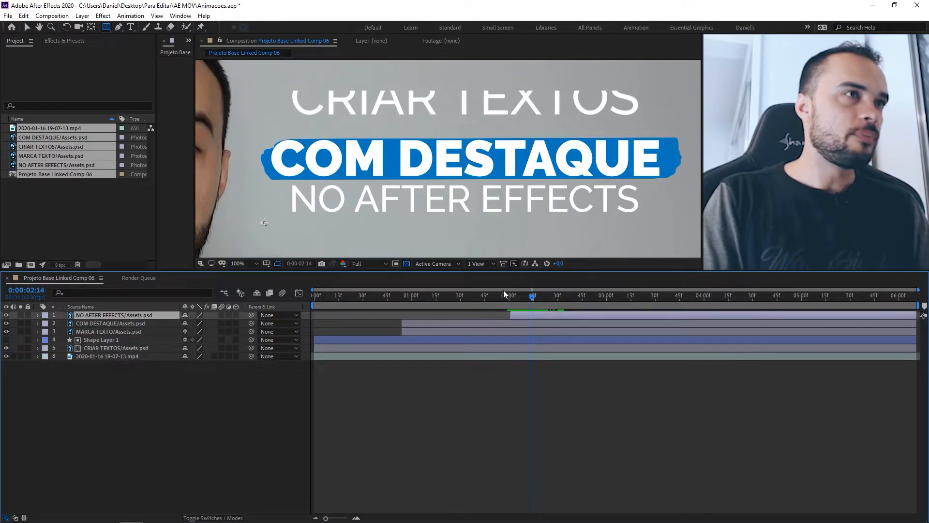
left_click(6, 316)
left_click(7, 316)
left_click(121, 382)
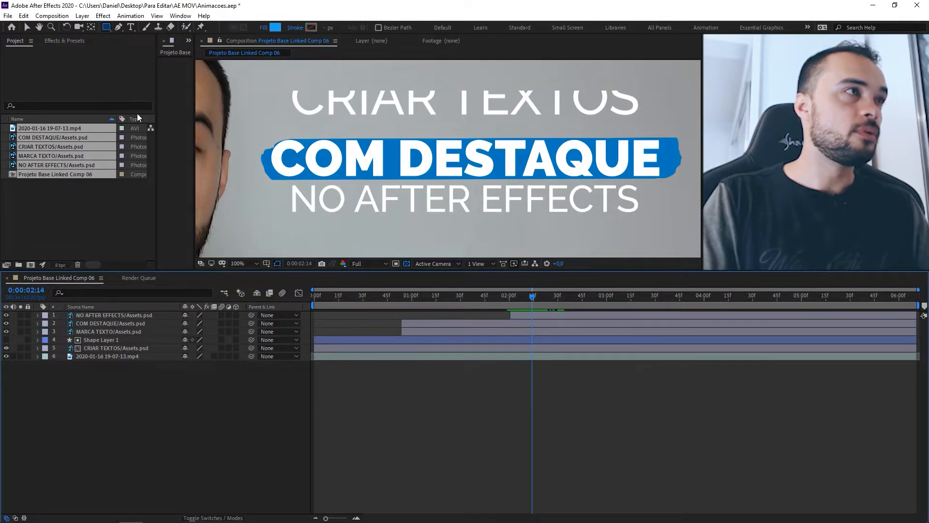
left_click(108, 27)
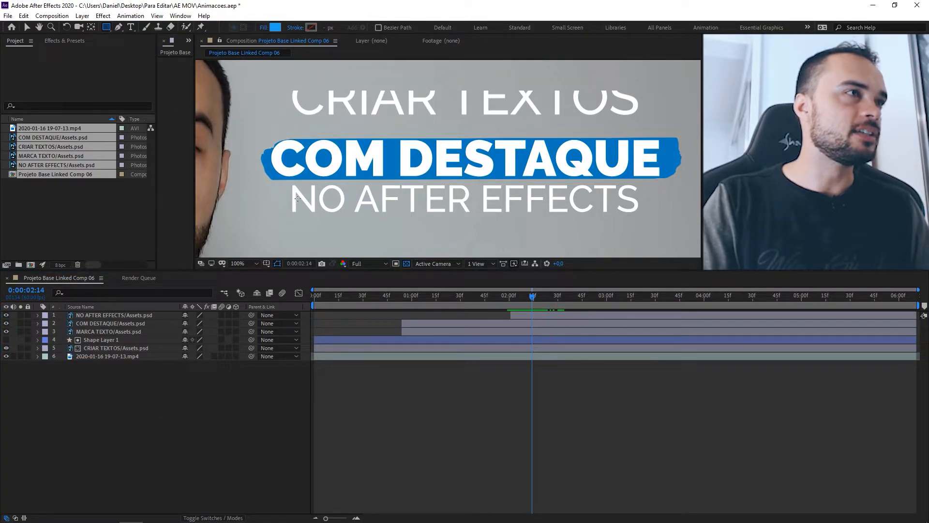
mouse_move(289, 182)
left_mouse_down()
mouse_move(328, 202)
mouse_move(502, 217)
mouse_move(641, 212)
left_mouse_up()
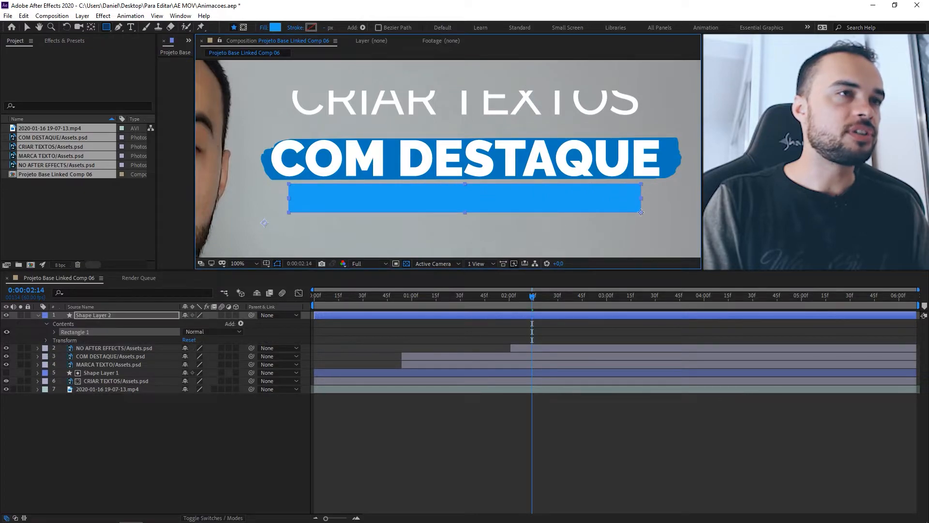
left_click(38, 315)
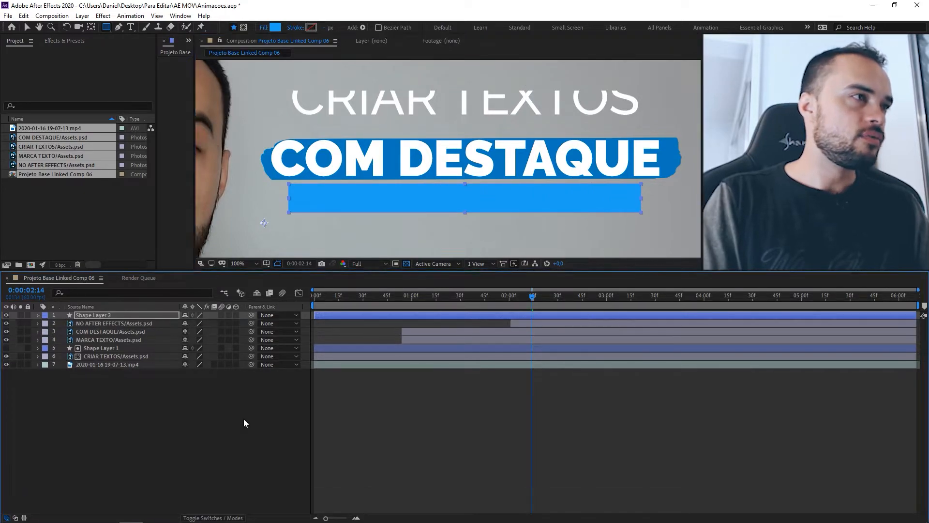
Set the NO AFTER EFFECTS layer's track matte to Alpha Matte "Shape Layer 2" and return the timeline to the layer switches.
left_click(223, 518)
left_click(231, 409)
left_click(234, 322)
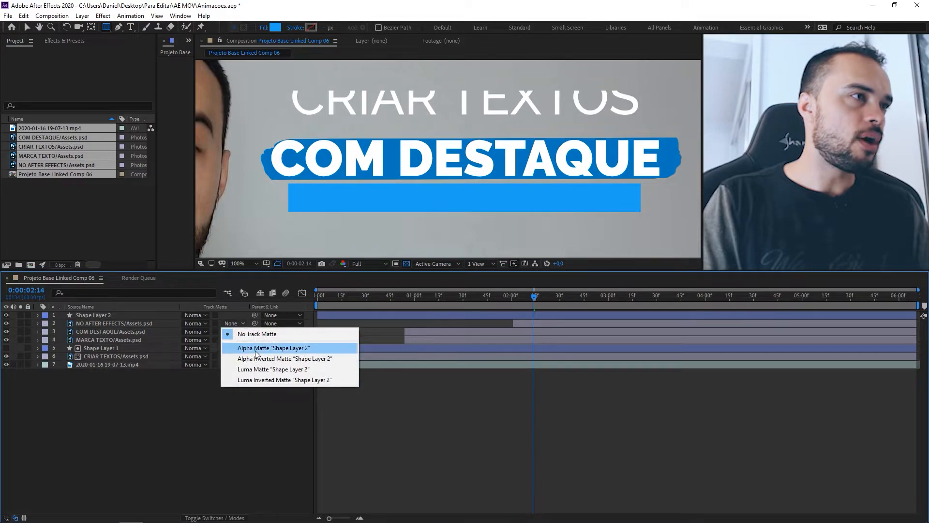
left_click(308, 348)
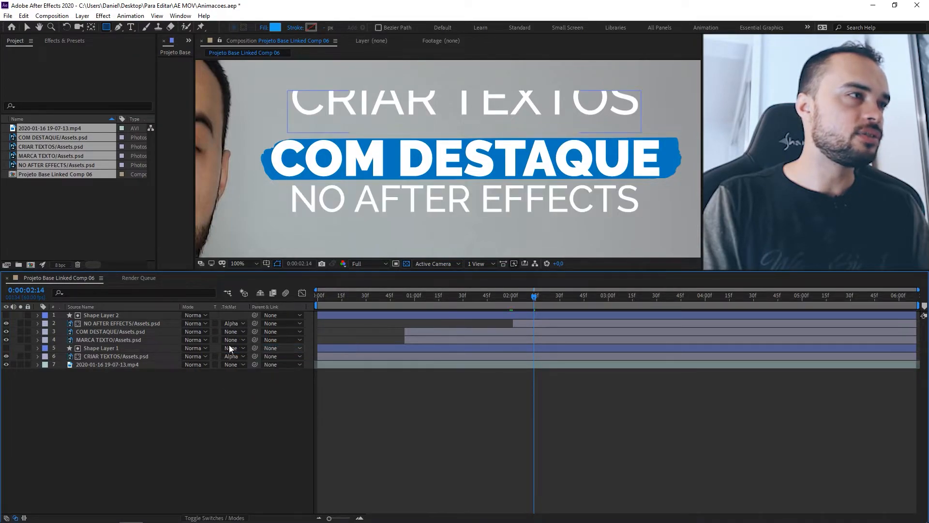
key("F4")
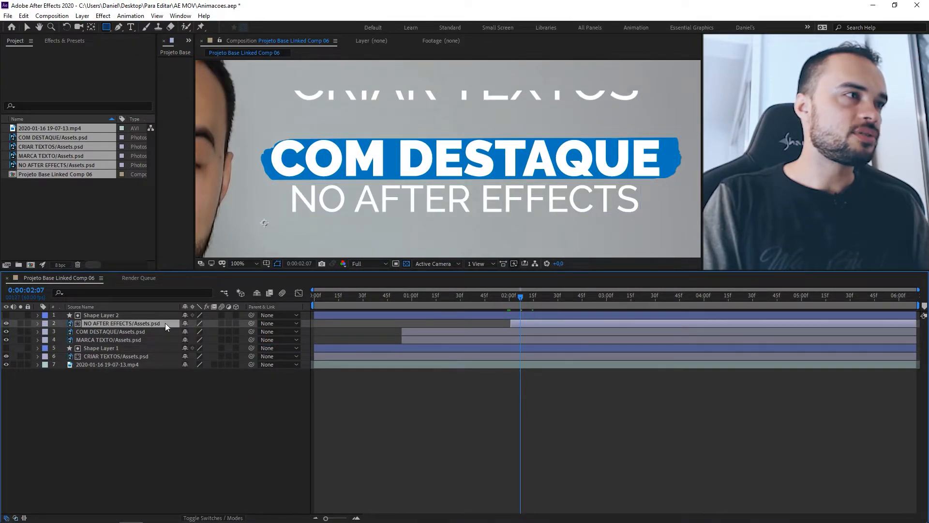
Set the NO AFTER EFFECTS layer's Y Position to 596 at its first keyframe, 0:00:02:02.
key("p")
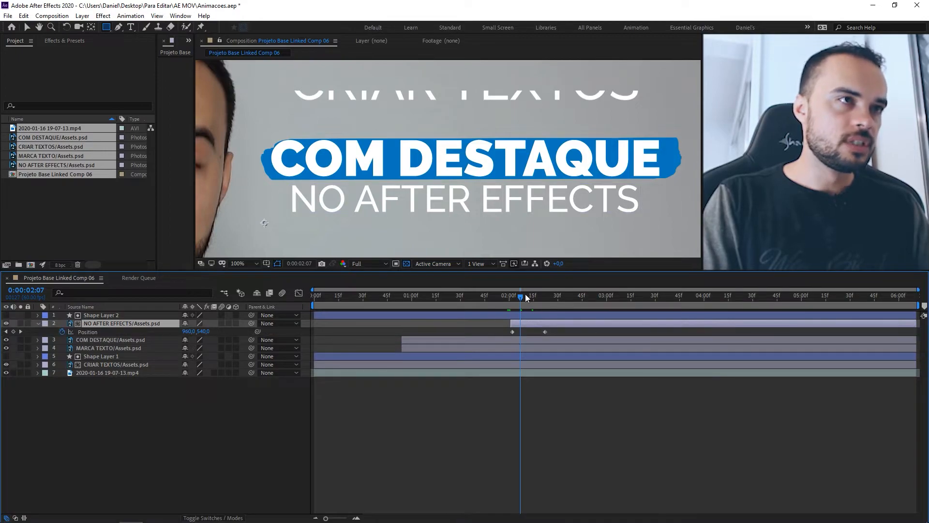
left_click_drag(518, 298, 513, 298)
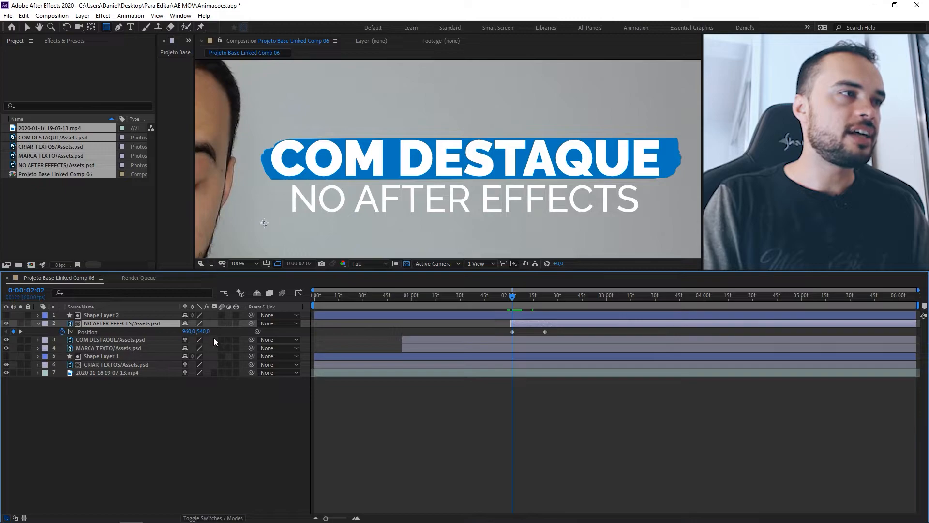
left_click_drag(204, 331, 232, 331)
mouse_move(512, 300)
left_mouse_down()
mouse_move(554, 304)
mouse_move(512, 304)
left_mouse_up()
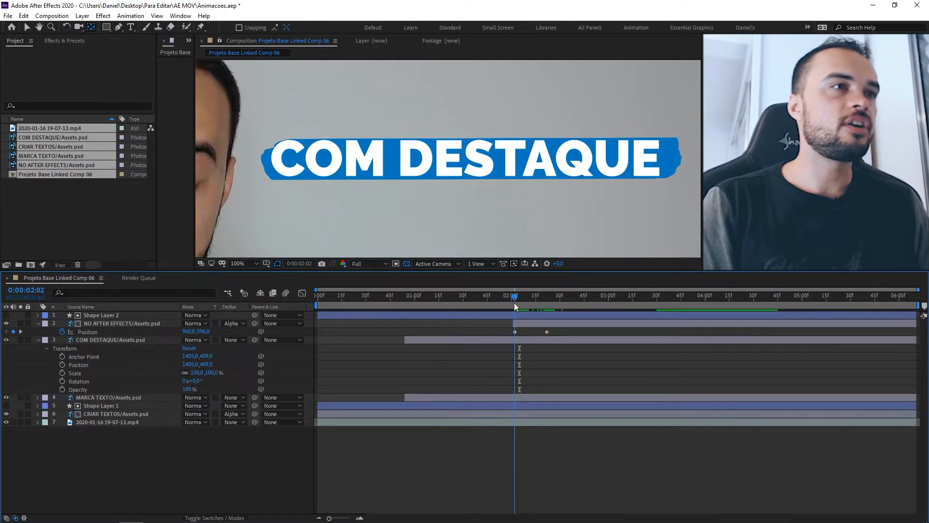
Add Scale keyframes at 100% to the COM DESTAQUE layer at 0:00:02:02 and 0:00:02:22.
mouse_move(514, 303)
left_mouse_down()
mouse_move(553, 305)
mouse_move(516, 306)
left_mouse_up()
left_click(515, 340)
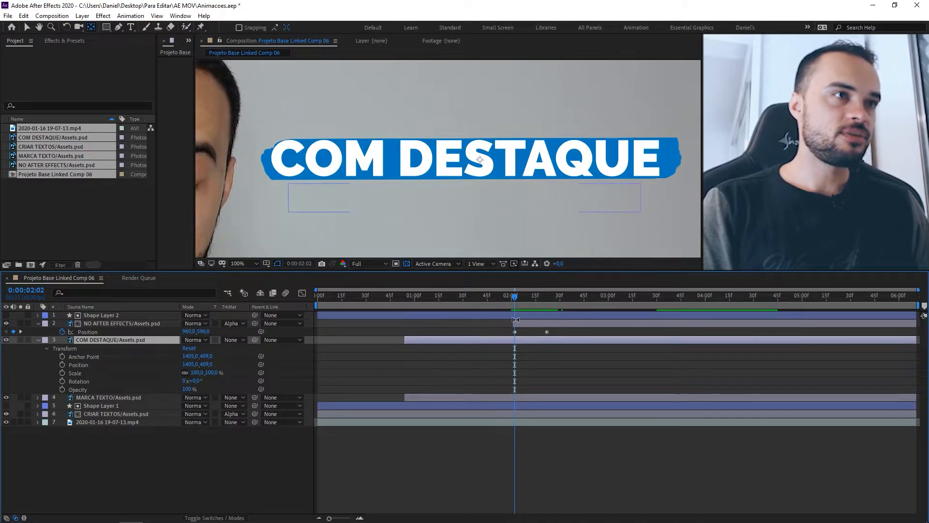
left_click(556, 383)
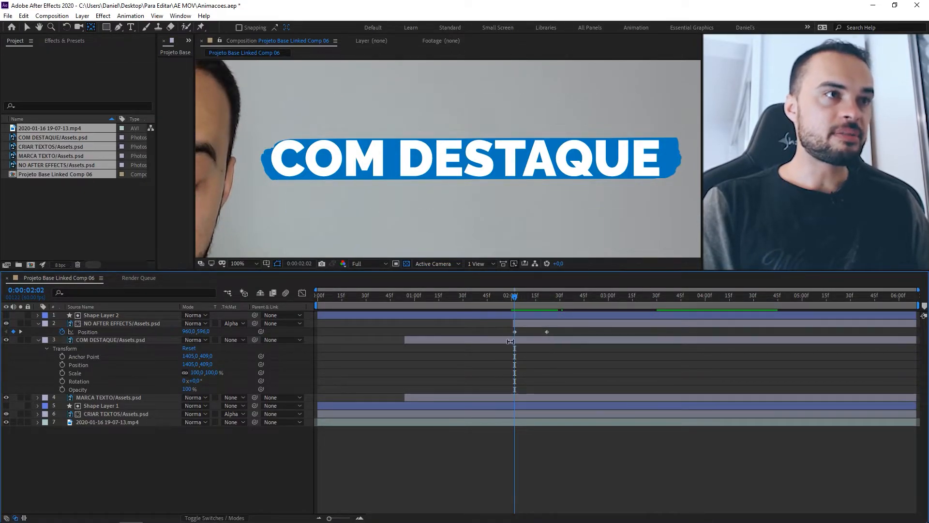
left_click(540, 341)
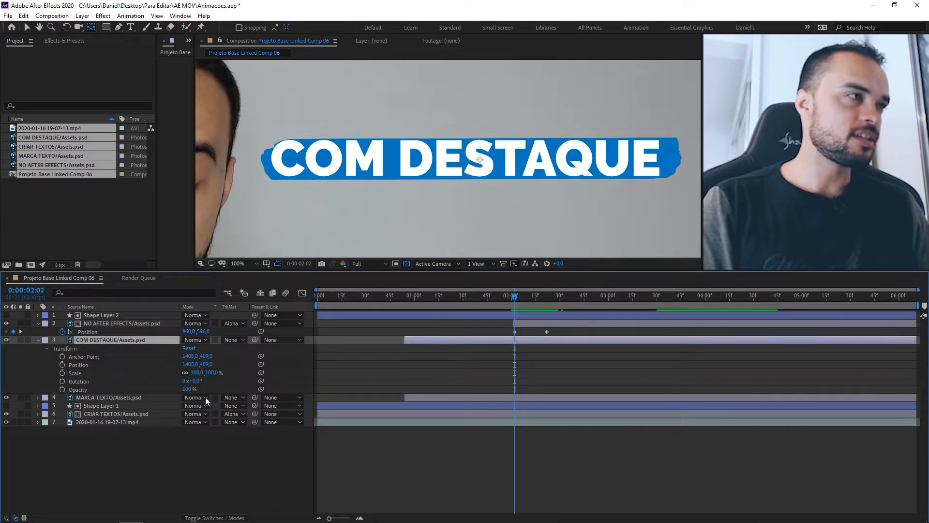
left_click(121, 472)
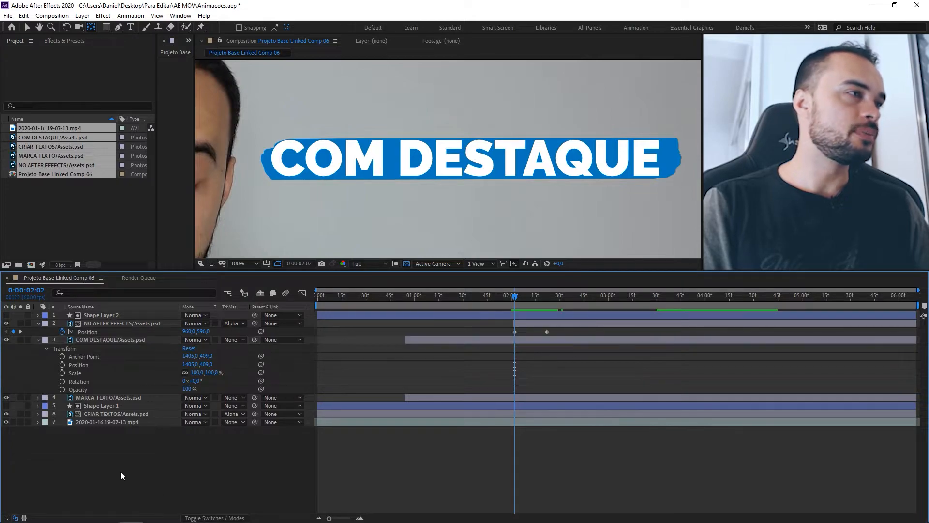
left_click(62, 373)
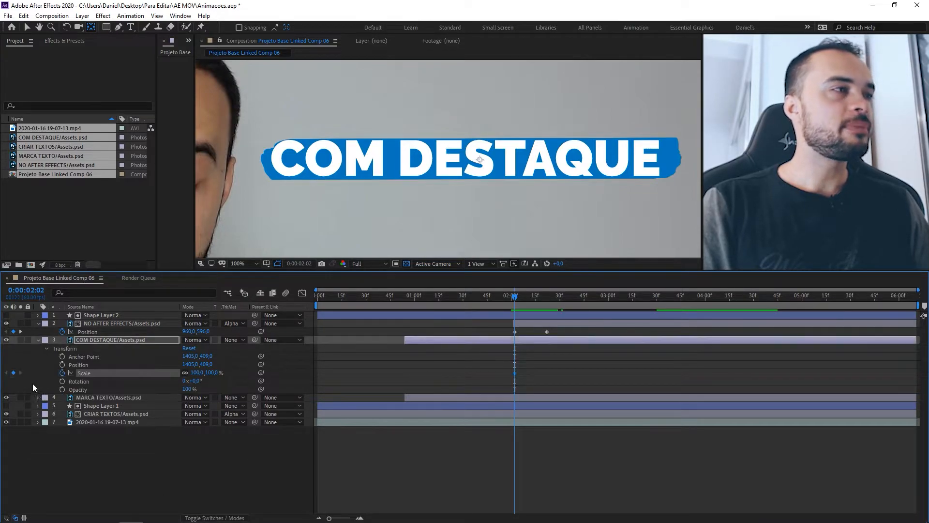
left_click_drag(534, 297, 547, 298)
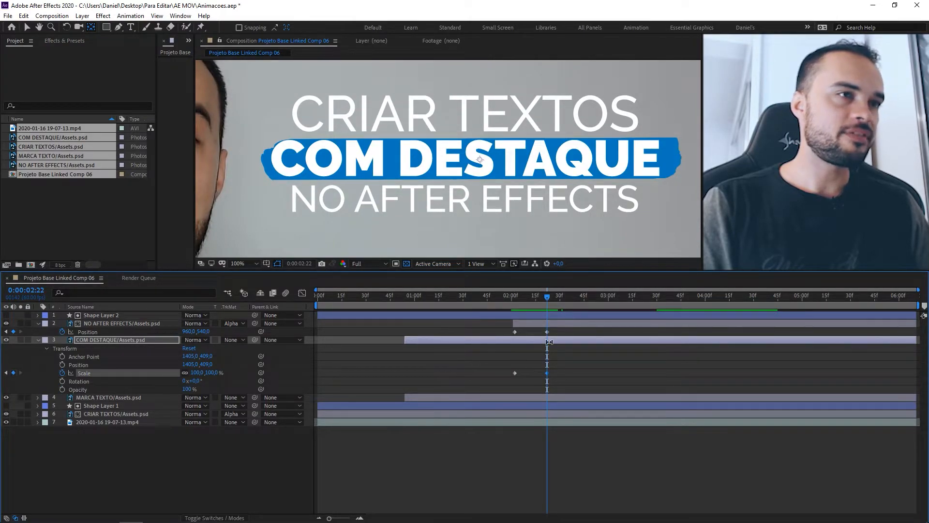
Set the COM DESTAQUE layer's first Scale keyframe at 0:00:02:02 to 10% and scrub through the scaling to 0:00:02:22.
left_click_drag(541, 297, 514, 299)
left_click(194, 381)
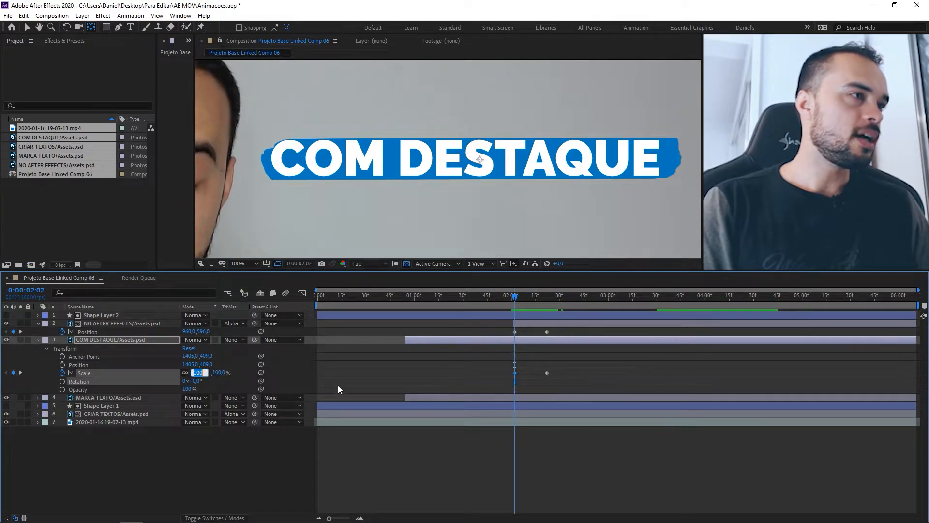
type("10")
key("Return")
left_click(519, 297)
left_click_drag(518, 297, 547, 298)
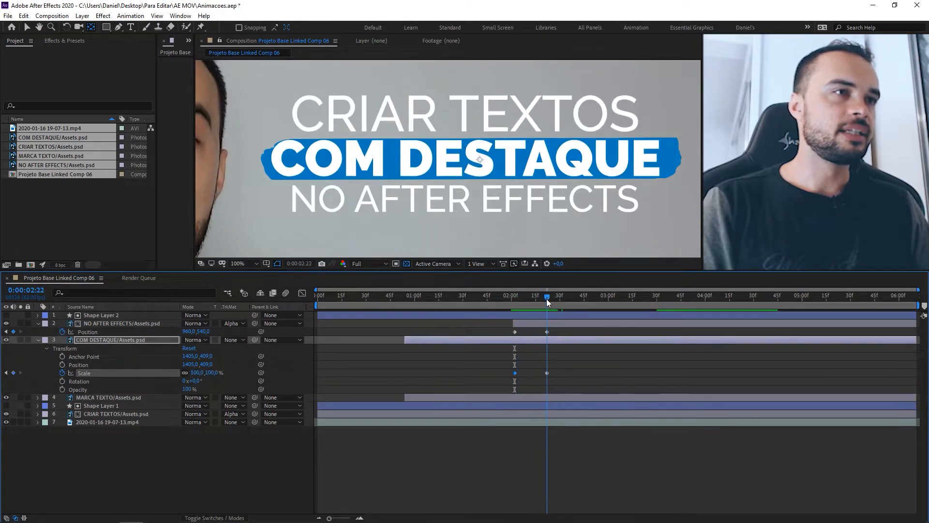
left_click(606, 370)
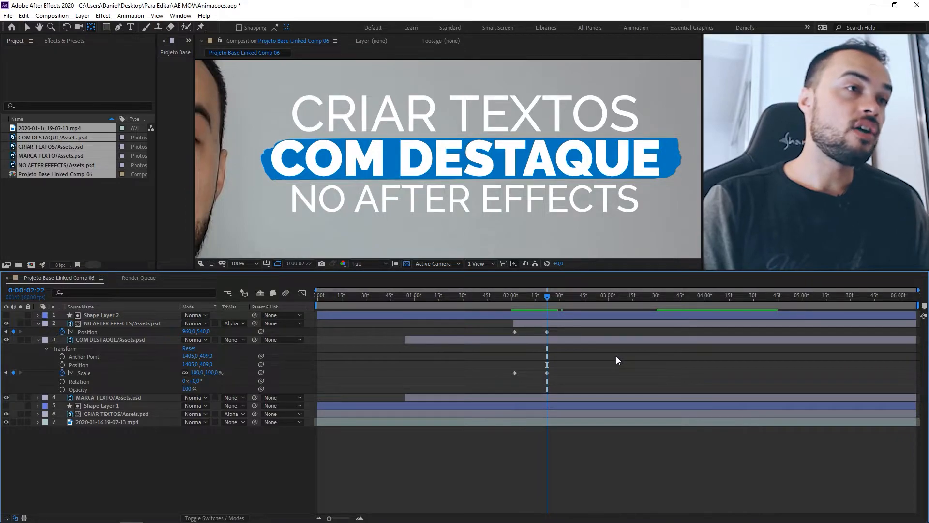
Select all title and shape layers and show only their keyframed properties.
left_click(556, 414)
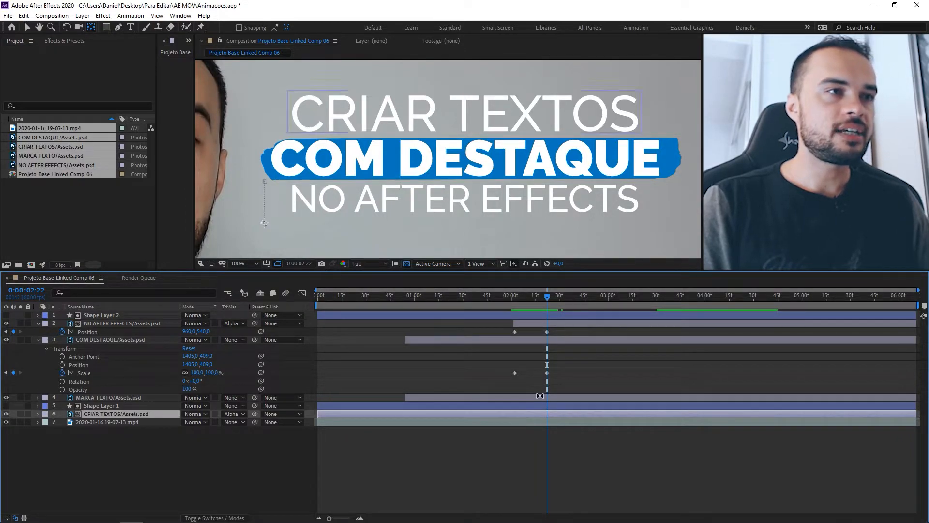
left_click(556, 315, "shift")
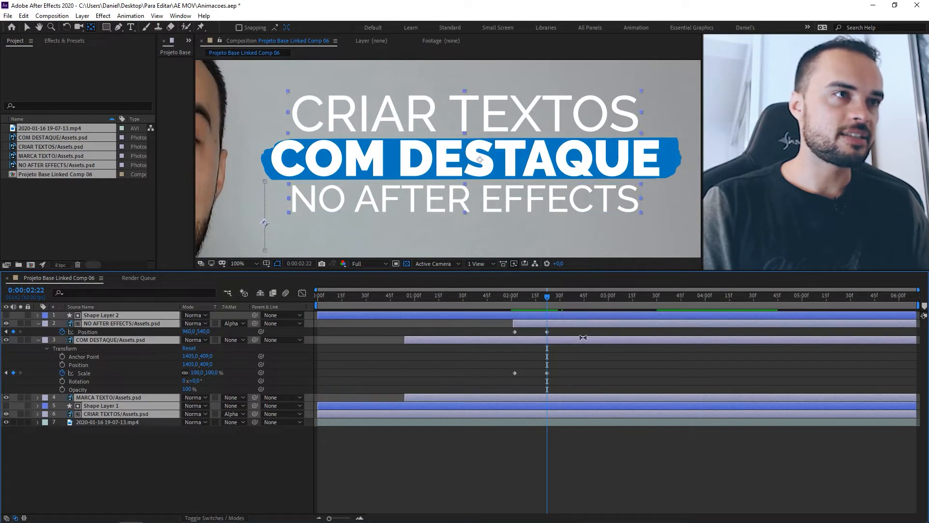
left_click(558, 412)
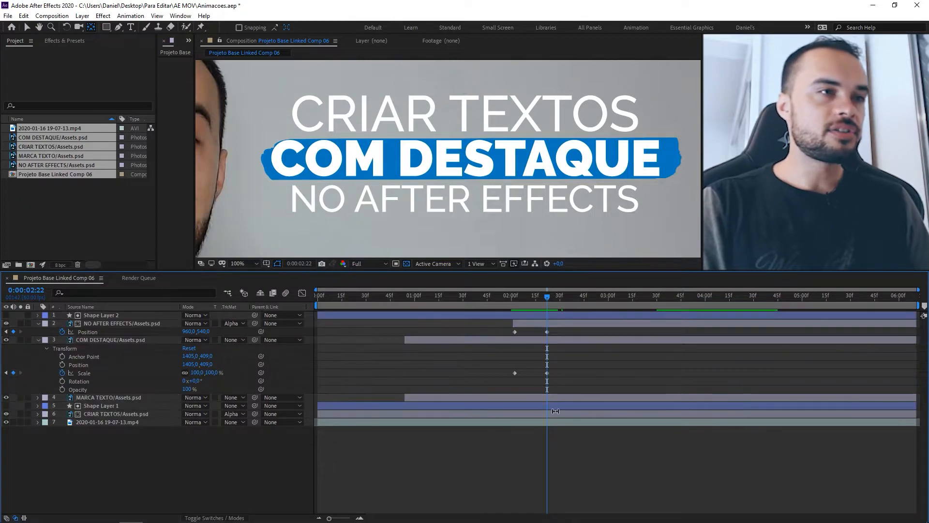
left_click(559, 315, "shift")
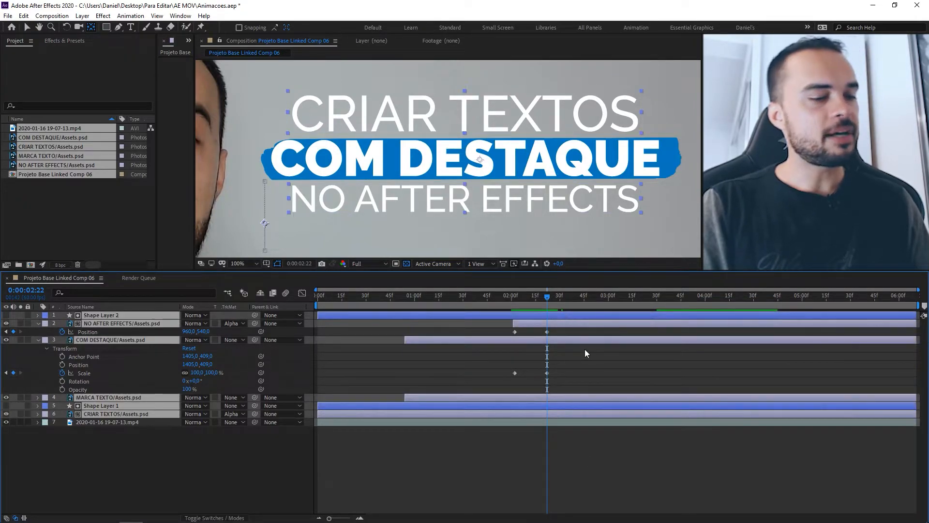
key("u")
left_click(583, 435)
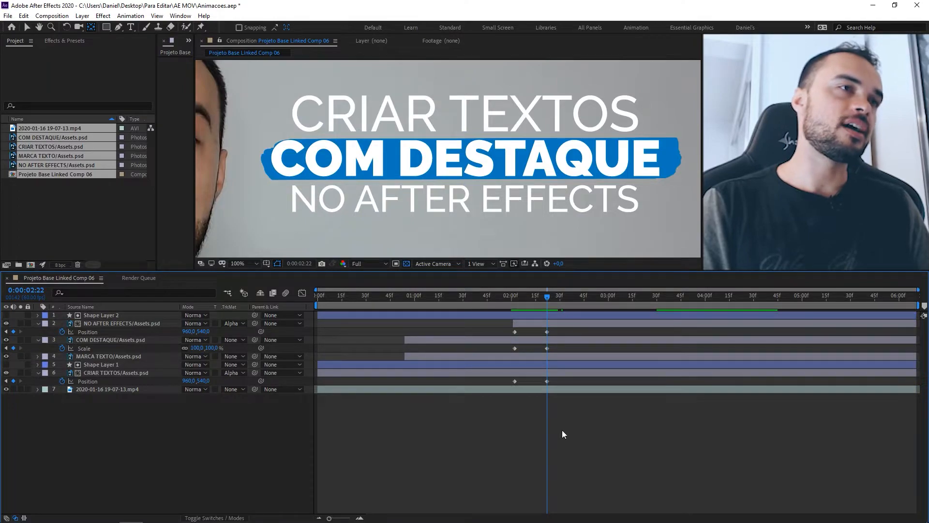
Move the CRIAR TEXTOS Position keyframes and the COM DESTAQUE Scale keyframes so each pair begins at its layer's start.
left_click(574, 296)
left_click_drag(556, 402, 318, 382)
left_click_drag(417, 300, 406, 303)
left_click_drag(567, 347, 465, 348)
left_click_drag(405, 357, 404, 356)
Move the NO AFTER EFFECTS layer's Position keyframes so the pair begins at the layer's start, at 0:00:02:01.
left_click(514, 304)
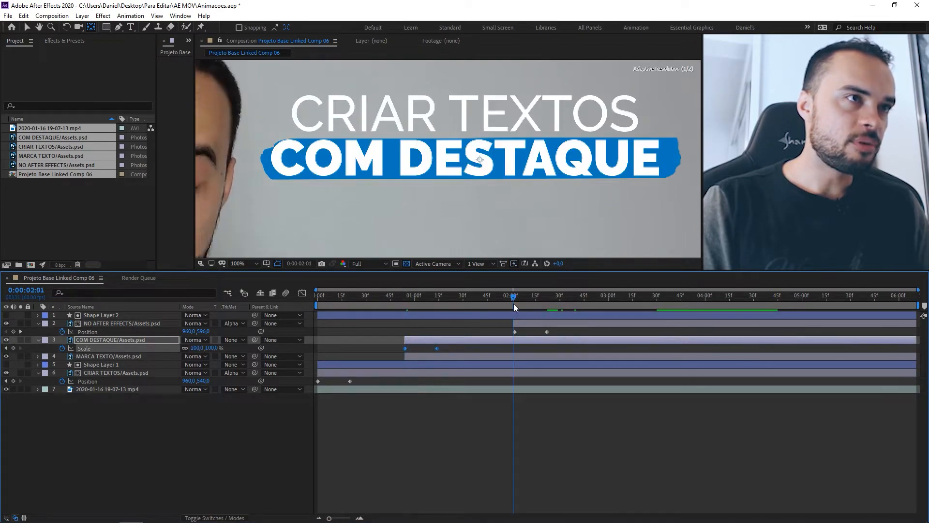
left_click_drag(553, 328, 515, 331)
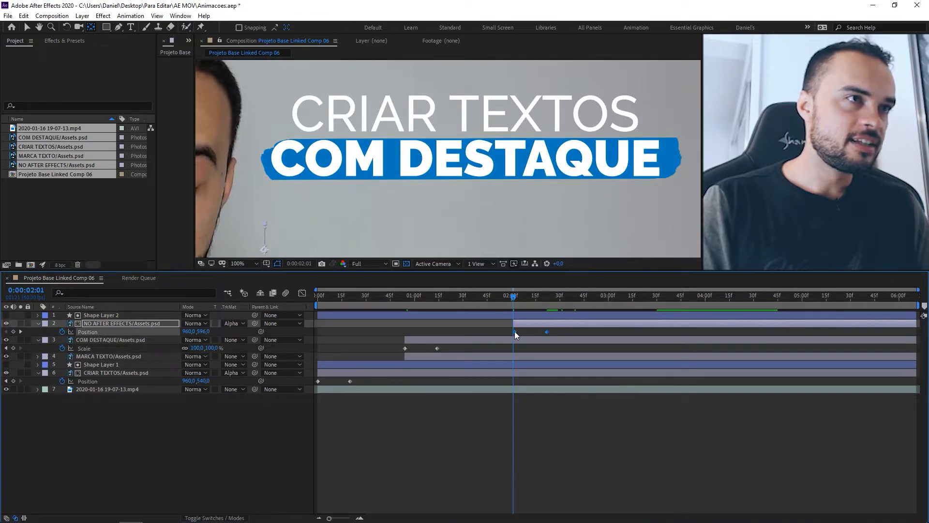
left_click(358, 405)
Scrub through the retimed title animation, stepping back frame by frame to 0:00:01:39, to examine the line entrances.
left_click_drag(330, 297, 489, 305)
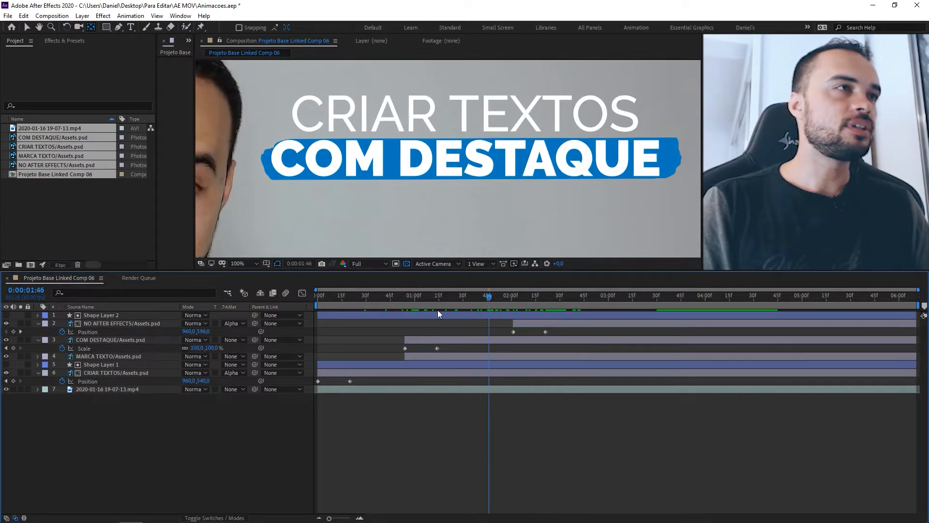
key("Page_Up")
key("Page_Up")
key("Page_Up")
key("Page_Up")
key("Page_Up")
key("Page_Up")
key("Page_Up")
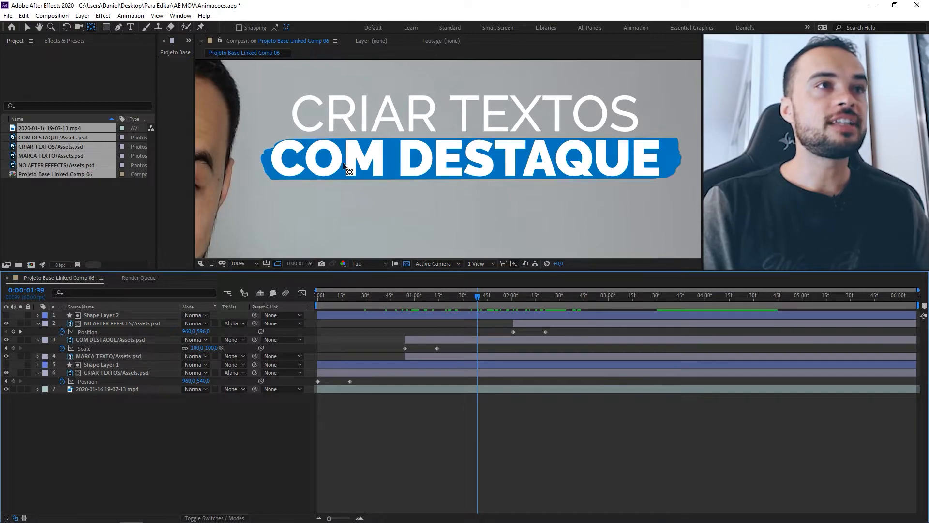
Go to the start of the MARCA TEXTO layer at 0:00:00:54 and collapse the properties of the three title text layers.
left_click(432, 357)
left_click_drag(416, 300, 404, 296)
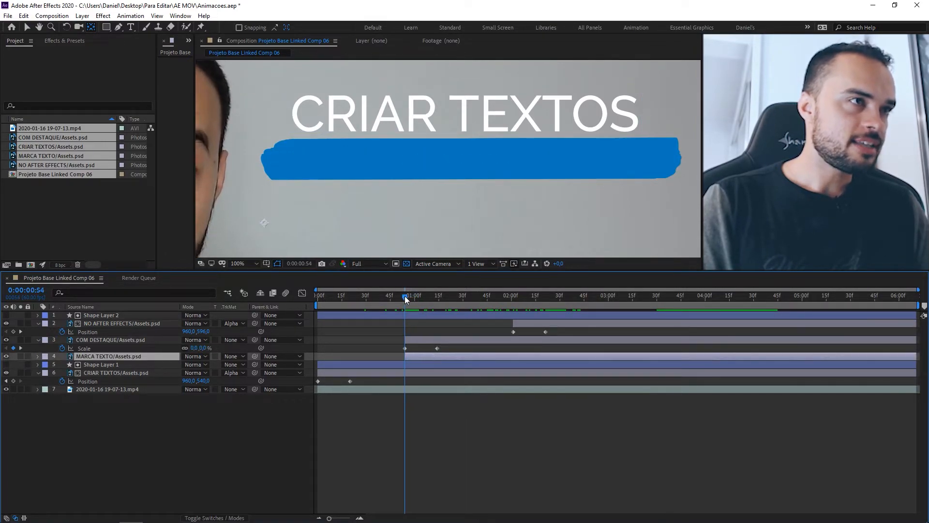
left_click(39, 340)
left_click(38, 323)
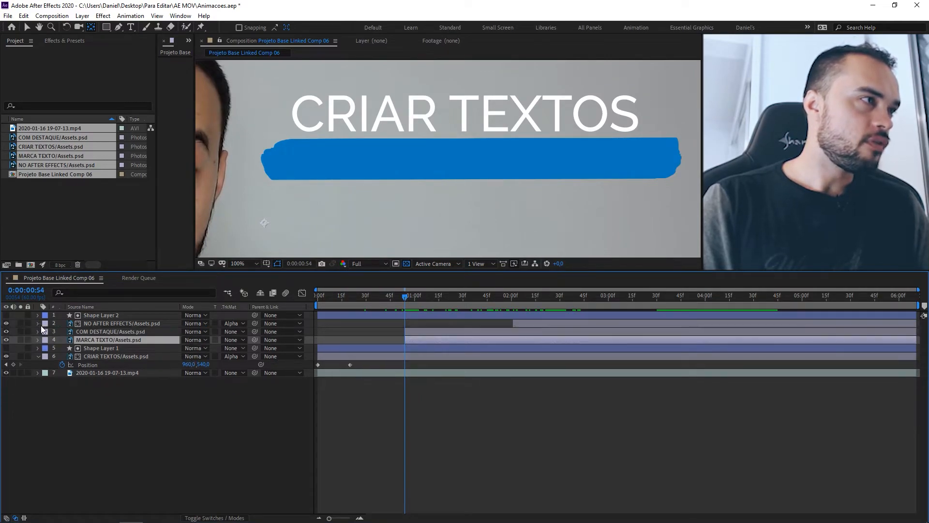
left_click(39, 356)
left_click(481, 388)
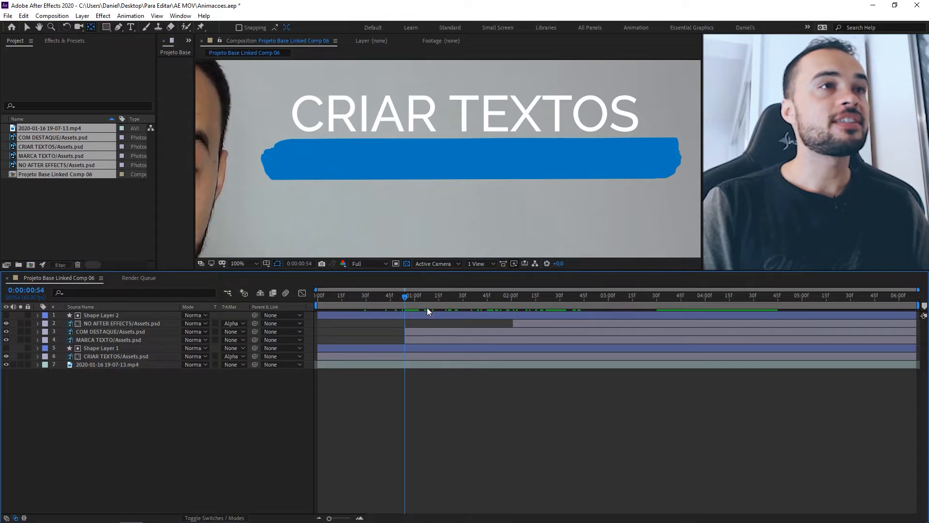
Toggle the MARCA TEXTO layer's visibility off and on to examine the blue brush mark.
left_click(426, 340)
left_click(27, 28)
left_click(516, 394)
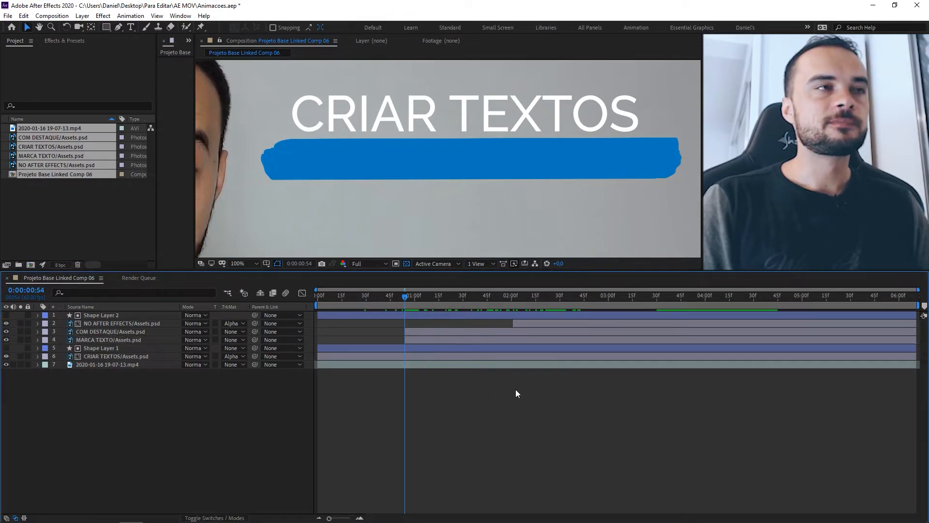
left_click(430, 339)
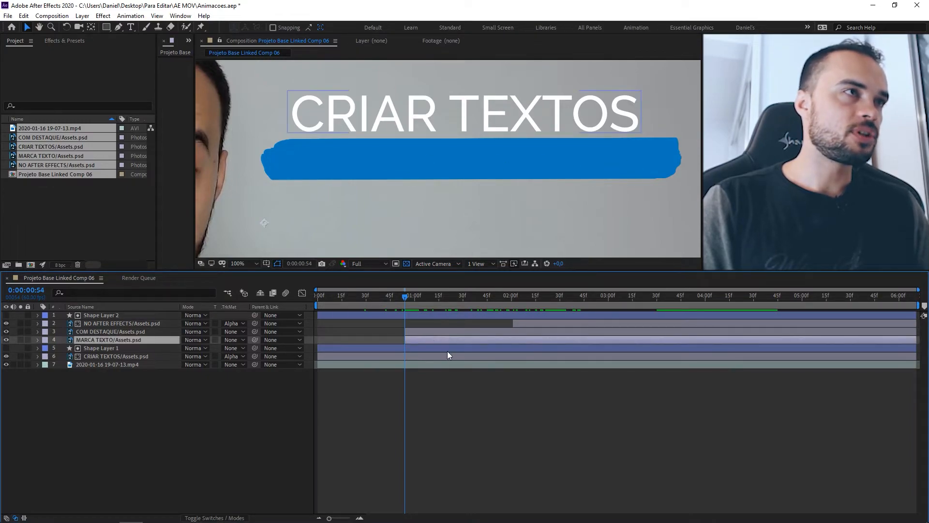
left_click(6, 340)
left_click(6, 340)
left_click(6, 339)
left_click(5, 339)
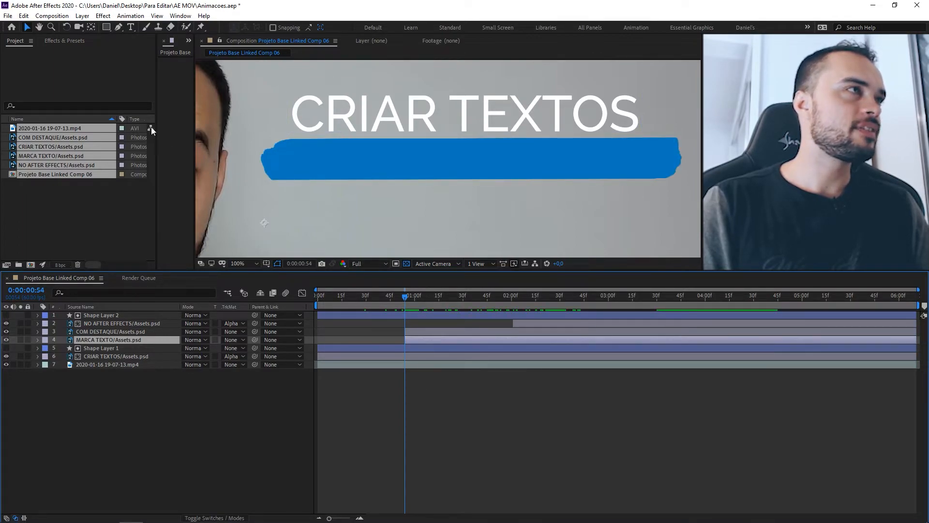
Draw a rectangle shape covering the whole blue brush mark and place its layer directly above MARCA TEXTO.
left_click(207, 415)
left_click(106, 27)
mouse_move(255, 132)
left_mouse_down()
mouse_move(316, 185)
mouse_move(686, 184)
left_mouse_up()
left_click(236, 447)
left_click(145, 316)
left_click_drag(144, 315, 153, 369)
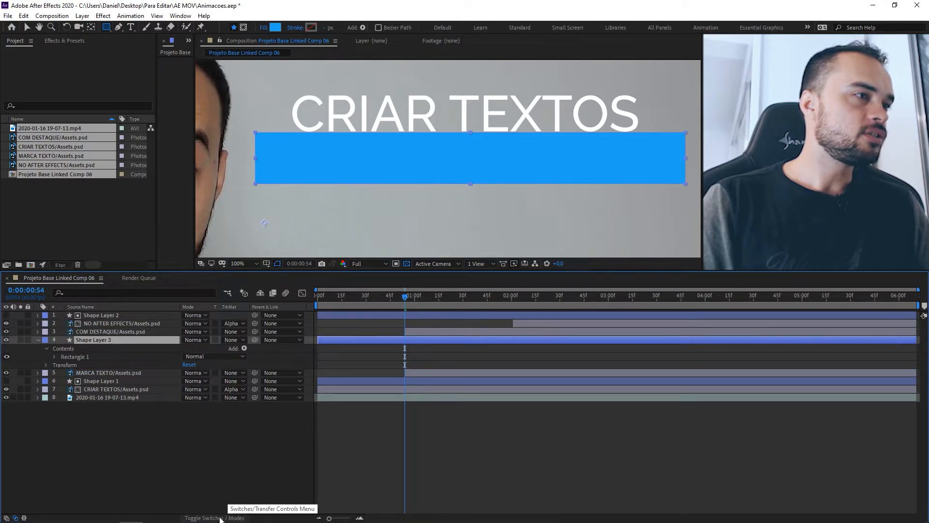
Set the MARCA TEXTO track matte to Alpha Matte "Shape Layer 3".
left_click(251, 415)
left_click(232, 372)
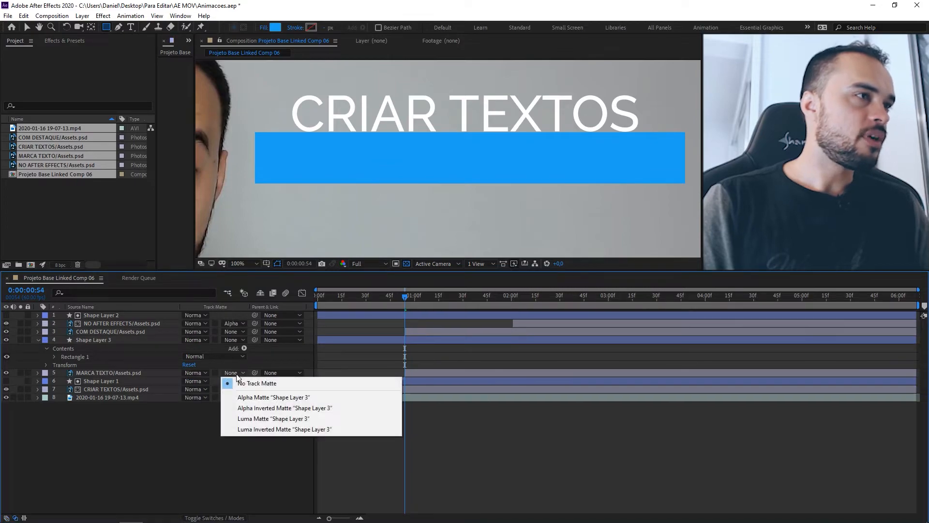
left_click(269, 398)
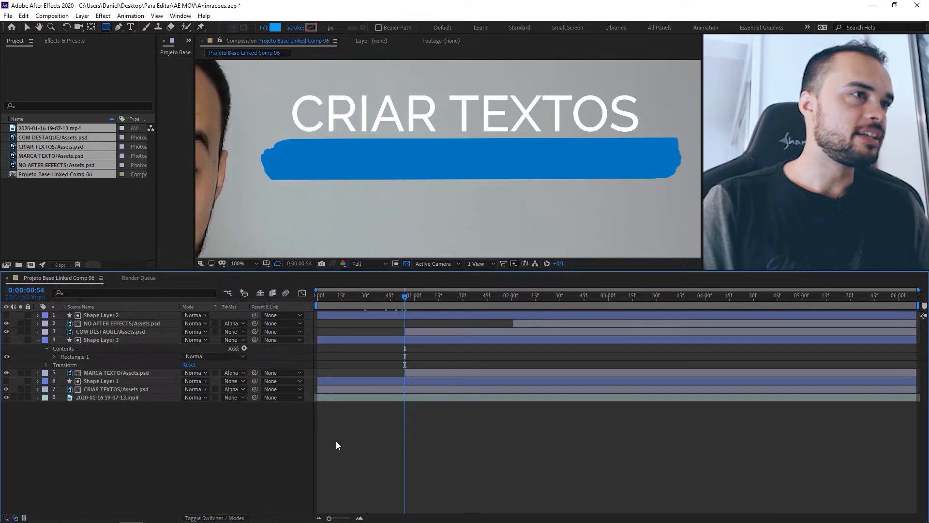
Try shifting the MARCA TEXTO layer horizontally through its Position, undo the shift, and collapse its properties.
left_click(449, 341)
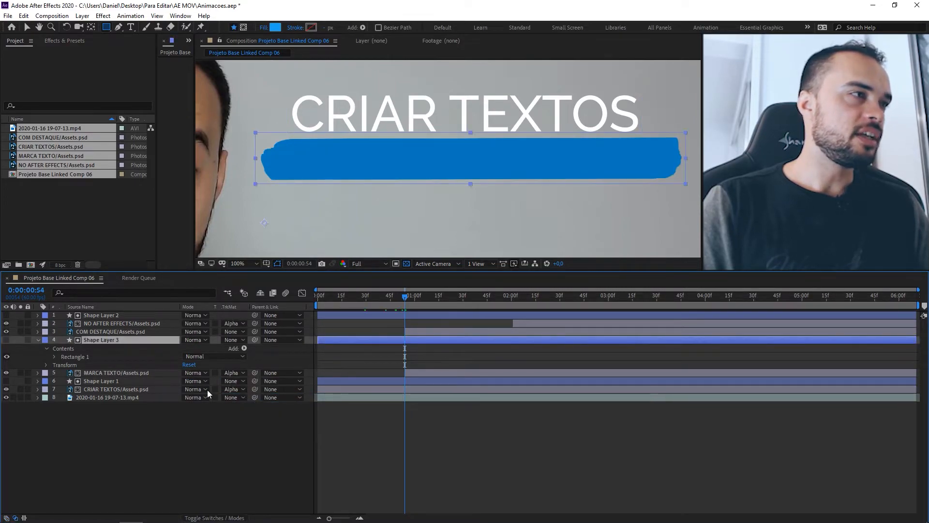
left_click(38, 373)
left_click(46, 382)
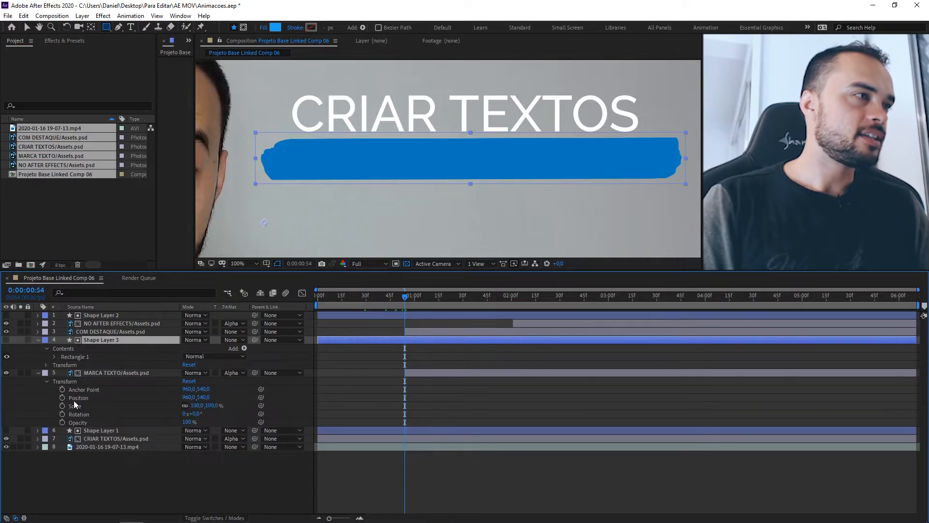
left_click(494, 407)
left_click(441, 372)
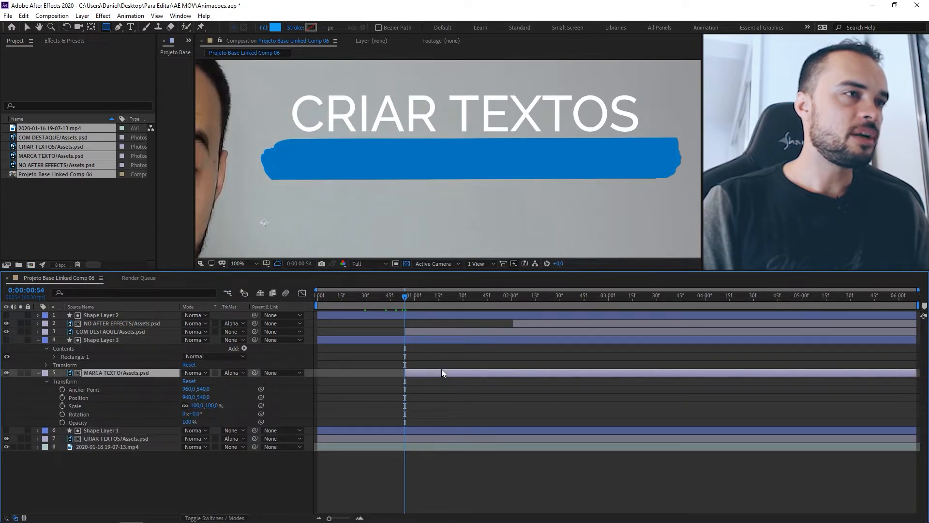
left_click_drag(204, 399, 236, 398)
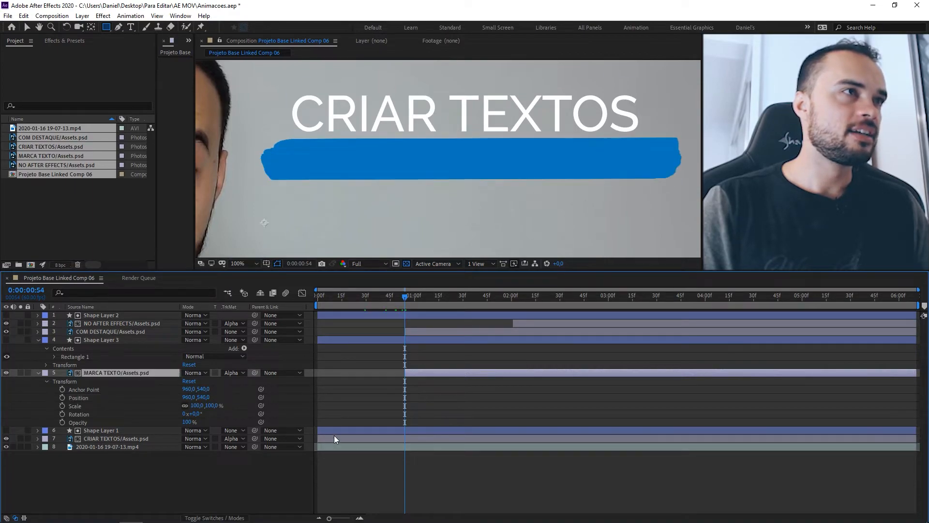
key("ctrl+z")
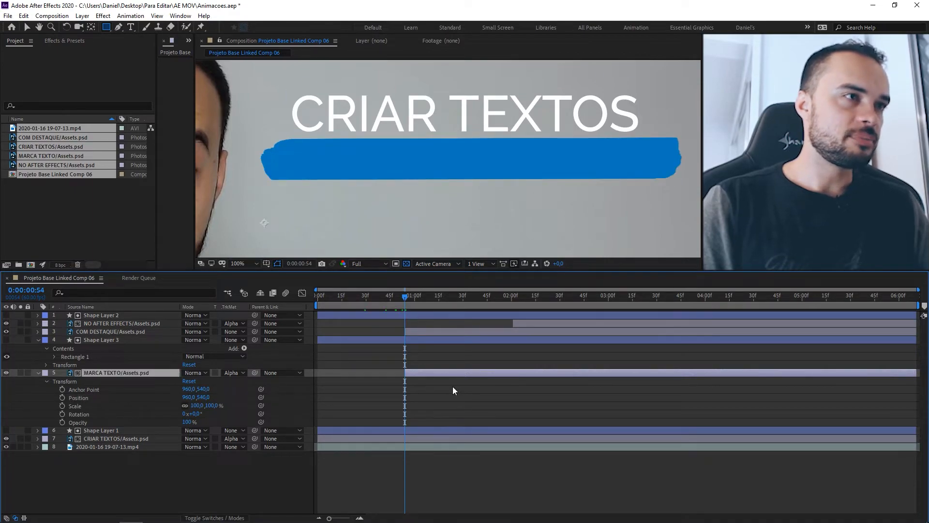
left_click(38, 373)
Add Position keyframes at 960, 540 to Shape Layer 3 at 0:00:00:54 and 0:00:01:14.
left_click(434, 340)
left_click(434, 338)
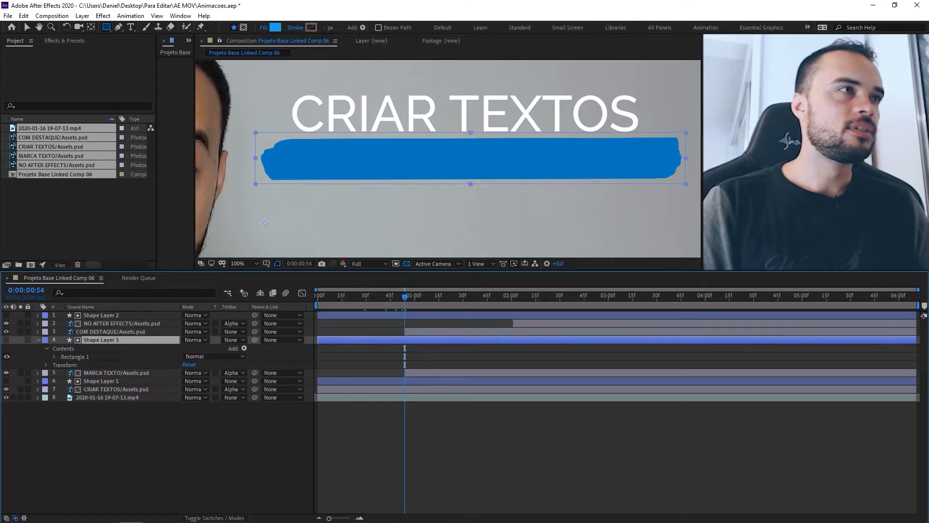
left_click(46, 365)
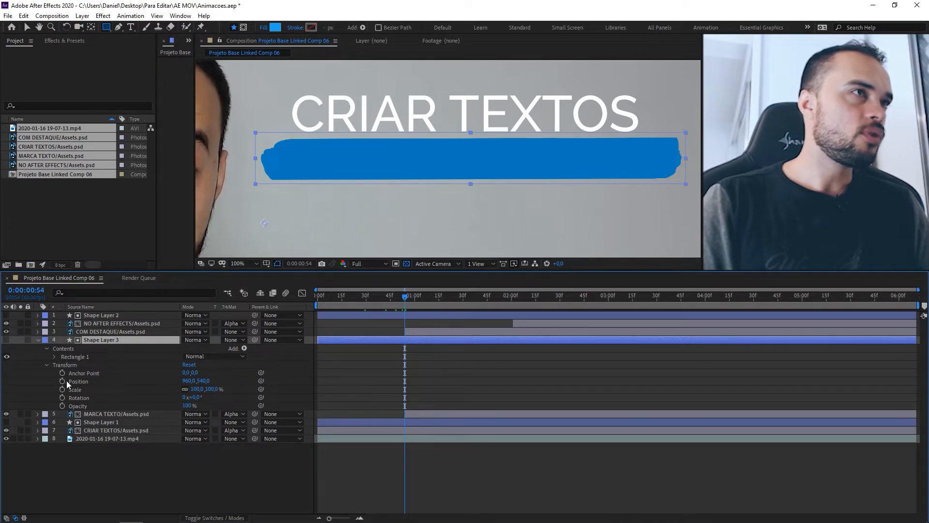
left_click(62, 381)
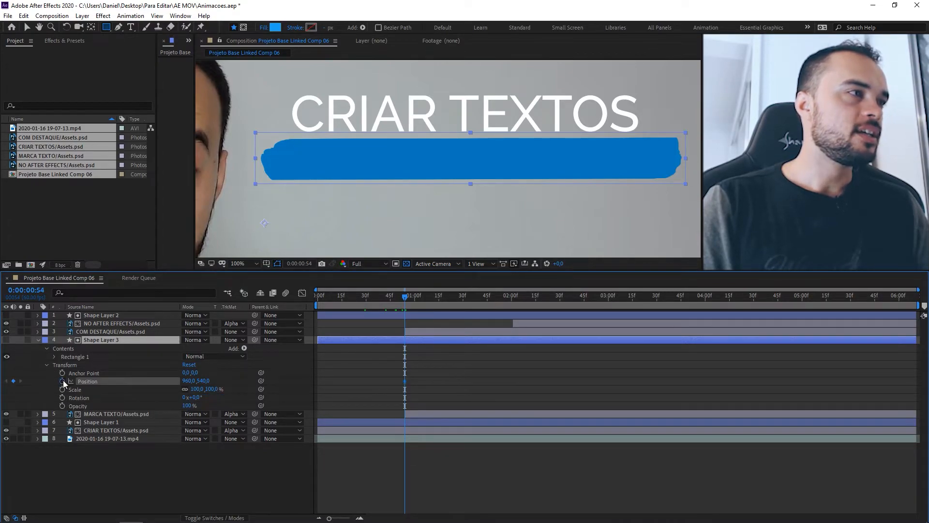
key("shift+Page_Down")
key("shift+Page_Down")
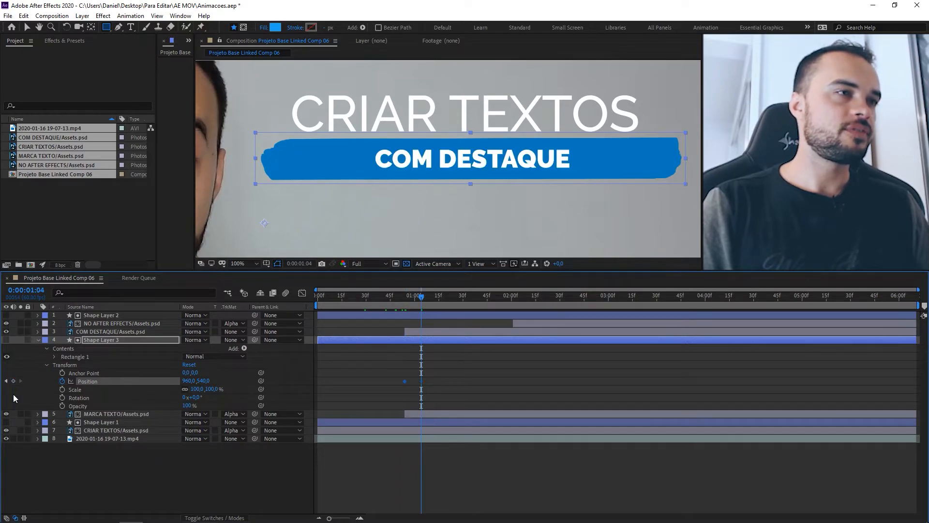
left_click(14, 381)
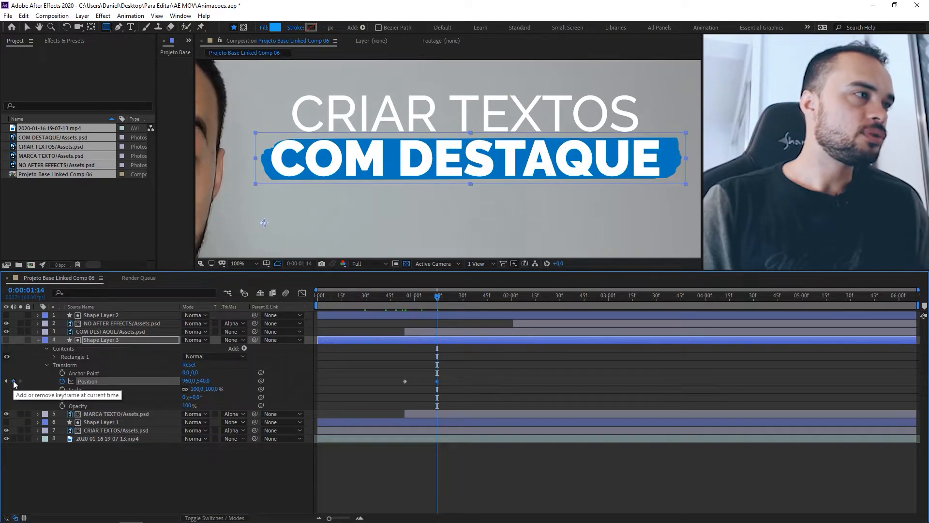
Set Shape Layer 3's Position keyframe at 0:00:00:54 to 80, 540 so the matte starts outside the brush mark.
left_click(406, 301)
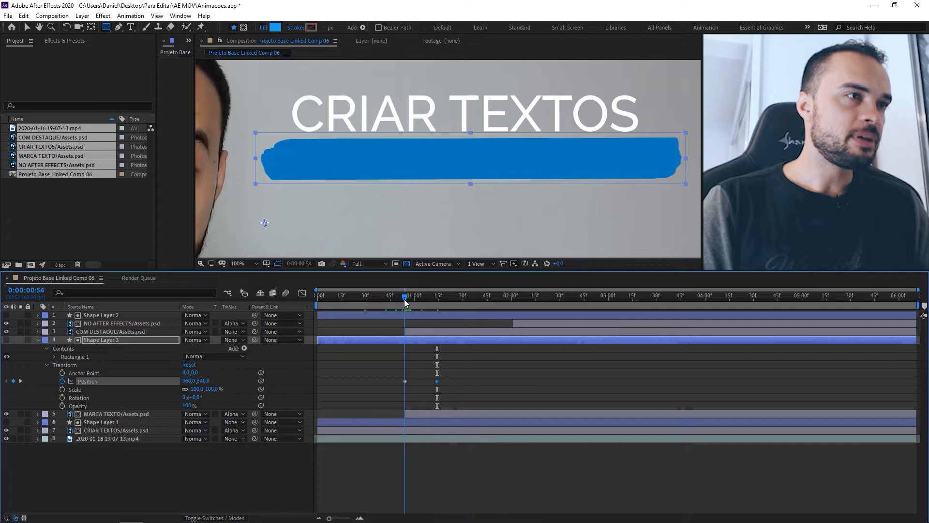
left_click(405, 381)
left_click_drag(185, 382, 142, 401)
left_click_drag(184, 380, 126, 411)
left_click_drag(173, 379, 111, 378)
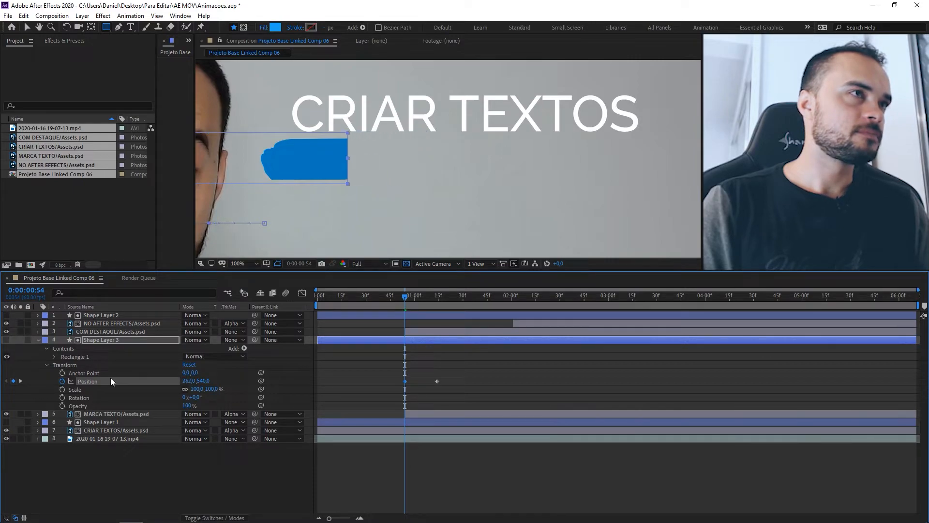
left_click_drag(182, 381, 107, 382)
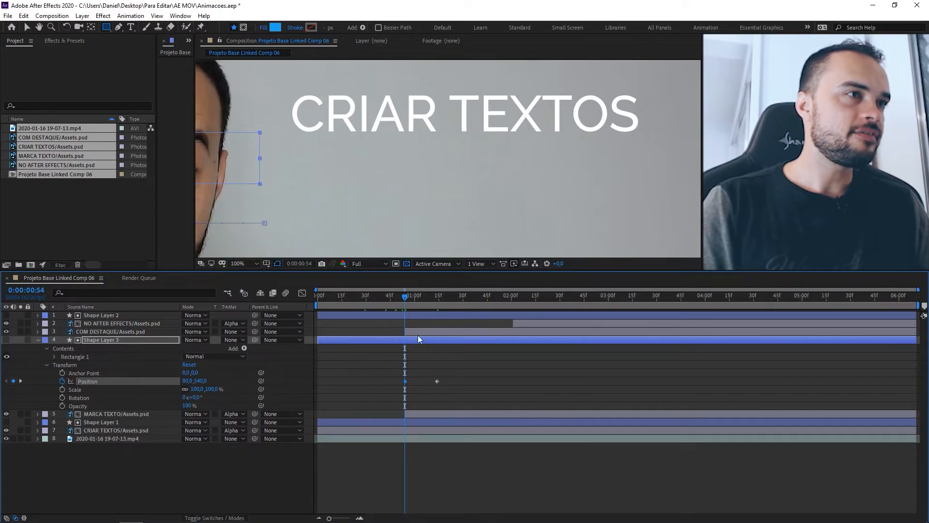
Move Shape Layer 3's two Position keyframes to begin at 0:00:01:16 and scrub through the wipe to 0:00:01:26.
left_click_drag(404, 301, 442, 297)
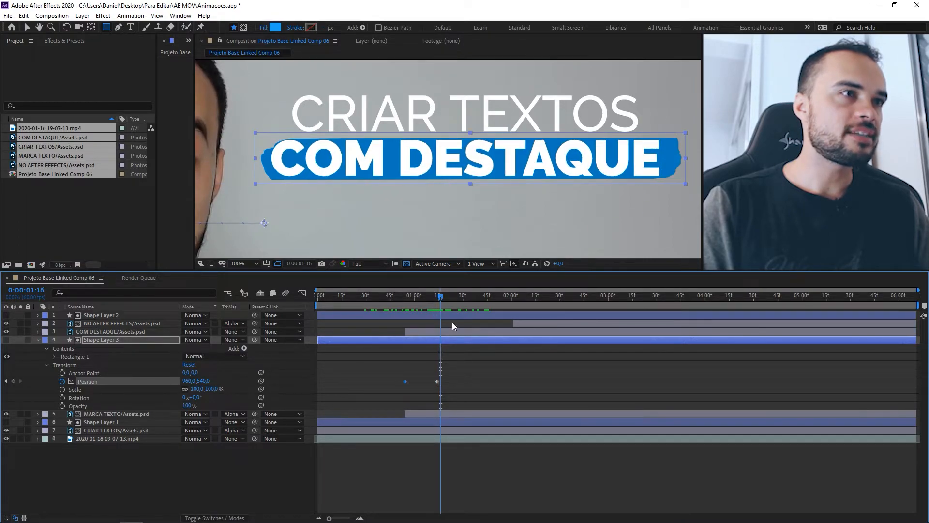
mouse_move(449, 373)
left_mouse_down()
mouse_move(404, 383)
mouse_move(441, 385)
left_mouse_up()
left_click_drag(405, 298, 457, 299)
Hide the COM DESTAQUE layer and scrub through the brush mark's wipe, stopping at 0:00:01:28.
left_click(421, 332)
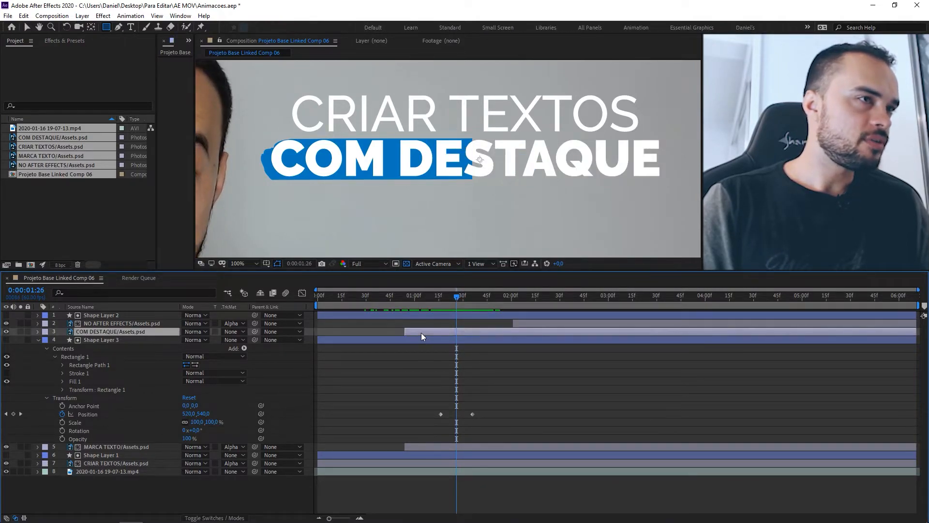
left_click(6, 332)
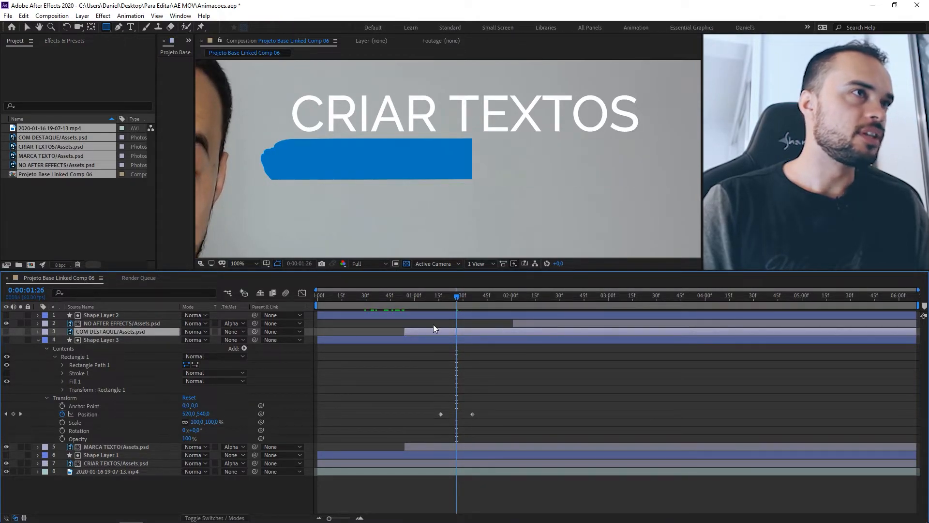
left_click_drag(445, 298, 475, 299)
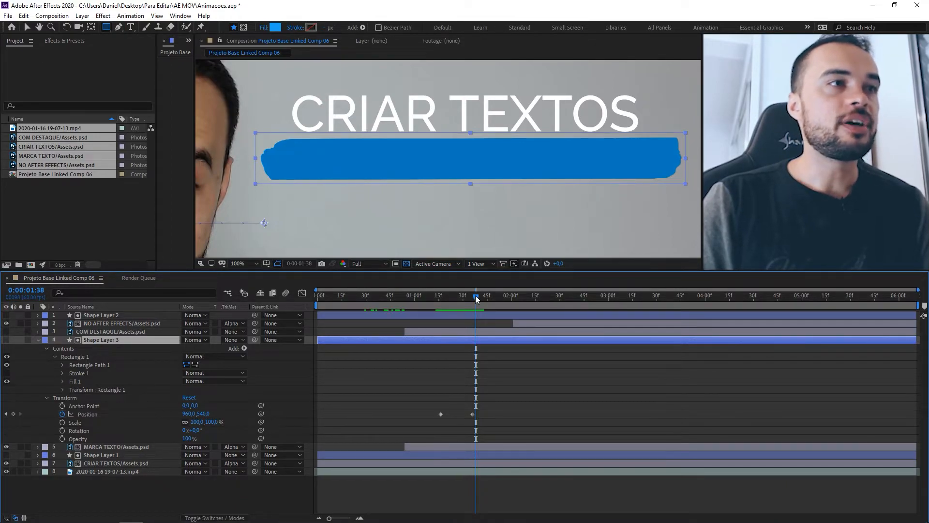
left_click_drag(476, 299, 460, 299)
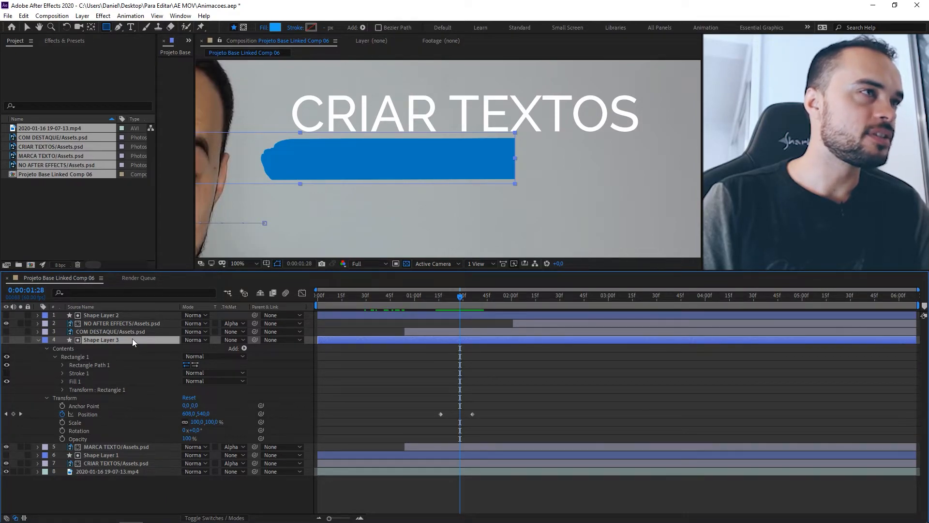
Delete Shape Layer 3 and set the MARCA TEXTO layer to No Track Matte.
key("Delete")
left_click(432, 342)
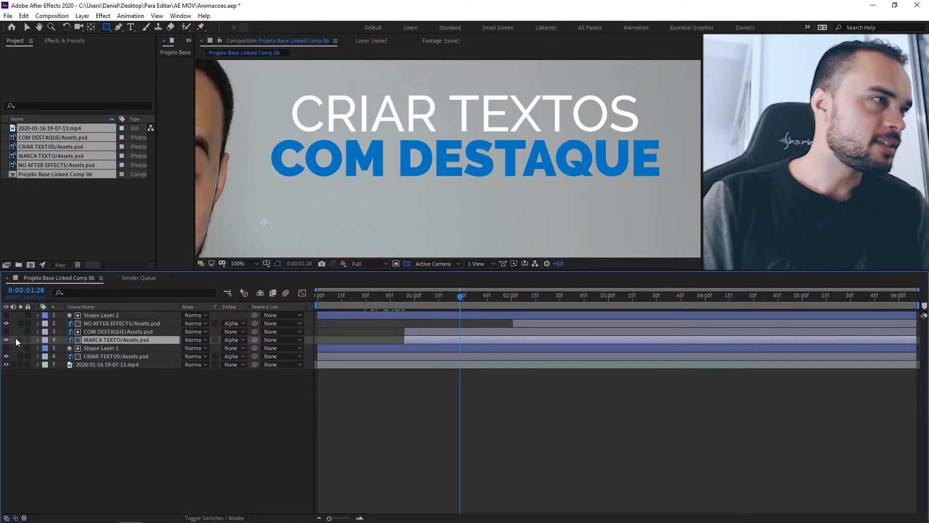
left_click(236, 339)
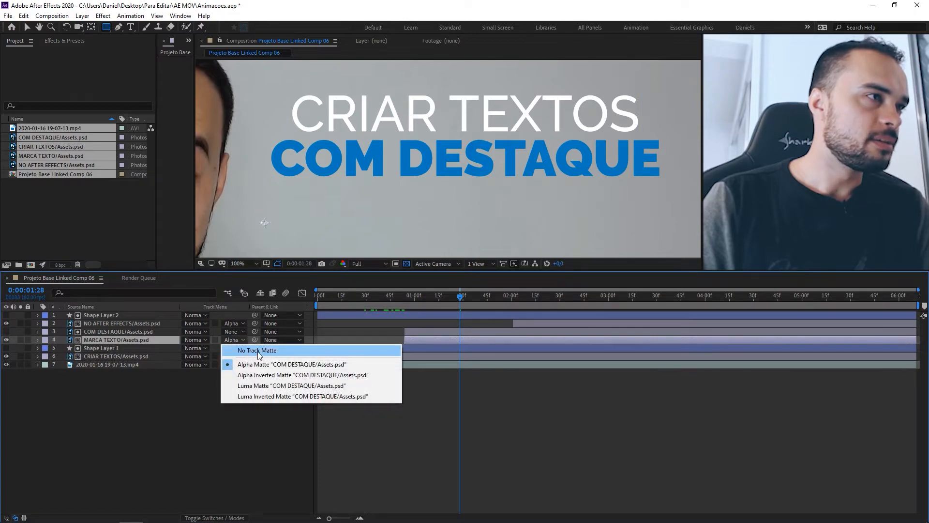
left_click(257, 351)
Toggle the MARCA TEXTO layer's visibility to check the brush mark, and duplicate the layer.
left_click(5, 339)
left_click(5, 338)
left_click(5, 338)
left_click(5, 338)
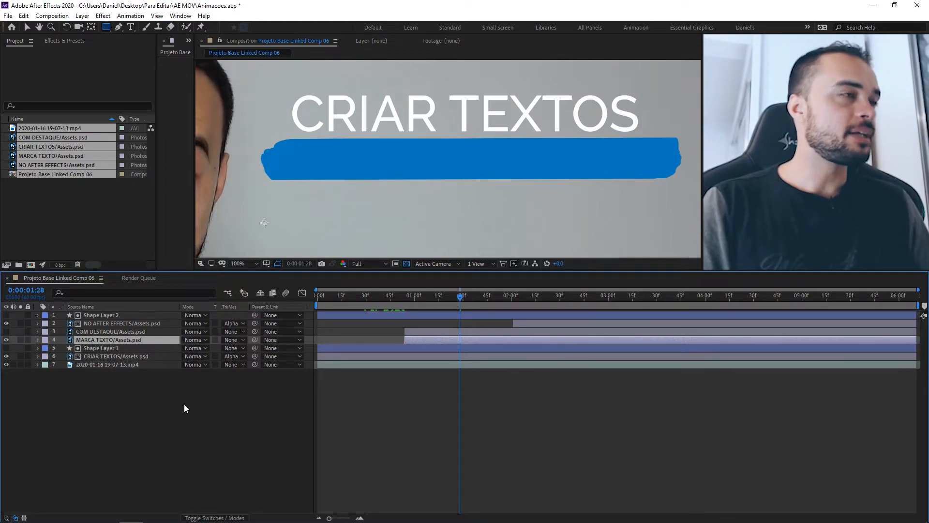
key("ctrl+d")
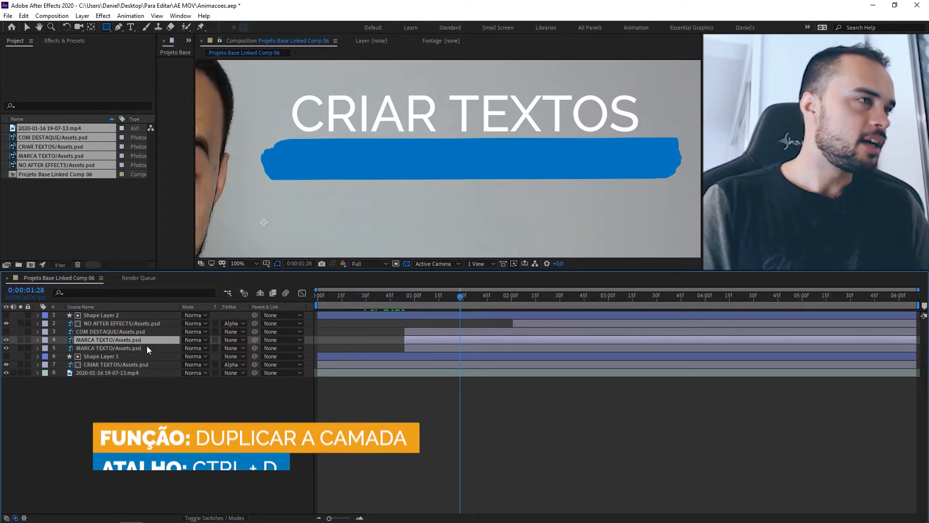
Set the lower MARCA TEXTO layer's track matte to Alpha Matte and add a Position keyframe to the upper copy at 0:00:01:28.
left_click(240, 349)
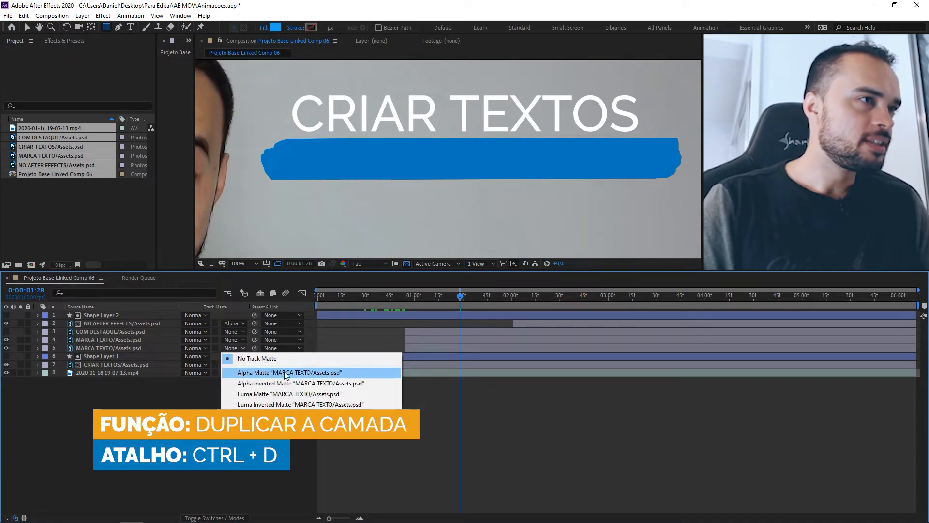
left_click(279, 372)
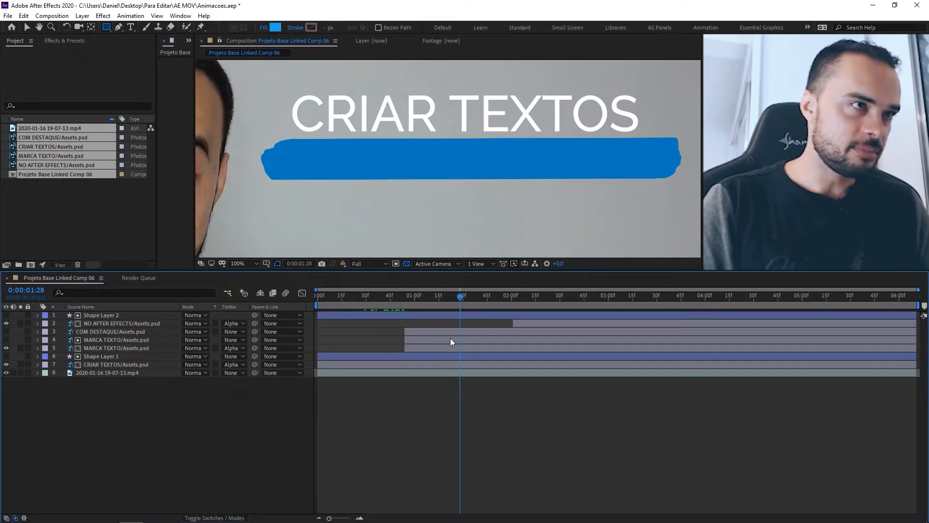
left_click(156, 340)
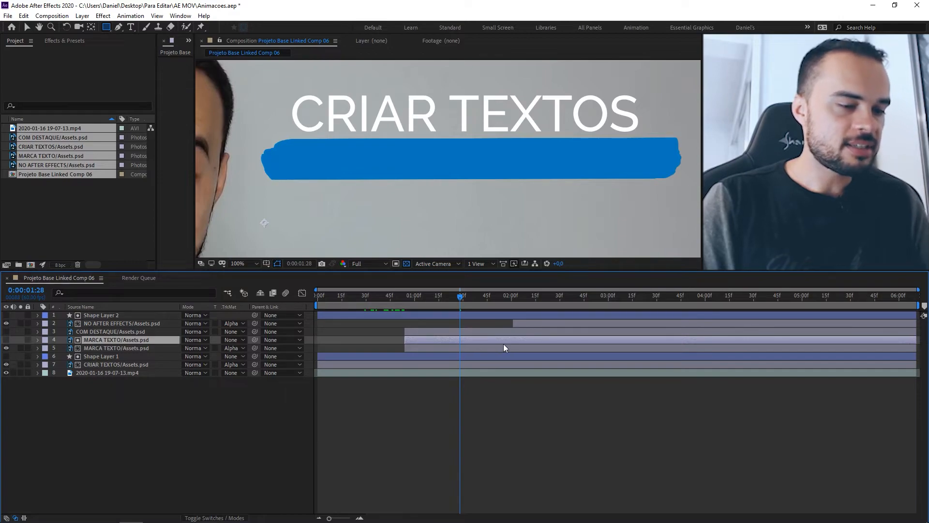
key("p")
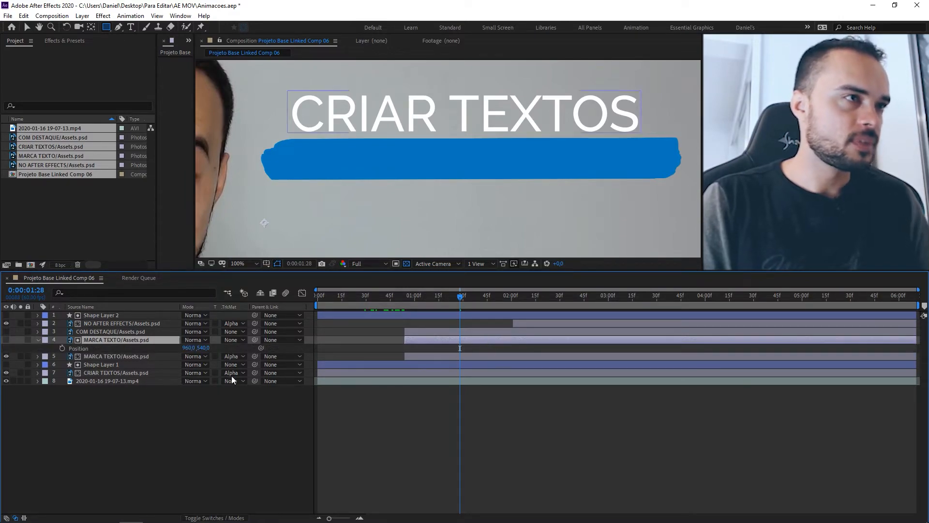
left_click(62, 348)
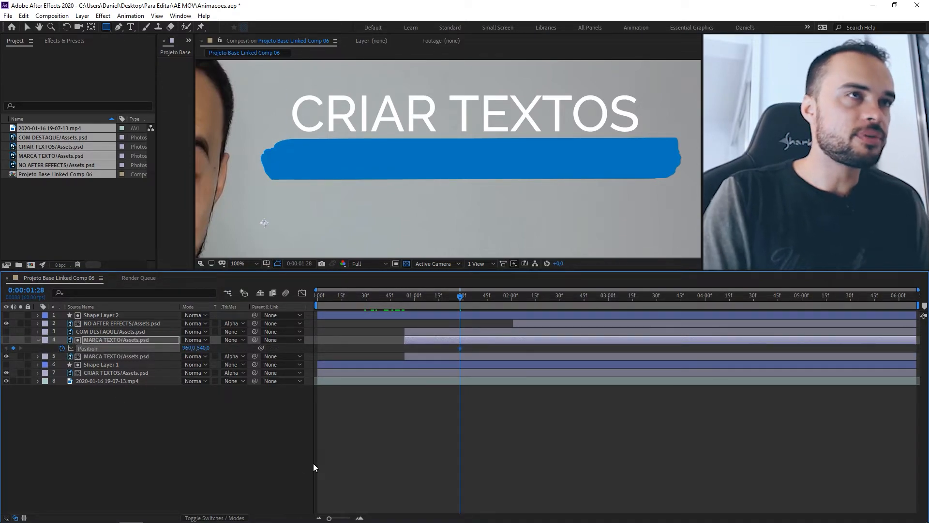
Set the upper MARCA TEXTO layer's Position X to 88 at 0:00:01:08 and scrub through the brush mark's wipe to 0:00:01:30.
key("shift+Page_Up")
key("shift+Page_Up")
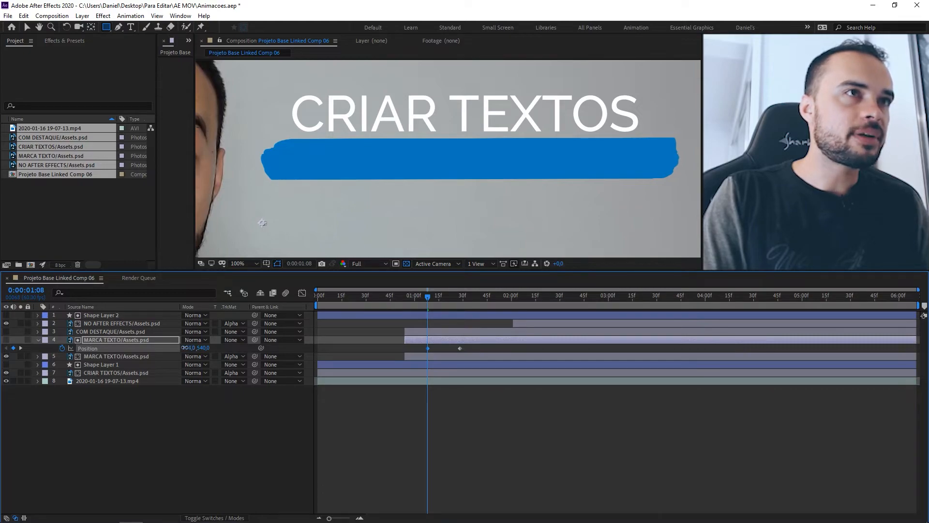
left_click_drag(177, 348, 51, 348)
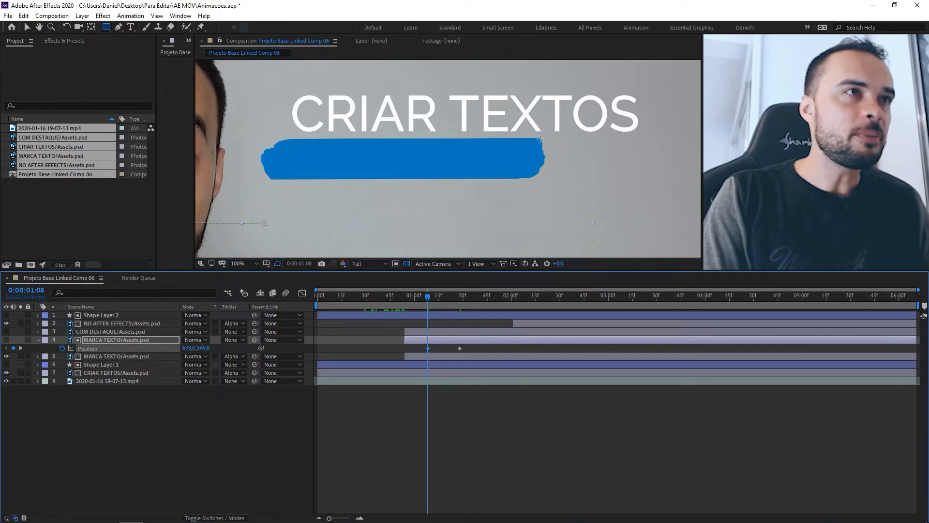
left_click_drag(184, 348, 70, 358)
left_click_drag(190, 350, 92, 347)
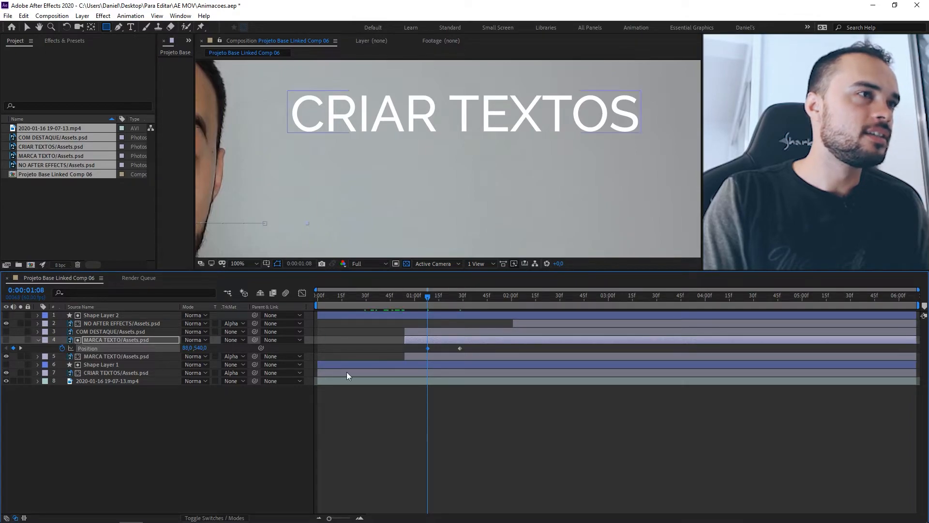
left_click_drag(424, 296, 446, 296)
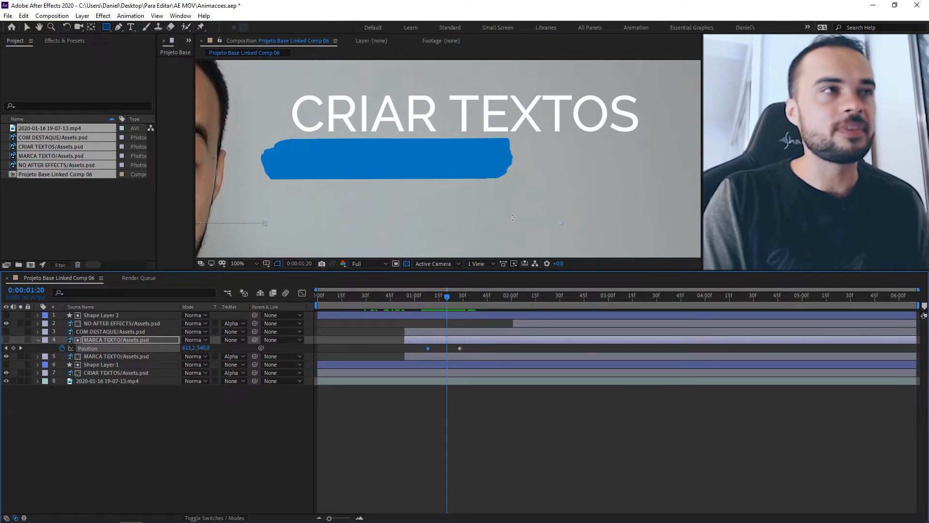
mouse_move(449, 295)
left_mouse_down()
mouse_move(417, 295)
mouse_move(464, 300)
left_mouse_up()
Reveal the title layers' keyframes and move the upper MARCA TEXTO layer's two Position keyframes to begin where COM DESTAQUE's Scale animation ends.
left_click(520, 372)
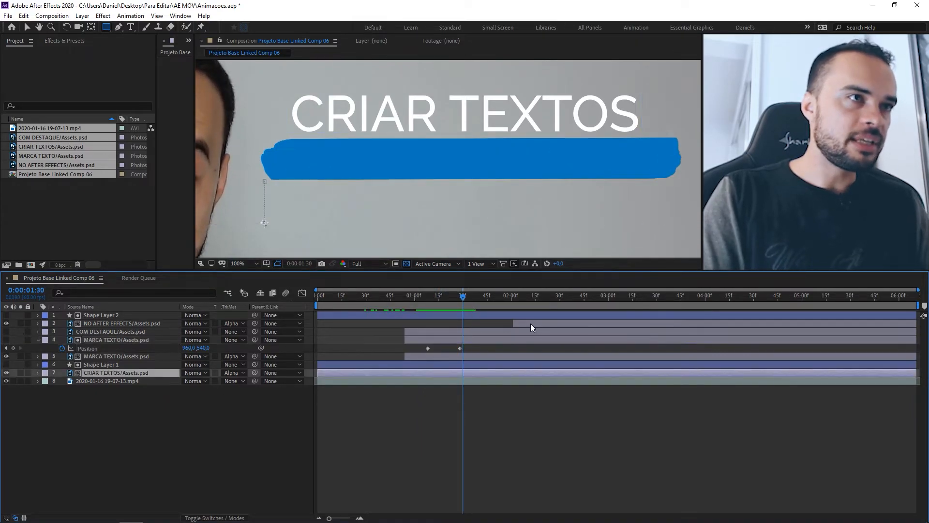
left_click(528, 315, "shift")
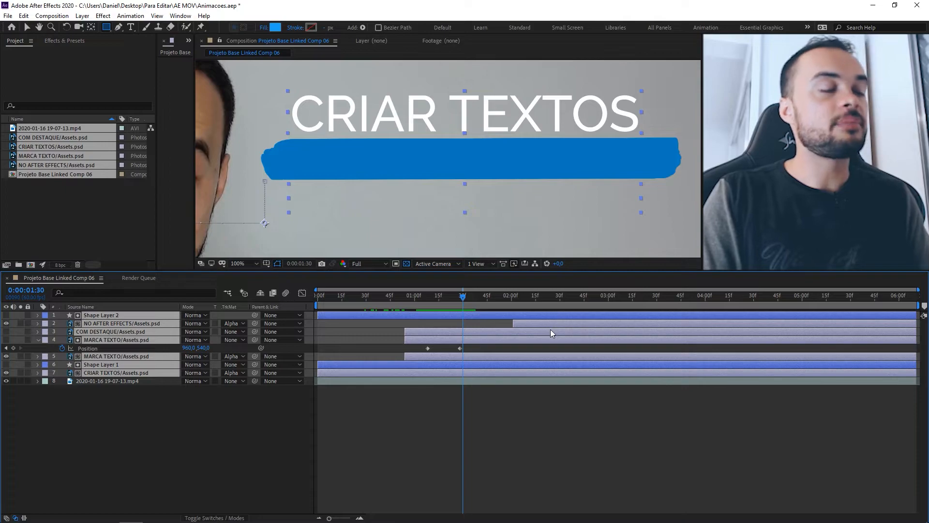
key("u")
left_click(489, 431)
mouse_move(477, 364)
left_mouse_down()
mouse_move(428, 368)
mouse_move(438, 364)
left_mouse_up()
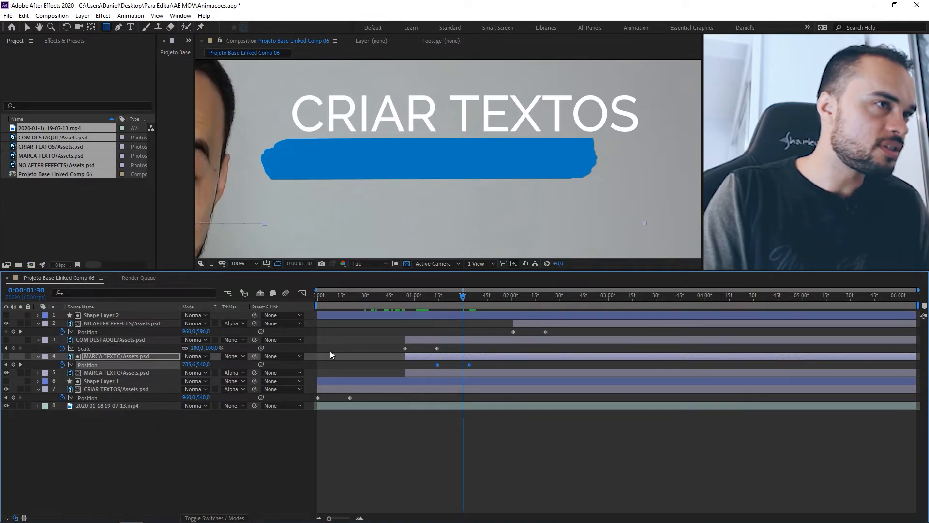
Make the COM DESTAQUE layer visible and scrub through its reveal with the brush mark, stopping at 0:00:01:18.
left_click(6, 340)
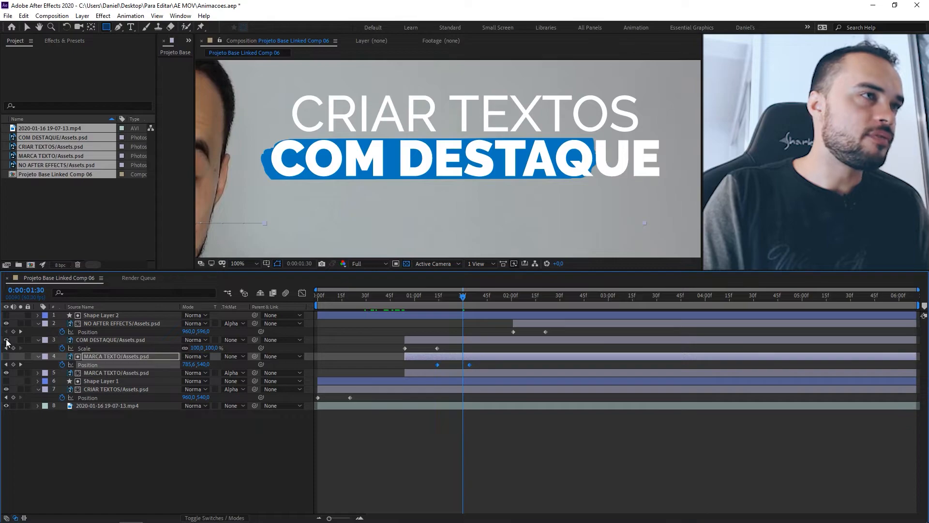
left_click(537, 437)
mouse_move(398, 293)
left_mouse_down()
mouse_move(406, 302)
mouse_move(487, 298)
mouse_move(443, 300)
left_mouse_up()
Delay the upper MARCA TEXTO layer's two Position keyframes by a few frames and scrub through the wipe to 0:00:01:55.
left_click_drag(480, 364, 427, 367)
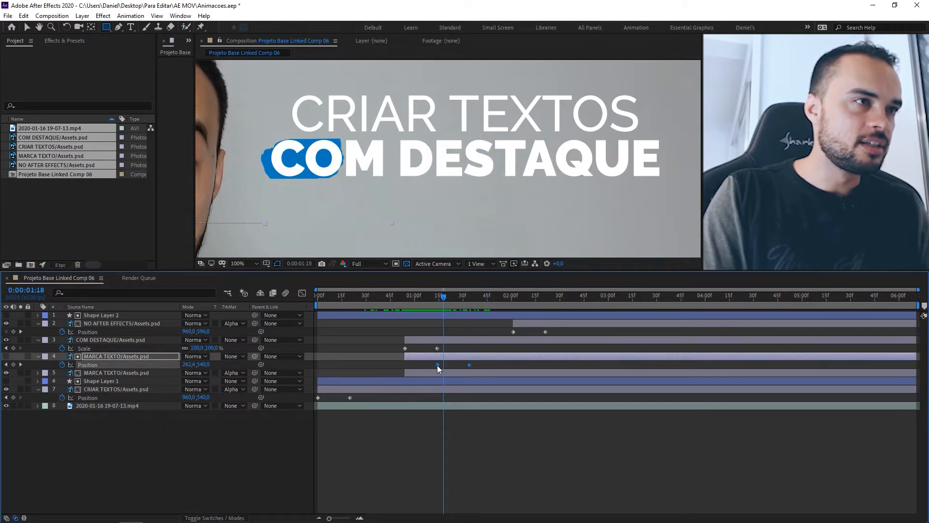
key("alt+Right")
key("alt+Right")
key("alt+Right")
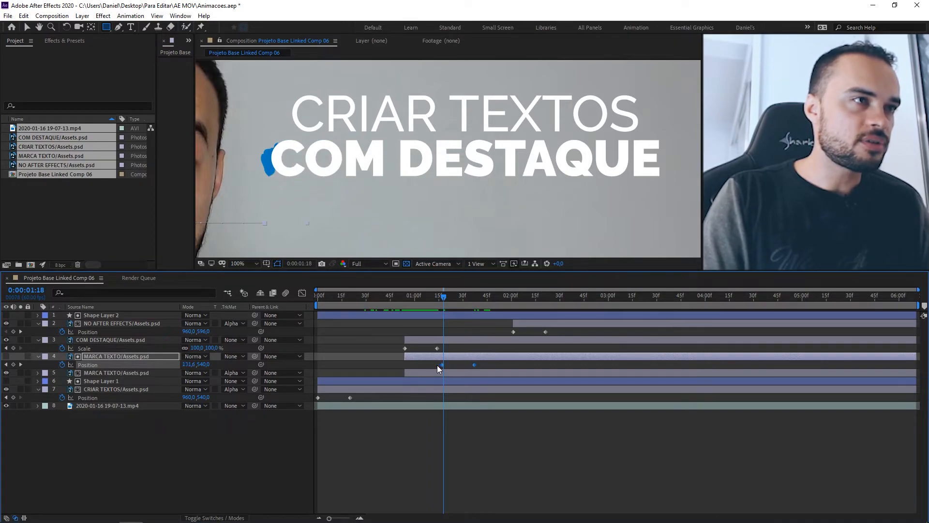
mouse_move(425, 296)
left_mouse_down()
mouse_move(406, 300)
mouse_move(577, 298)
mouse_move(473, 297)
mouse_move(493, 299)
left_mouse_up()
left_click(597, 448)
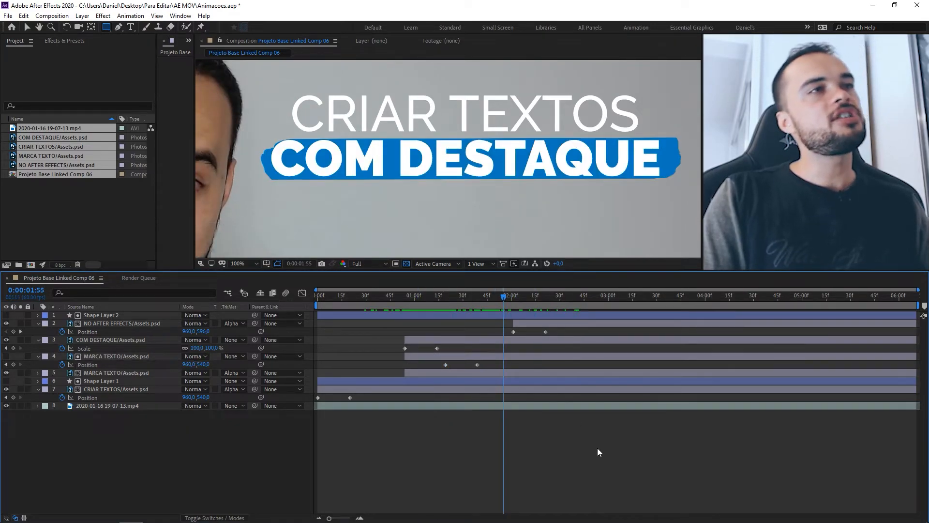
Switch to the Selection tool and preview the complete title animation from the start.
left_click(559, 295)
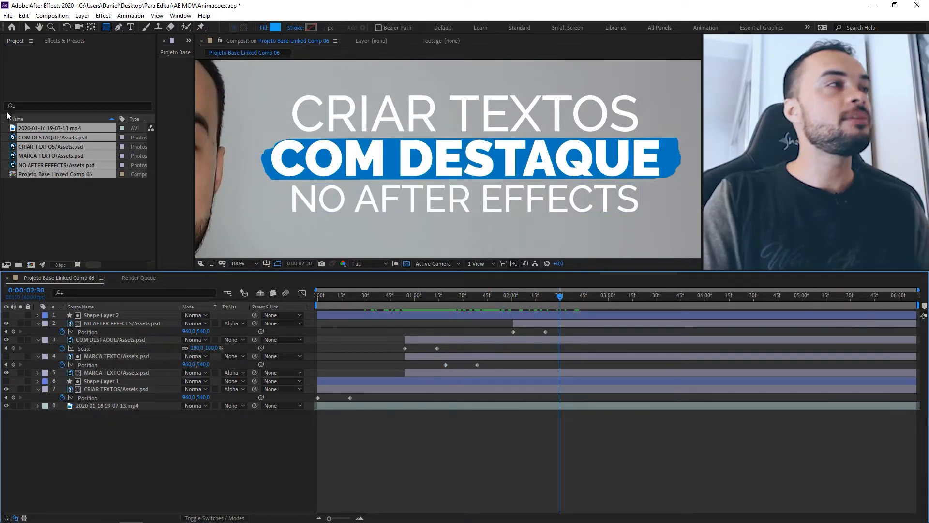
left_click(26, 27)
key("space")
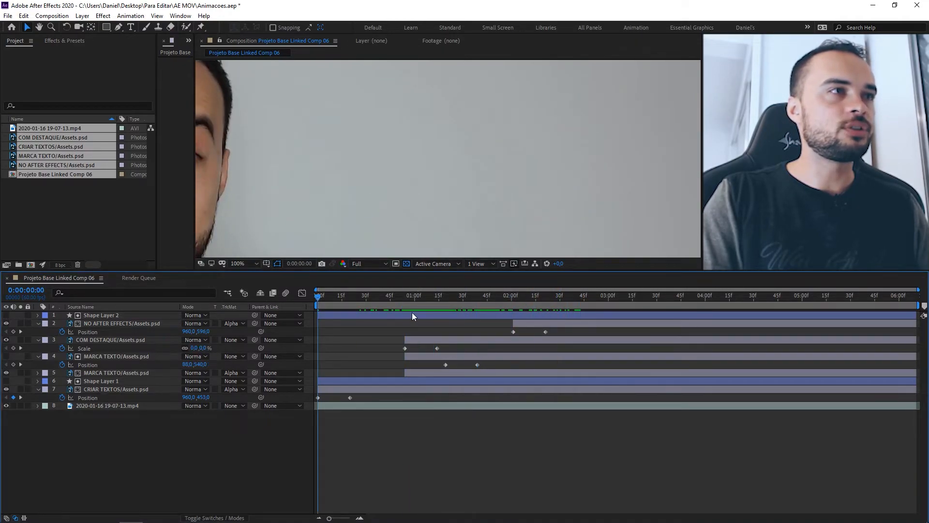
Try Easy Ease on all the title layers' Position and Scale keyframes and undo it.
left_click(558, 295)
left_click_drag(547, 335, 312, 407)
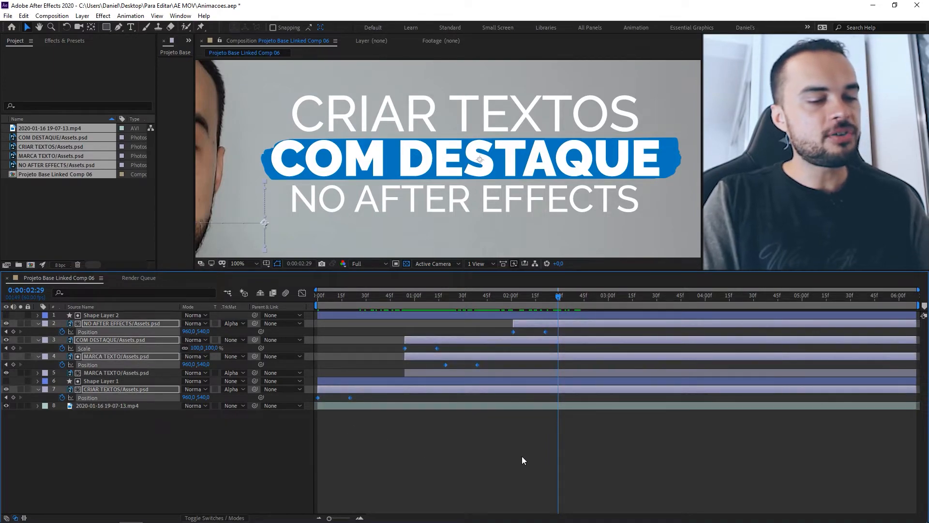
key("F9")
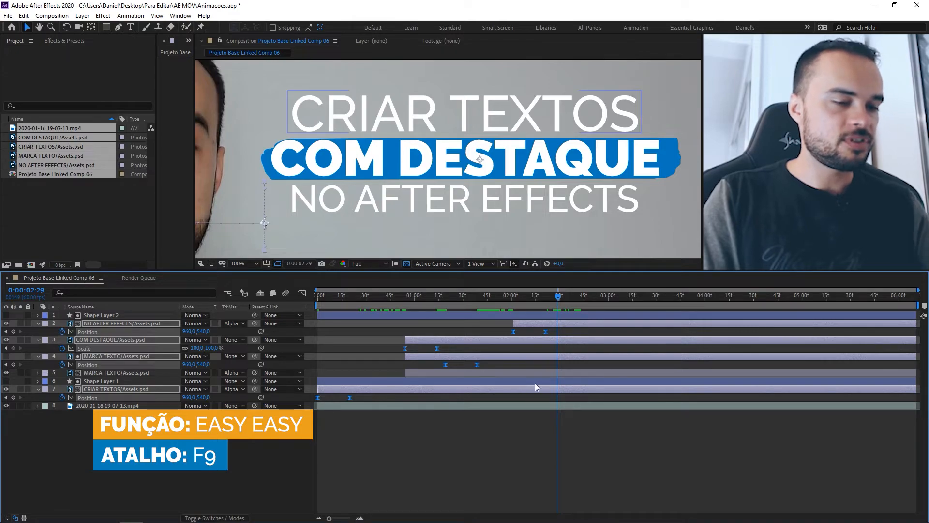
key("ctrl+z")
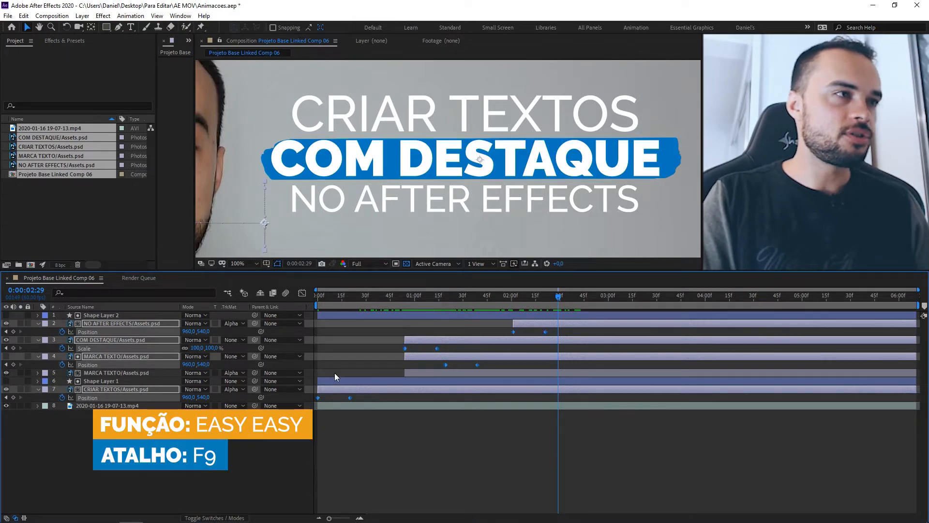
Examine the speed graph of the CRIAR TEXTOS layer's Position keyframes while scrubbing through its motion to 0:00:00:19.
left_click(358, 295)
left_click_drag(369, 362, 302, 410)
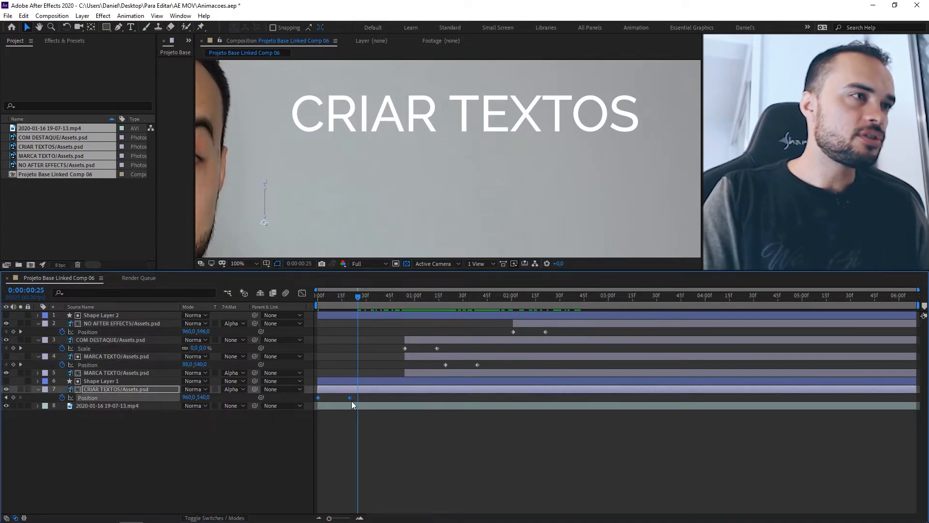
left_click(302, 293)
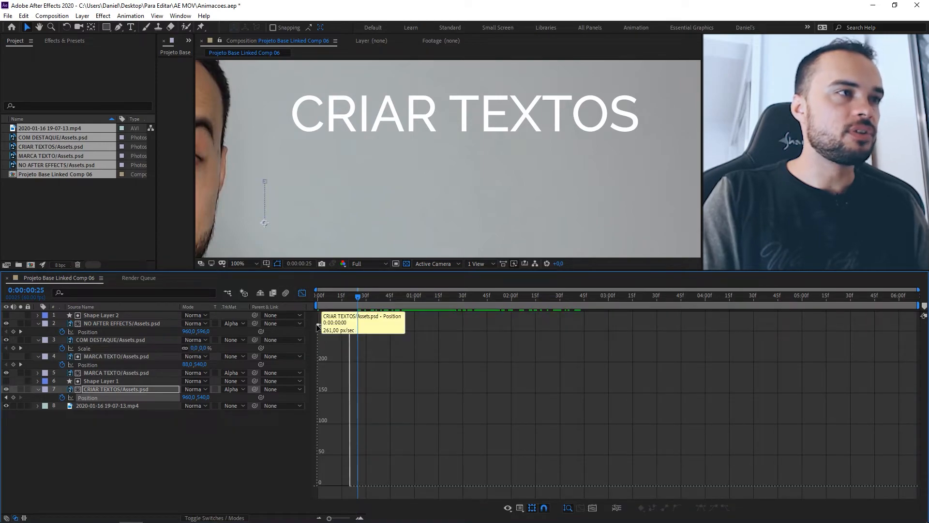
mouse_move(332, 297)
left_mouse_down()
mouse_move(316, 295)
mouse_move(356, 298)
mouse_move(306, 301)
mouse_move(347, 298)
left_mouse_up()
key("shift+F3")
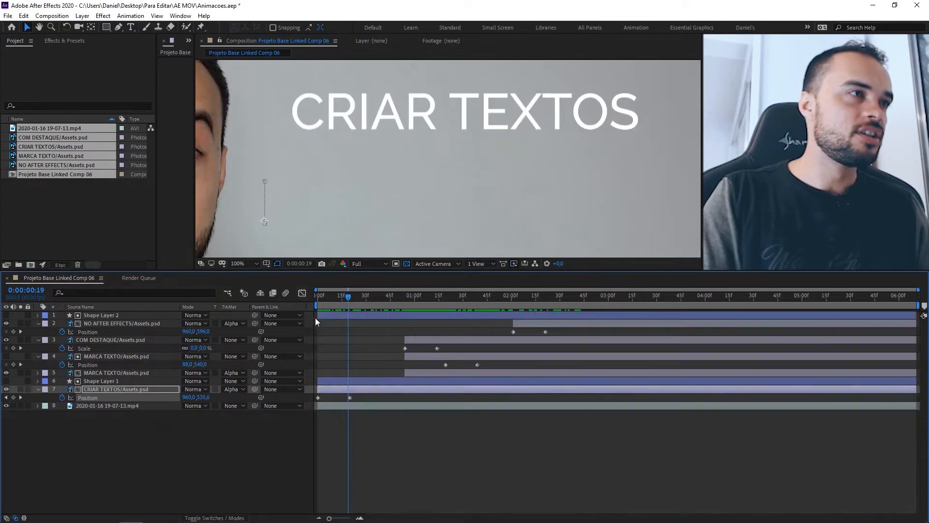
Apply Easy Ease to all the Position and Scale keyframes of the title and brush mark layers.
left_click_drag(580, 327, 311, 399)
right_click(350, 399)
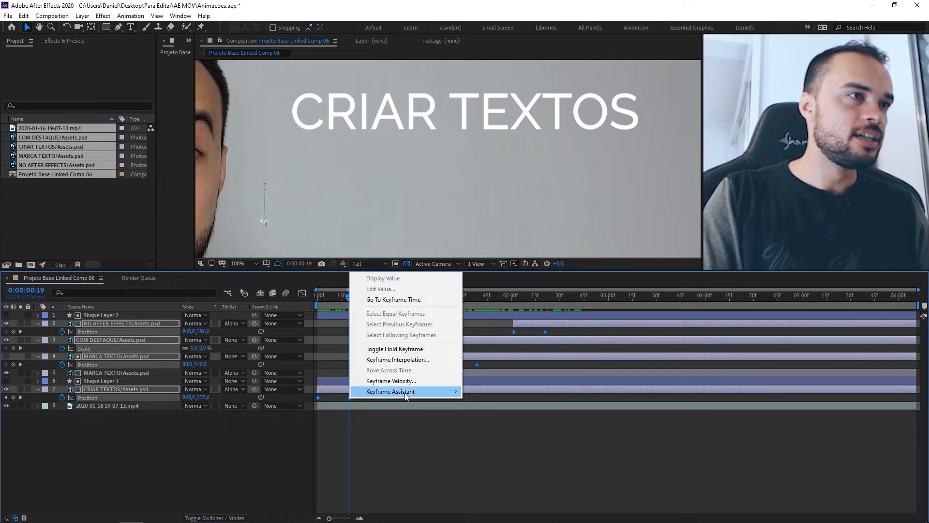
mouse_move(404, 391)
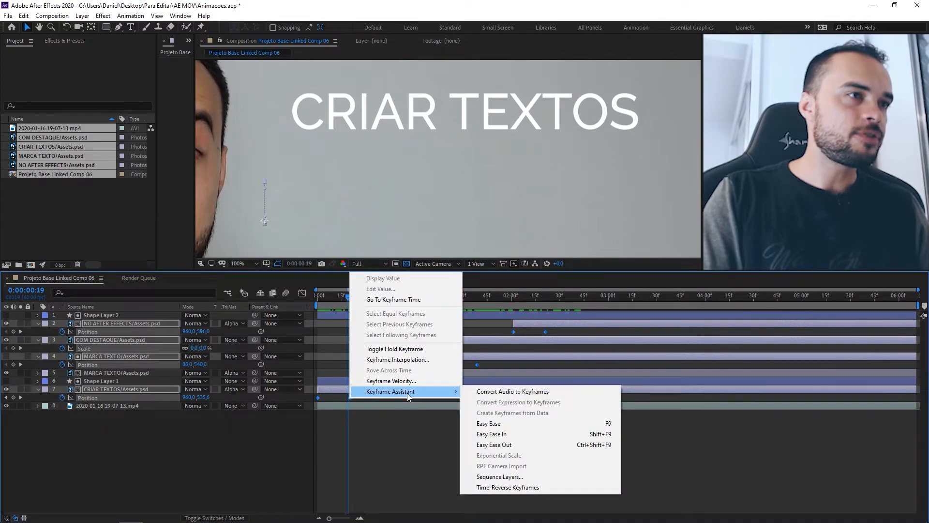
left_click(498, 425)
Examine the eased speed curves in the Graph Editor, scrub through the first line's motion, and return to the keyframe view at 0:00:01:41.
key("shift+F3")
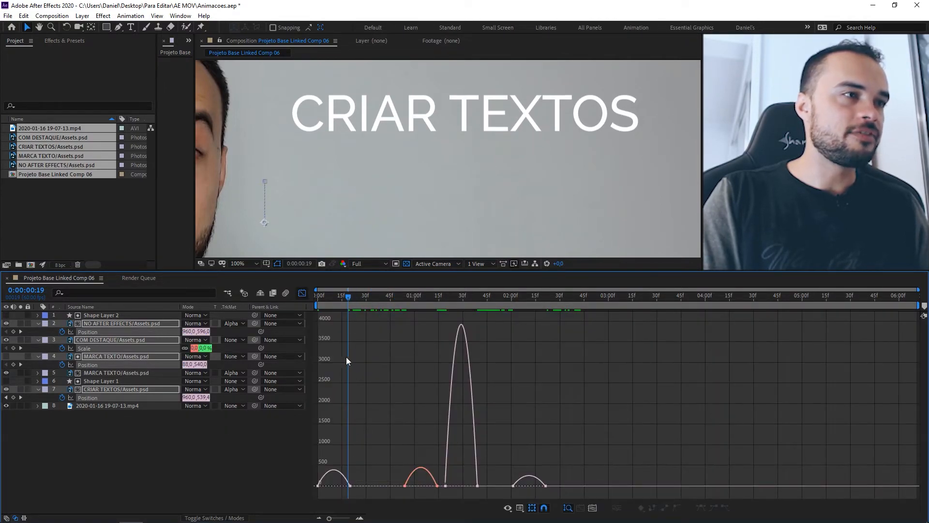
left_click_drag(347, 295, 330, 310)
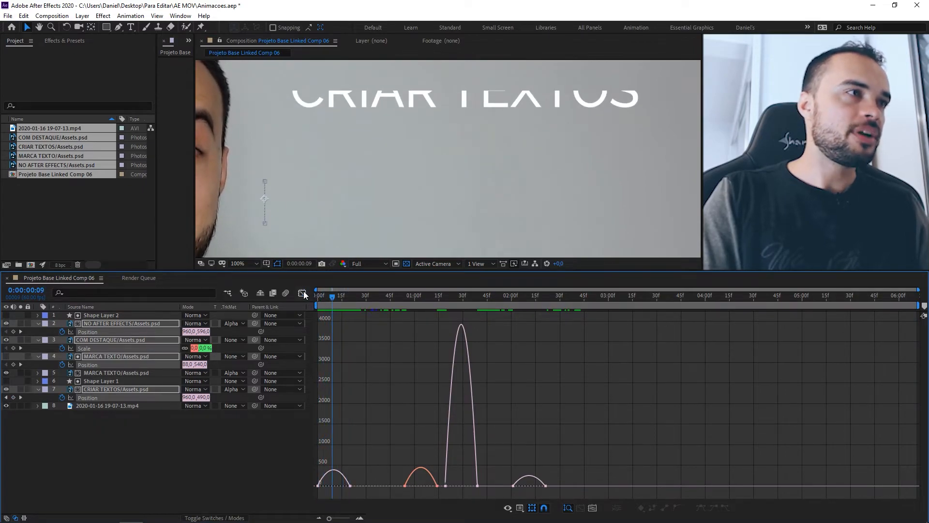
left_click(303, 292)
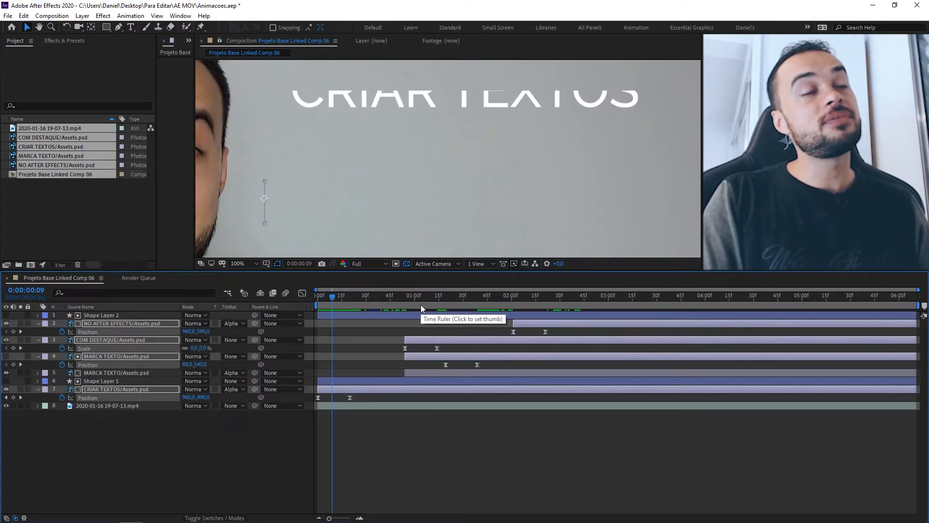
left_click(481, 300)
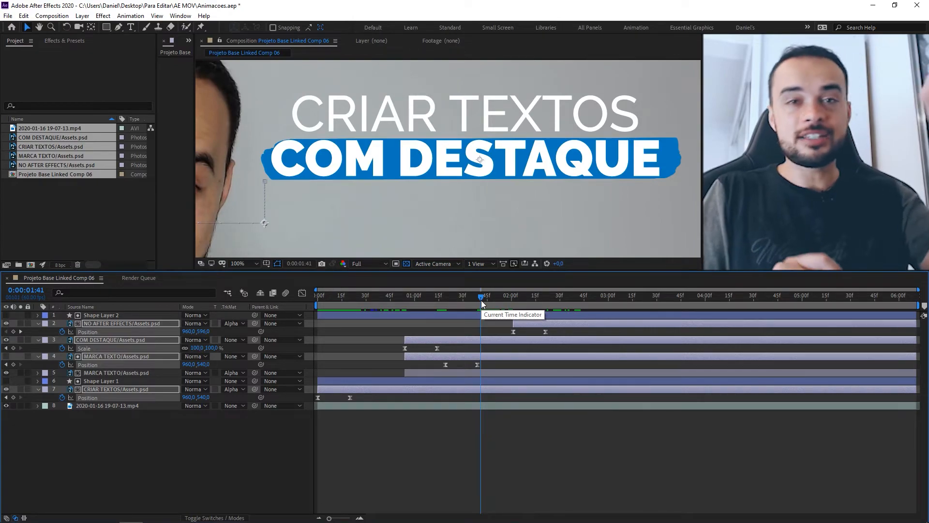
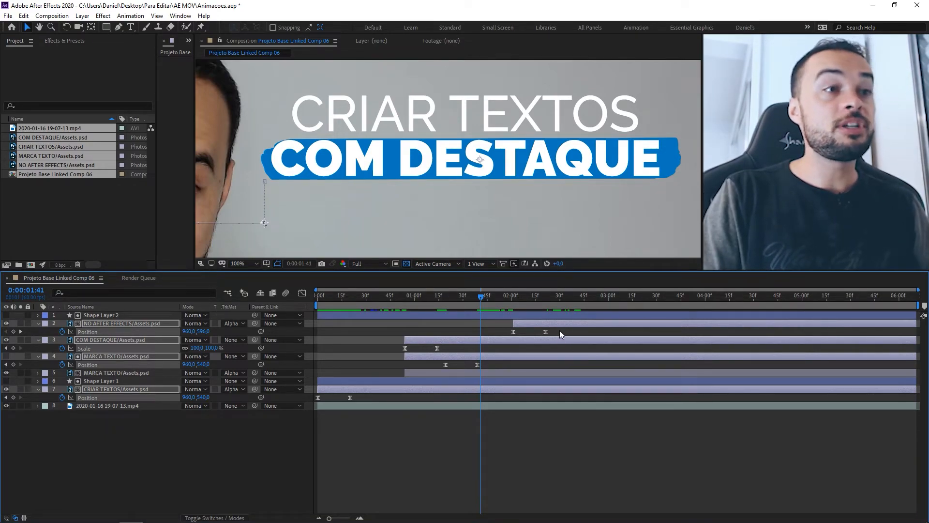
Reshape the speed curves of all the title and brush mark keyframes to start fast and slow down gradually, and return to 0:00:00:00.
left_click_drag(561, 329, 308, 400)
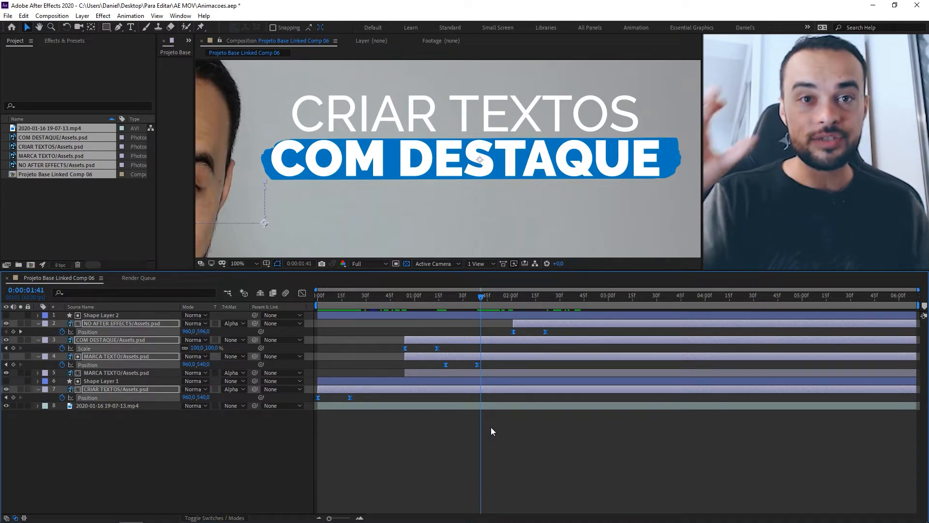
left_click_drag(565, 329, 308, 401)
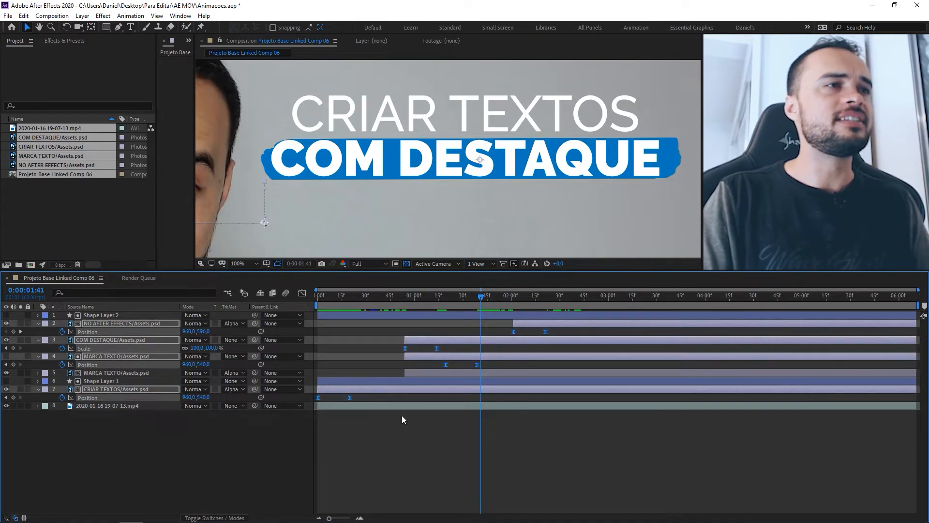
left_click(302, 293)
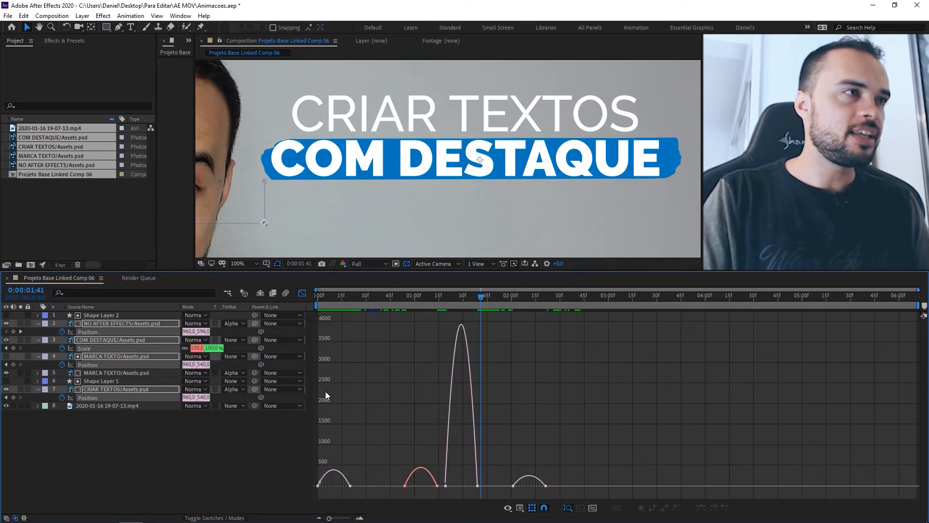
left_click_drag(501, 493, 333, 482)
left_click(315, 297)
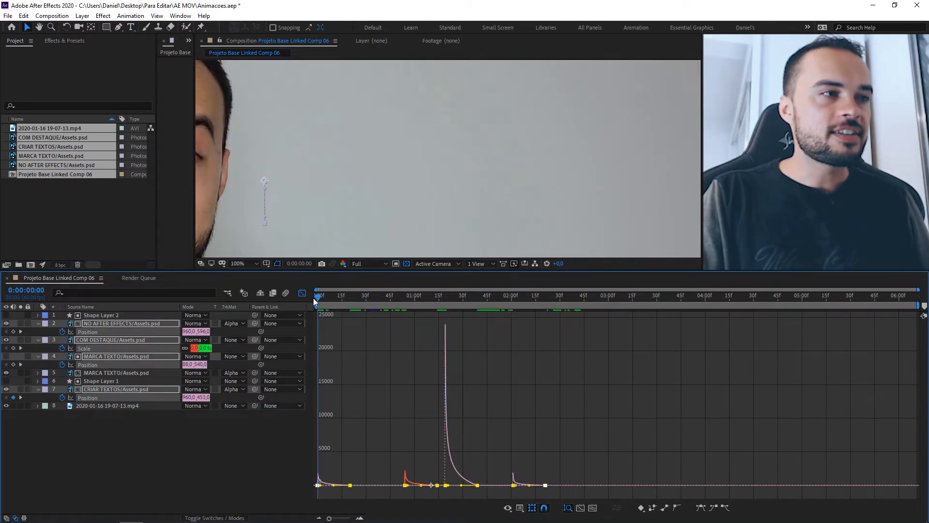
Reset the MARCA TEXTO brush mark's Position speed curve to Easy Ease, scrub through its motion, and return to the keyframe view.
left_click_drag(313, 297, 482, 315)
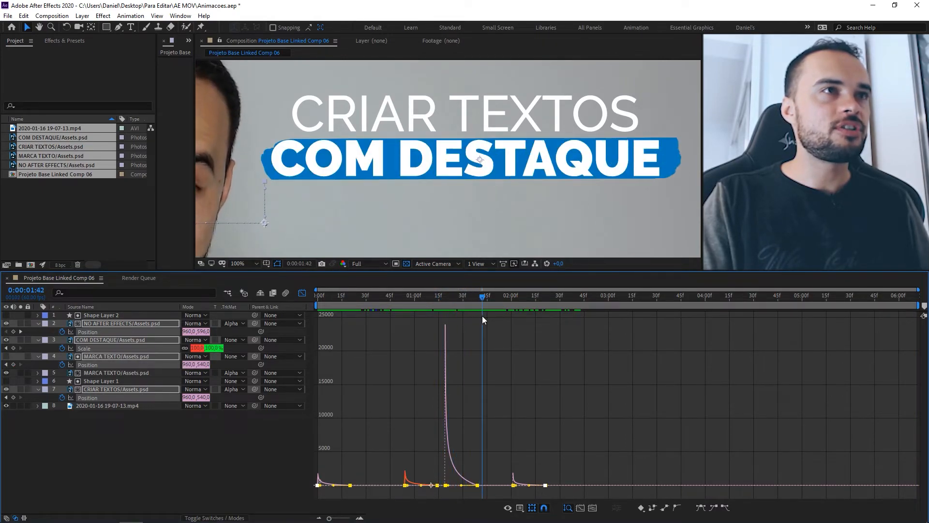
left_click_drag(489, 492, 442, 479)
key("F9")
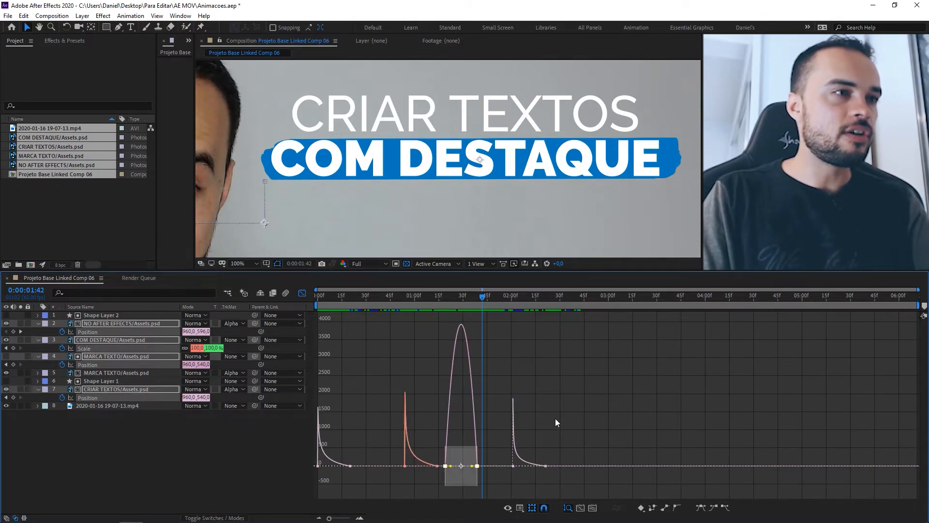
left_click_drag(446, 298, 553, 314)
key("shift+F3")
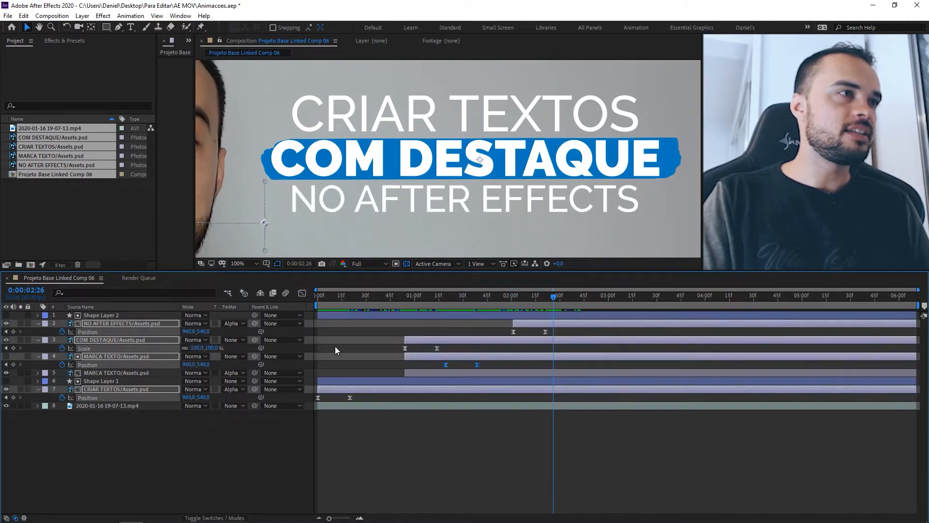
left_click(384, 456)
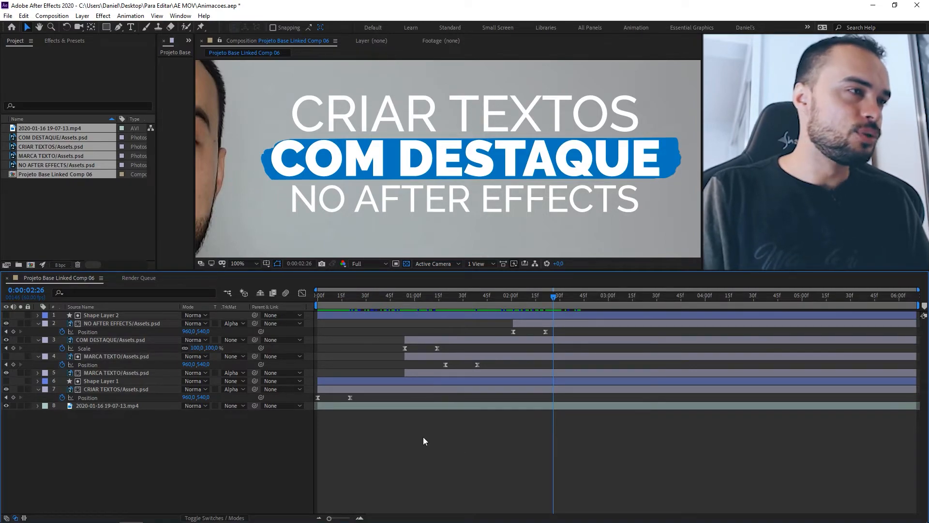
Enable motion blur for the composition and for all title, brush mark and shape layers, leaving out the background video.
left_click(203, 518)
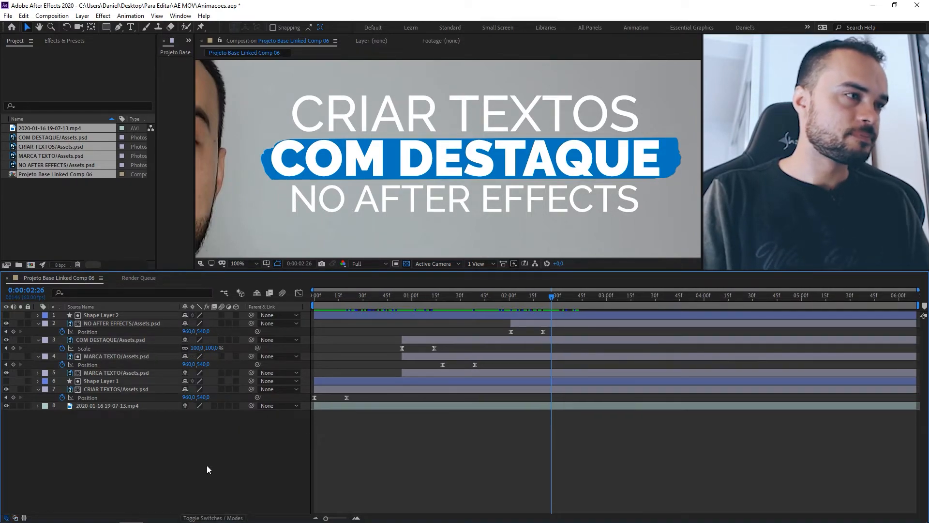
left_click(222, 315)
left_click(224, 436)
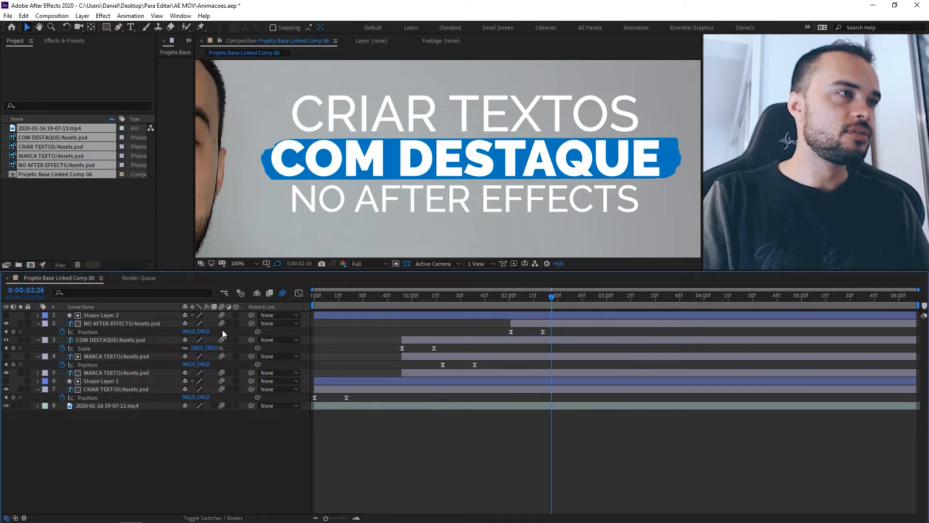
Examine the motion blur on the three title lines by scrubbing, preview the animation from 0:00:00:00, and check the brush mark's reveal.
left_click(512, 297)
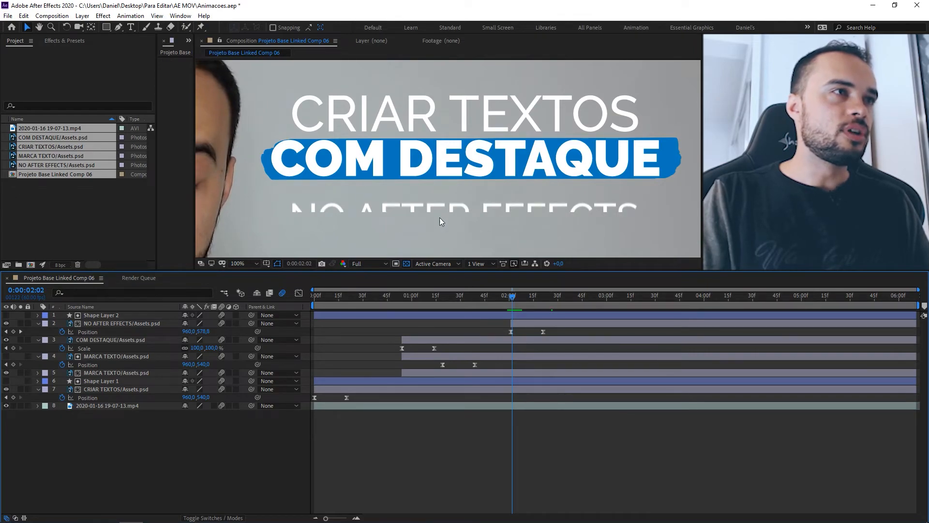
left_click_drag(410, 300, 406, 301)
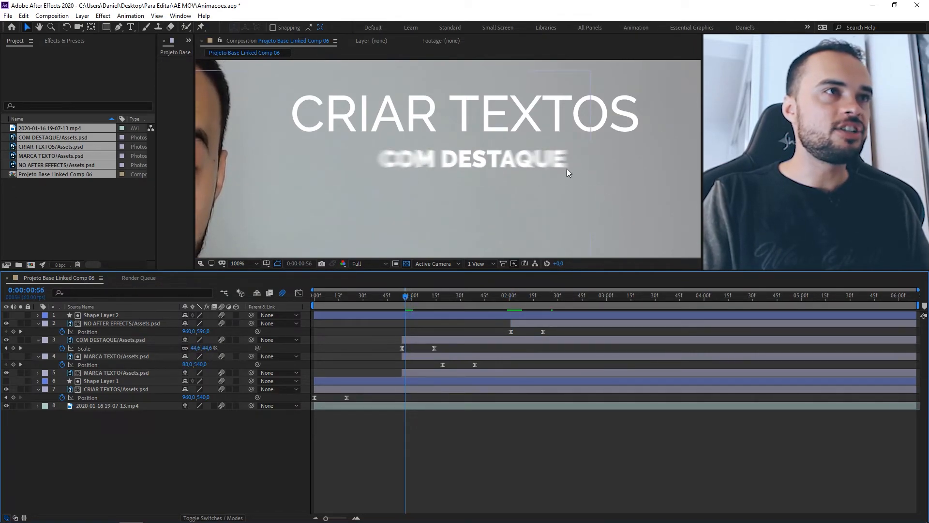
left_click_drag(406, 295, 274, 289)
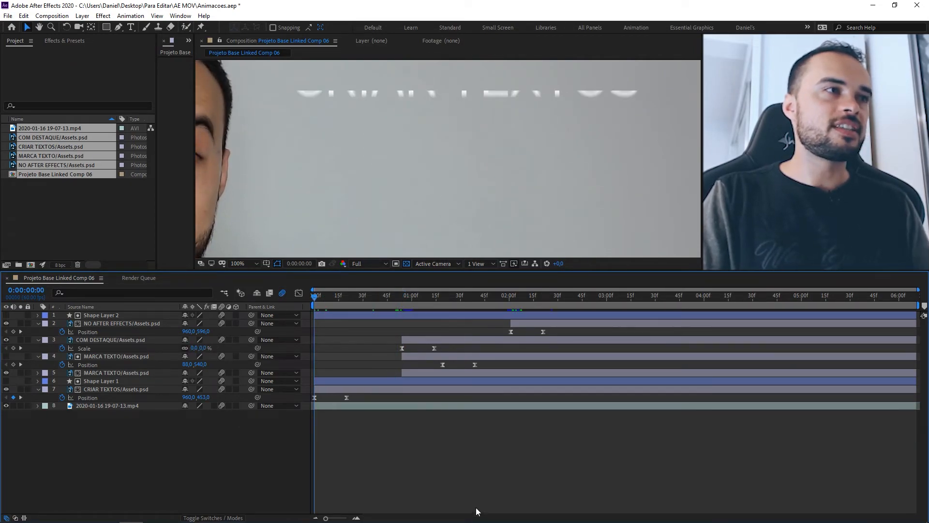
key("space")
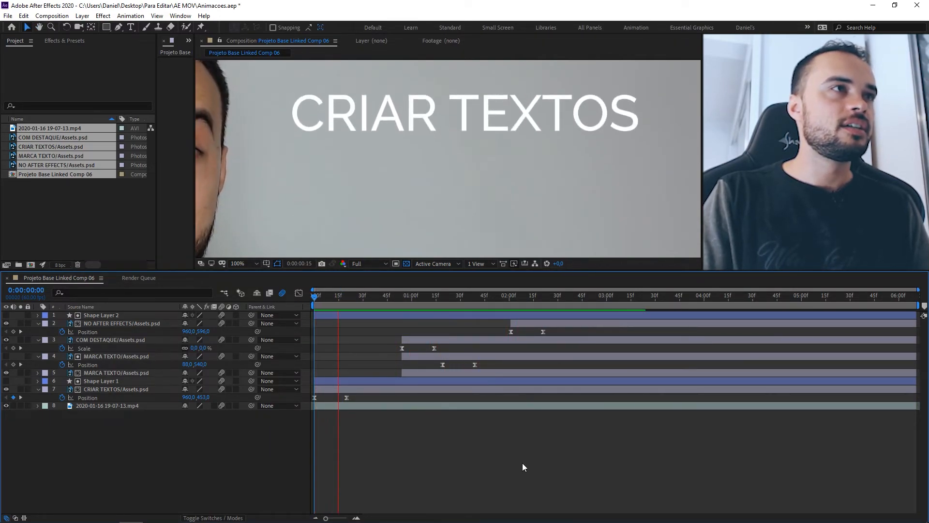
left_click(430, 295)
left_click_drag(438, 294, 470, 288)
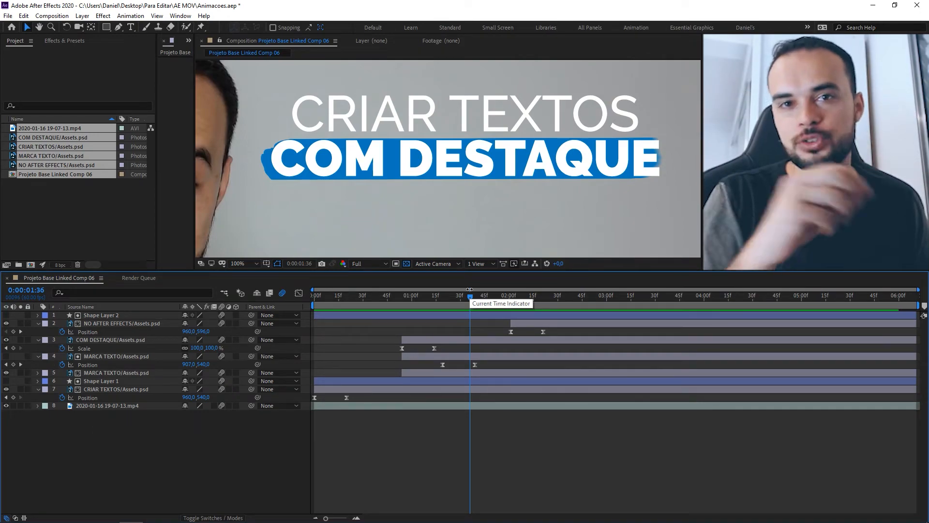
left_click(347, 397)
left_click_drag(442, 332, 430, 352)
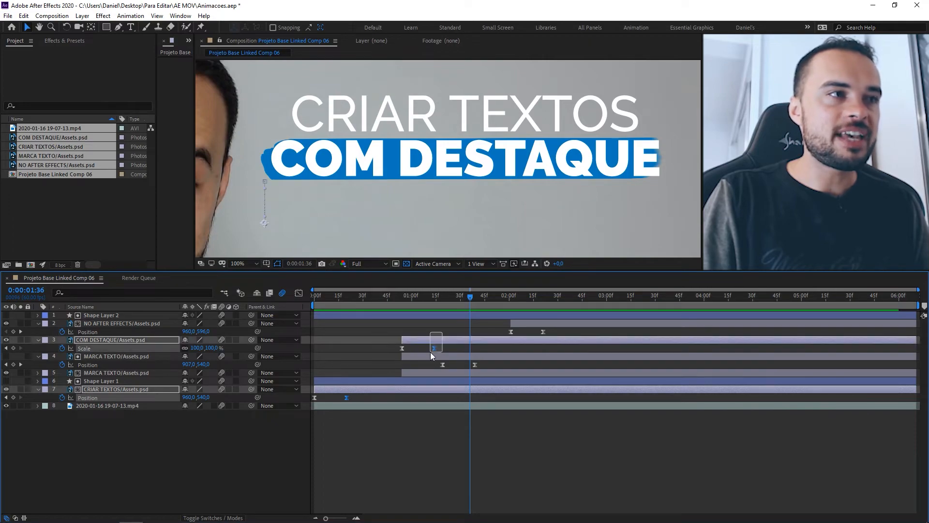
left_click_drag(486, 349, 467, 370)
left_click_drag(553, 321, 537, 337)
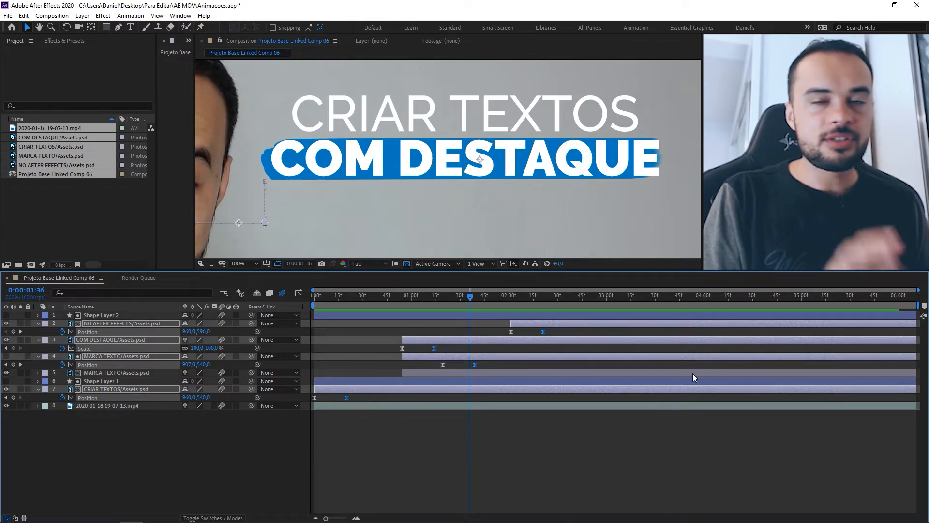
left_click(618, 298)
key("Page_Up")
left_click(667, 437)
Try a Position keyframe on the NO AFTER EFFECTS layer at 0:00:03:04, delete it, and go to 0:00:02:33.
mouse_move(616, 297)
left_mouse_down()
mouse_move(603, 297)
mouse_move(612, 297)
left_mouse_up()
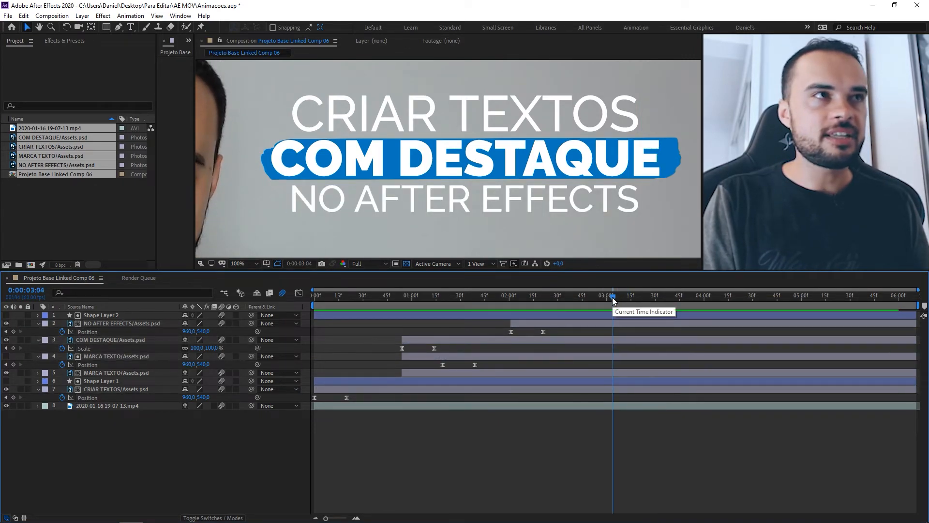
left_click(589, 323)
key("Right")
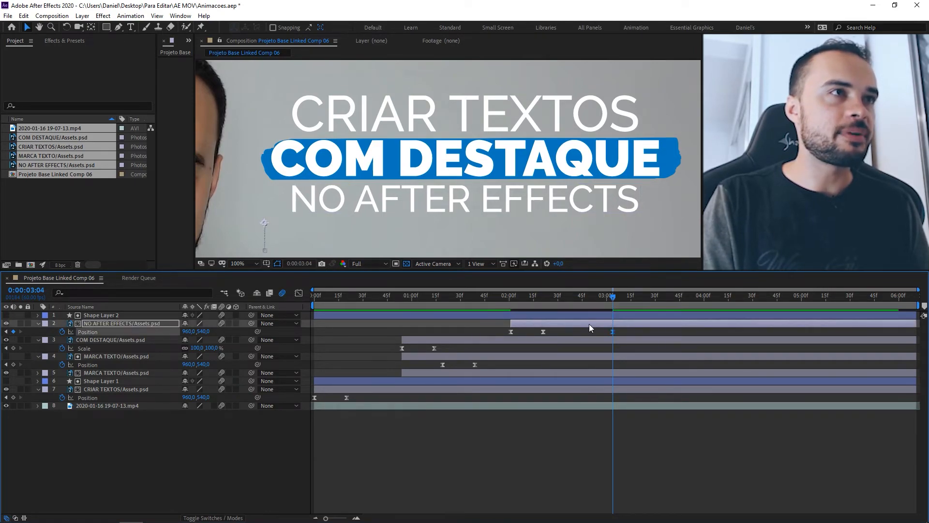
key("Left")
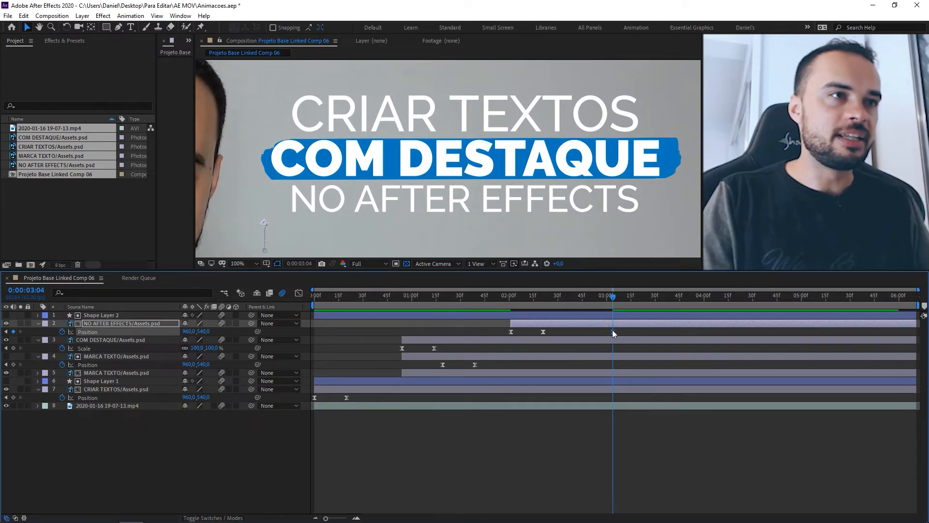
key("Delete")
left_click(562, 296)
left_click(617, 430)
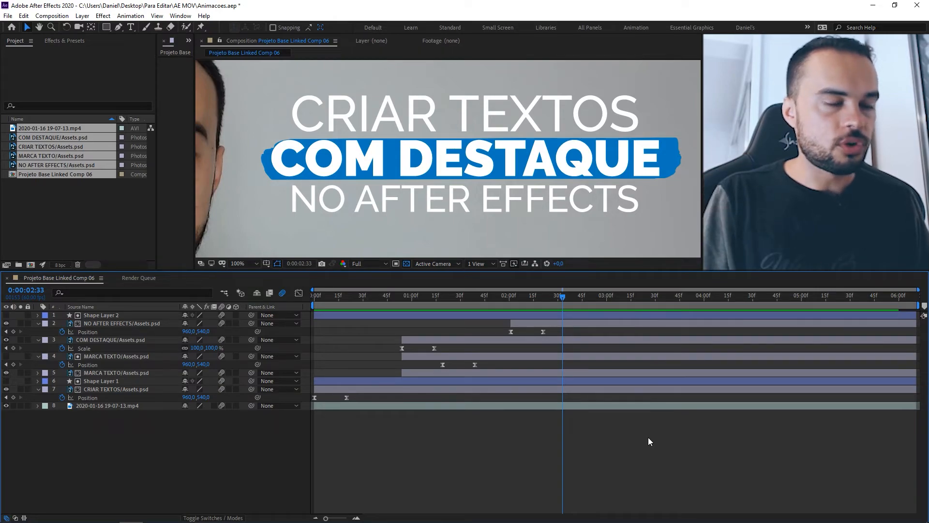
Step the current time forward and back in small frame increments, and move it on to 0:00:03:04.
key("Page_Down")
key("Page_Down")
key("Page_Down")
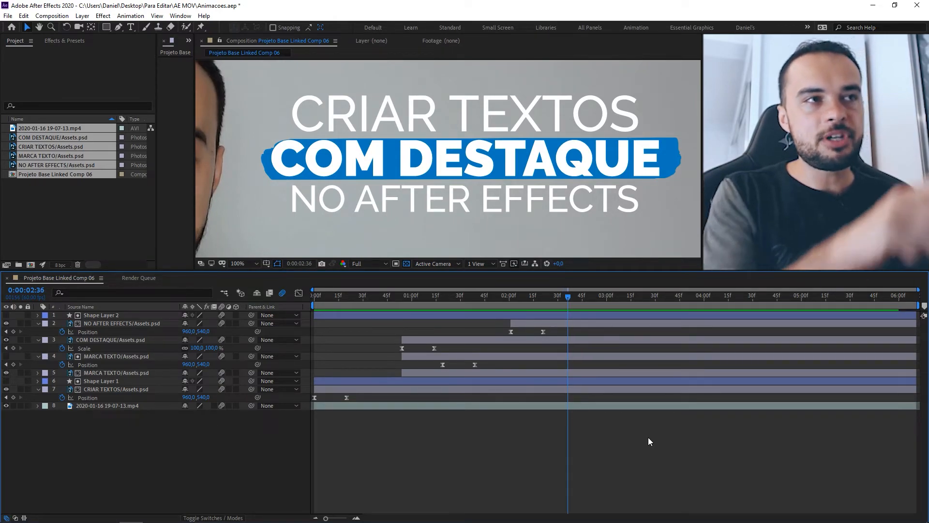
key("Page_Down")
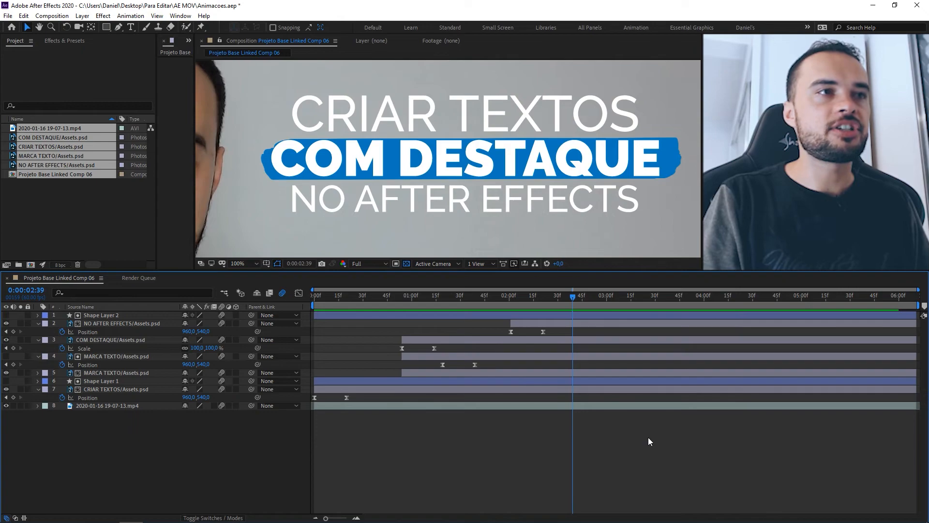
key("Page_Up")
key("Page_Up")
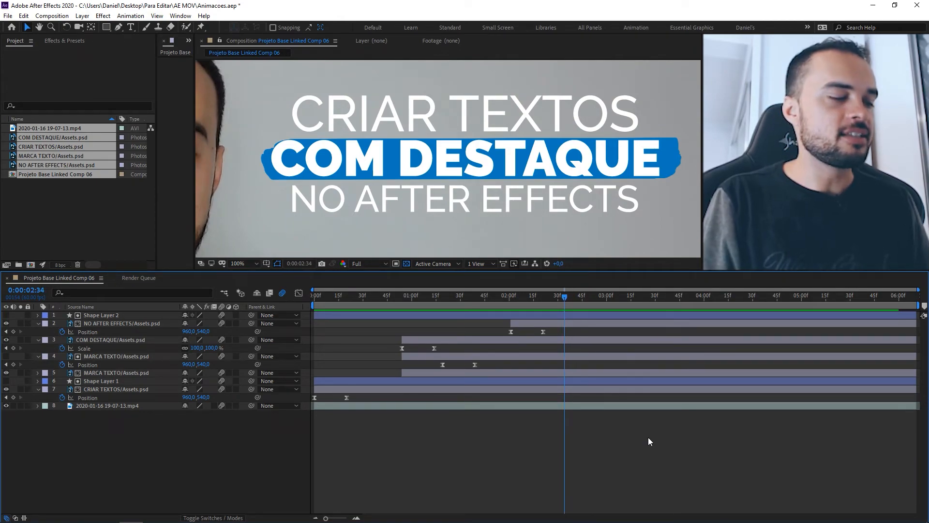
key("space")
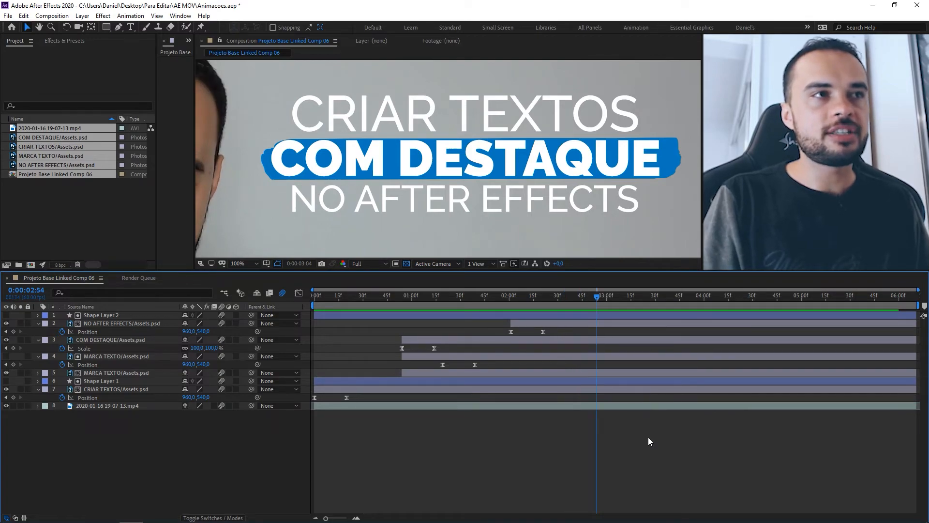
Move the end keyframes of the three title lines and the MARCA TEXTO brush mark 20 frames later.
left_click(544, 331)
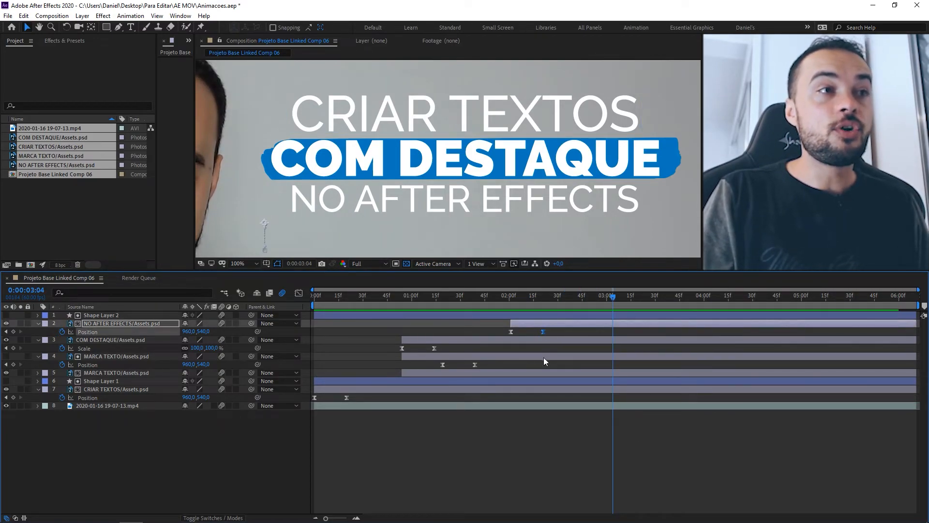
left_click_drag(443, 347, 432, 350)
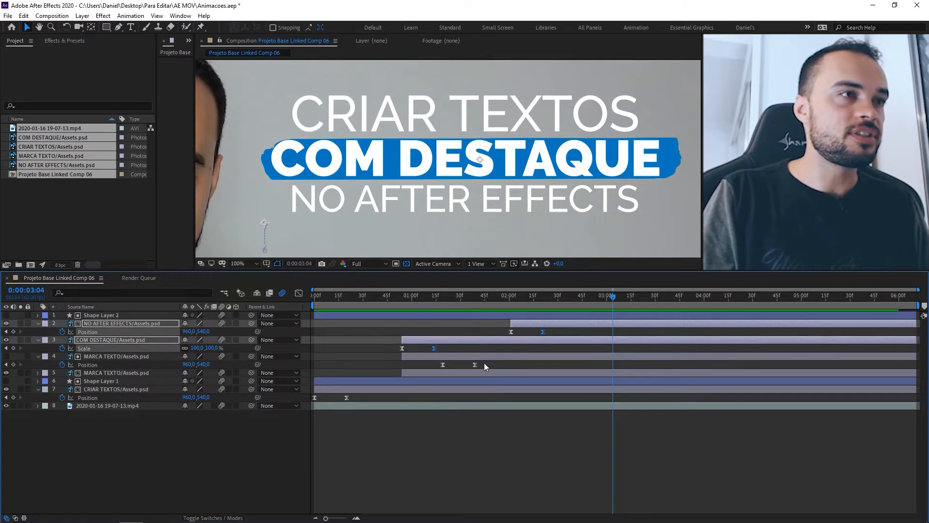
left_click_drag(483, 364, 471, 367)
left_click_drag(356, 397, 342, 400)
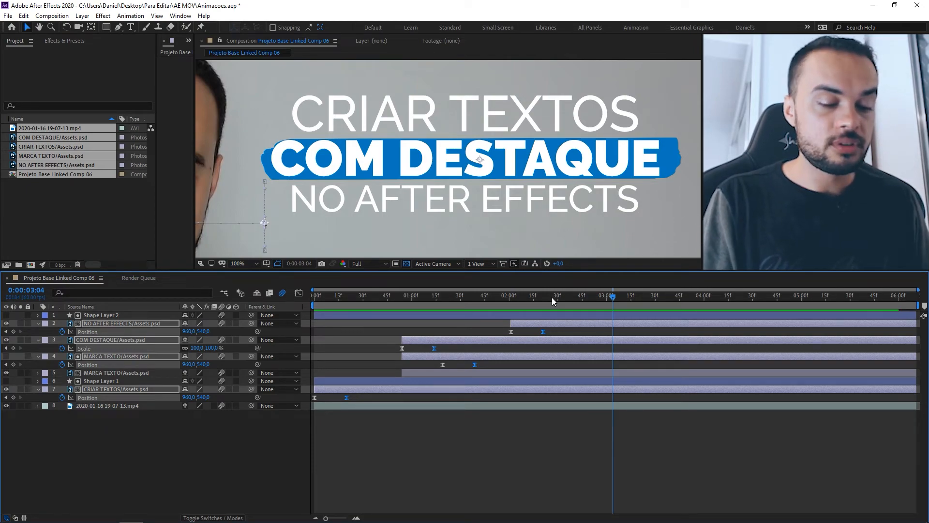
key("alt+shift+Right")
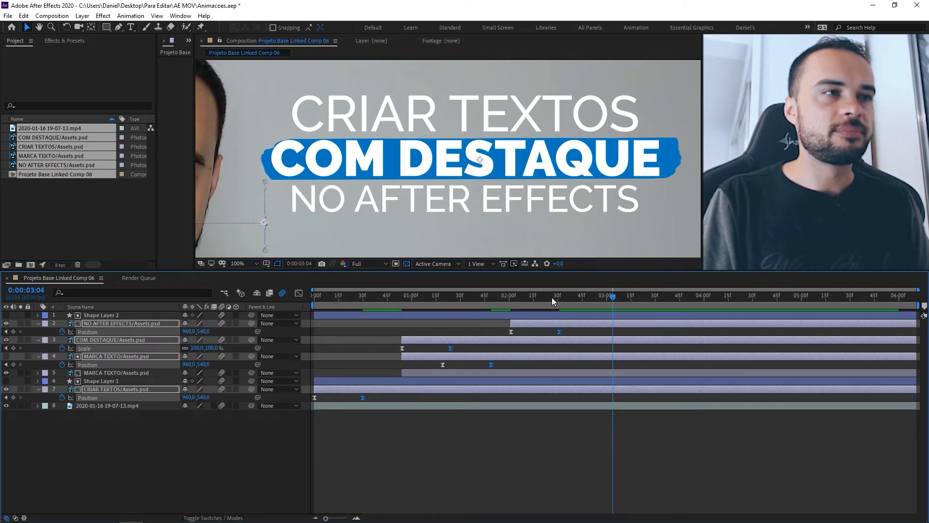
key("alt+shift+Right")
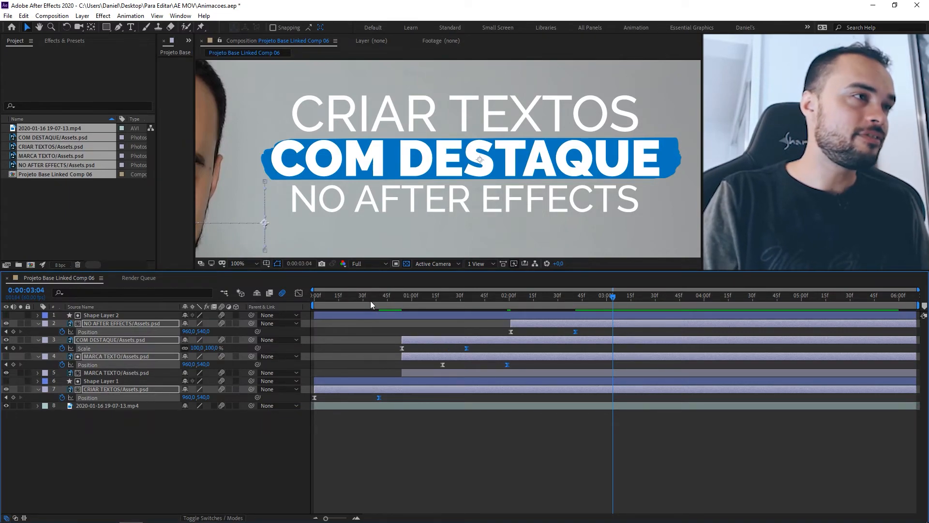
Preview the slowed-down title animation from 0:00:00:00 several times to check its pacing.
key("Home")
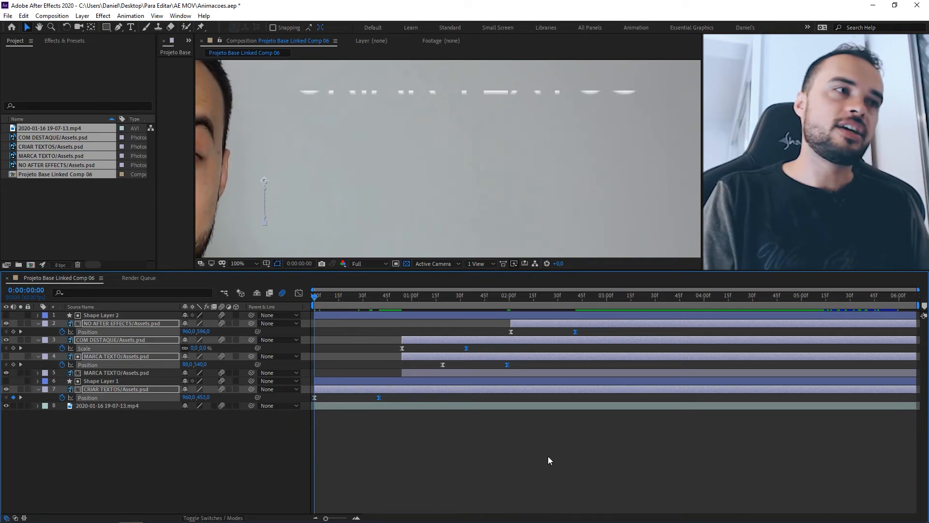
left_click(538, 454)
key("space")
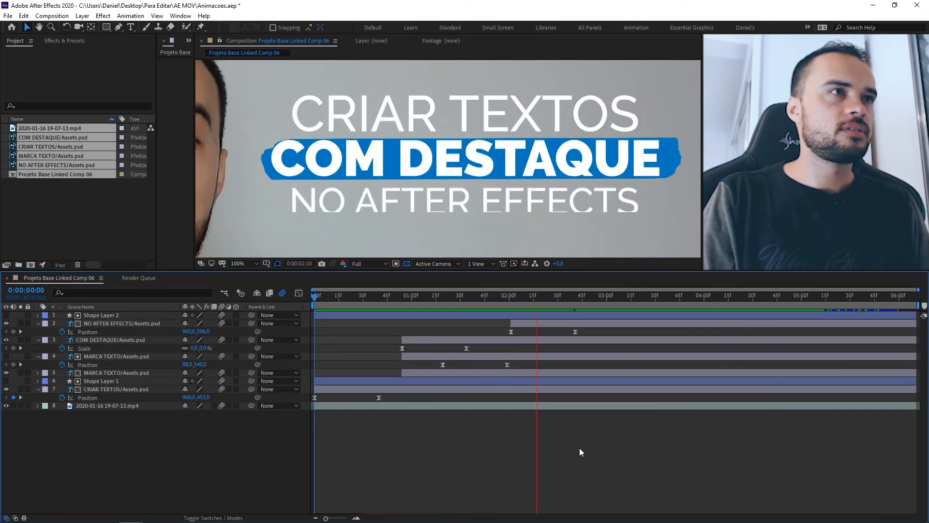
key("space")
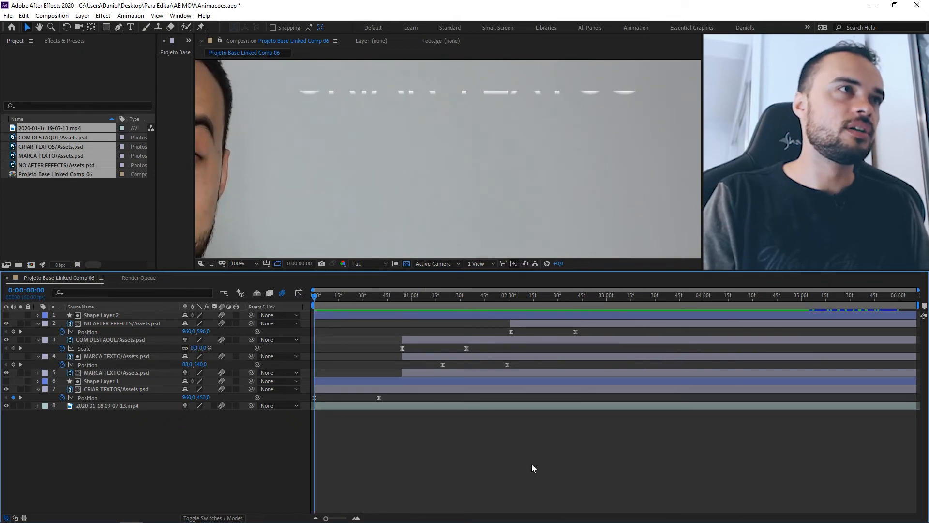
key("space")
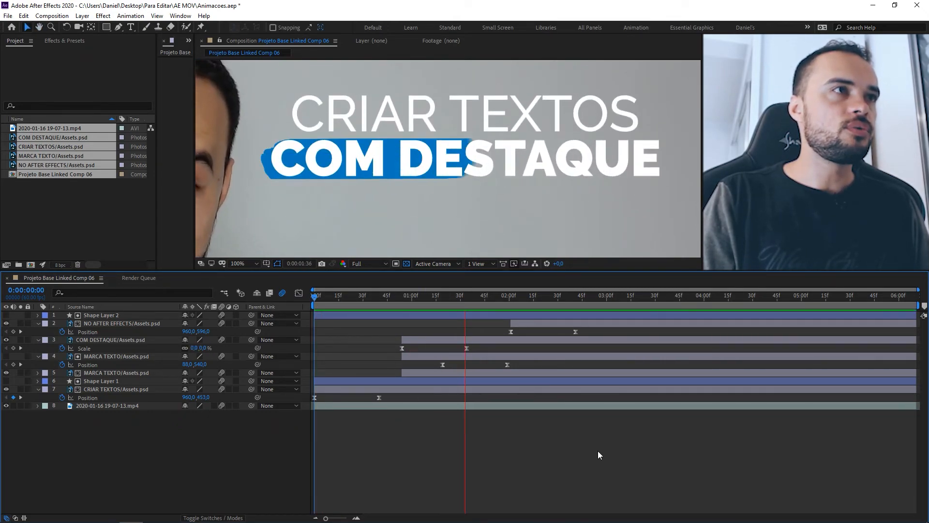
key("space")
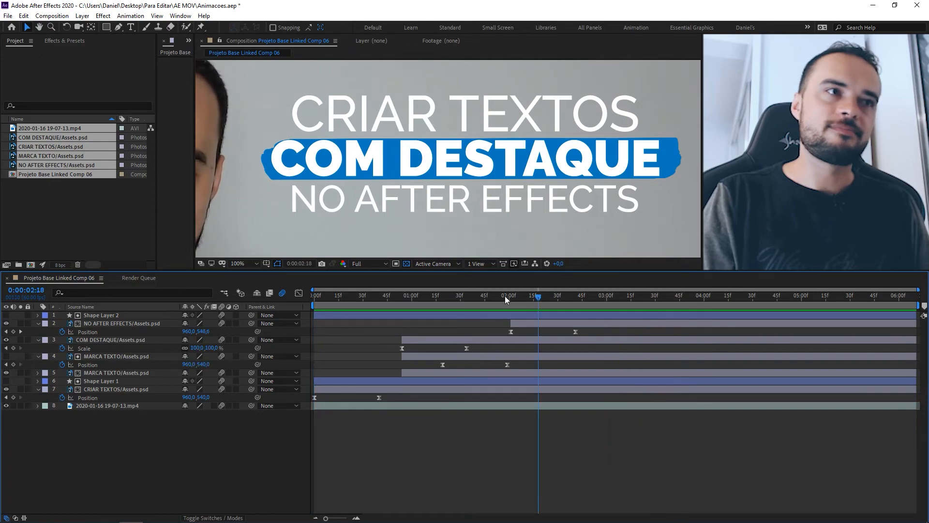
key("space")
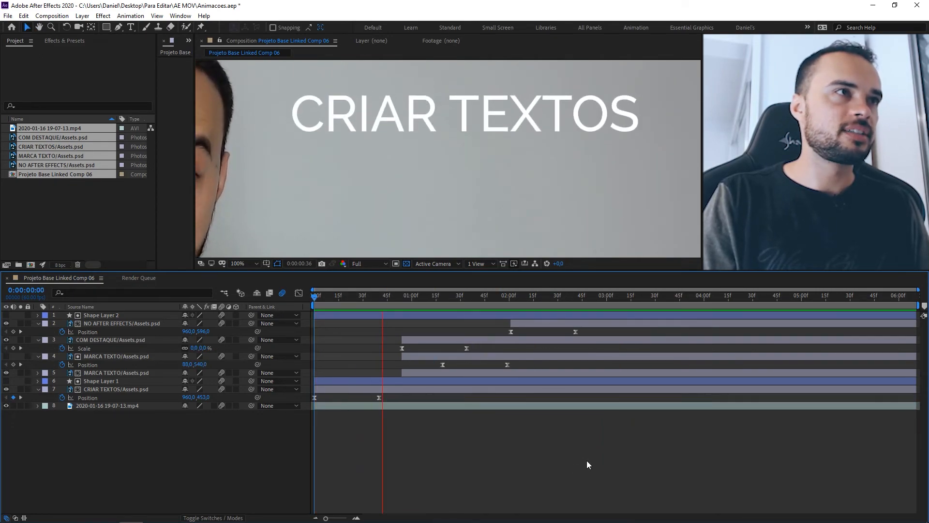
key("space")
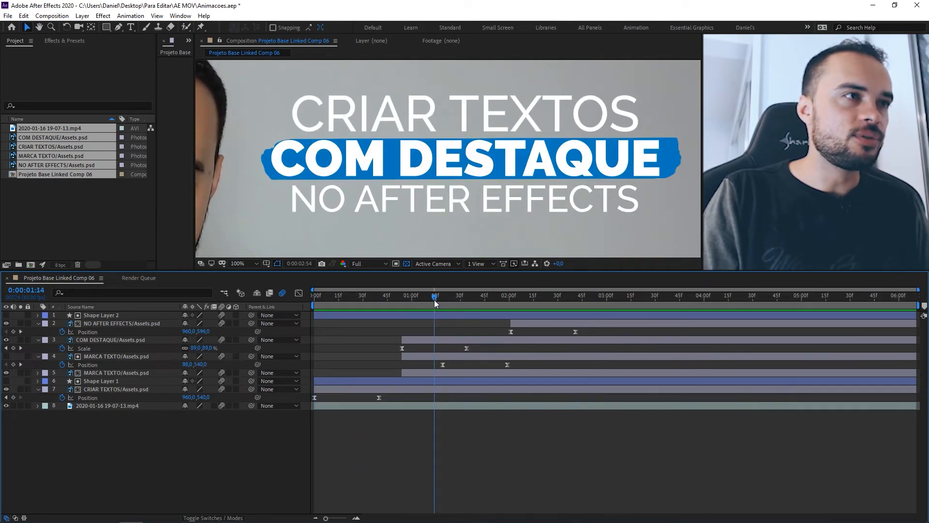
Move the end keyframes of NO AFTER EFFECTS, COM DESTAQUE, the MARCA TEXTO matte and CRIAR TEXTOS 10 frames later.
left_click_drag(435, 303, 494, 306)
left_click(575, 331)
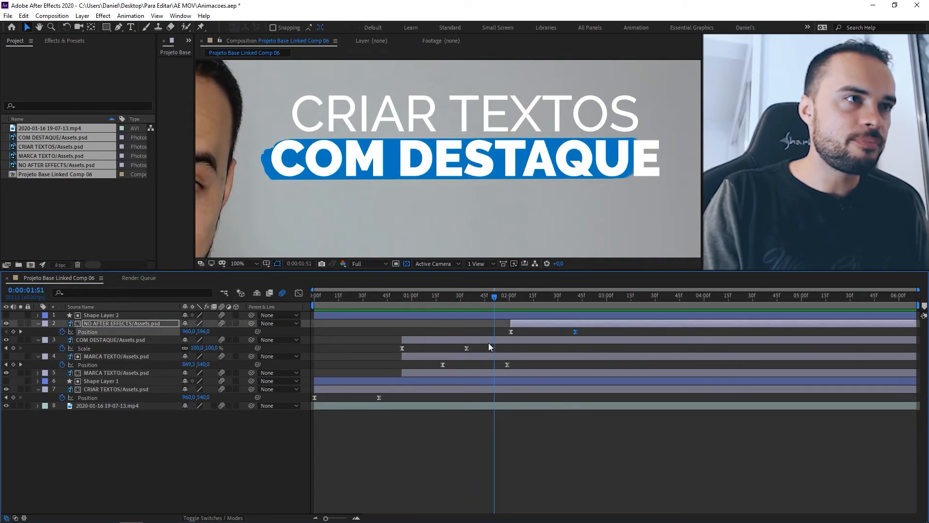
left_click(466, 348, "shift")
left_click(506, 365, "shift")
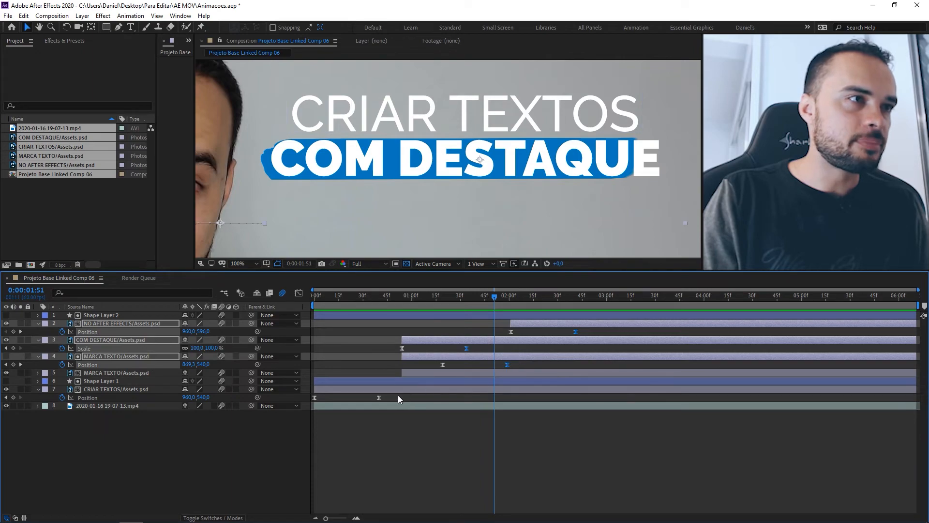
left_click(379, 397, "shift")
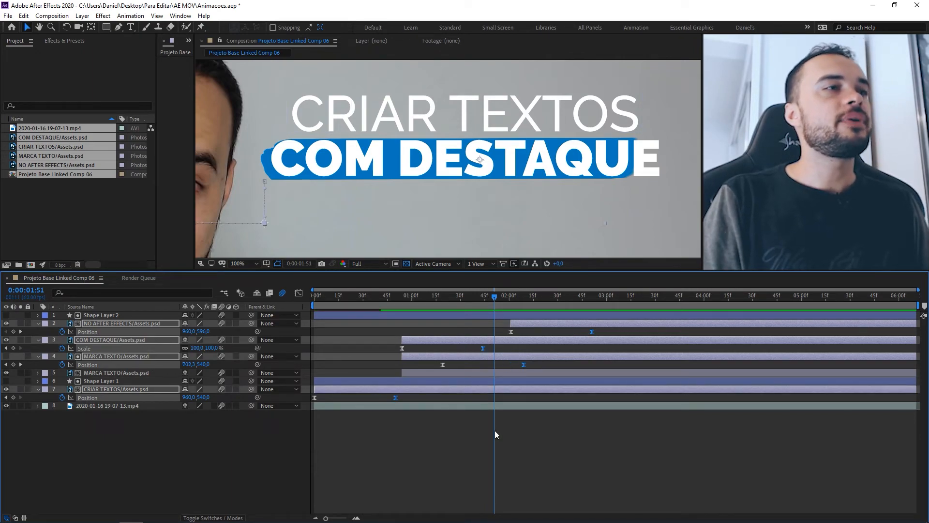
key("alt+shift+Right")
Shift both Position keyframes of the MARCA TEXTO matte to start just after COM DESTAQUE finishes scaling, and preview from 0:00:00:00.
mouse_move(537, 358)
left_mouse_down()
mouse_move(500, 367)
mouse_move(514, 367)
left_mouse_up()
left_click_drag(442, 365, 487, 369)
mouse_move(478, 297)
left_mouse_down()
mouse_move(467, 297)
mouse_move(585, 297)
mouse_move(409, 297)
mouse_move(492, 296)
mouse_move(460, 296)
mouse_move(481, 296)
left_mouse_up()
key("Home")
key("space")
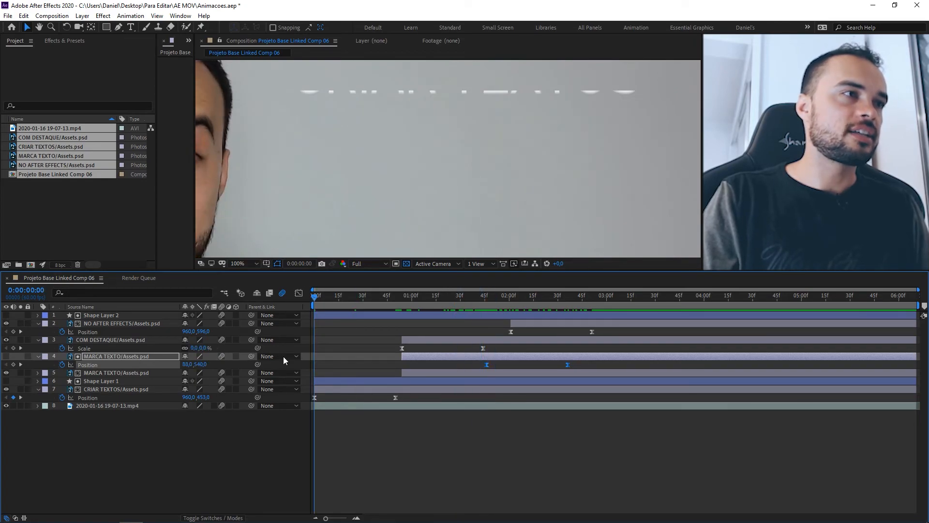
left_click(489, 467)
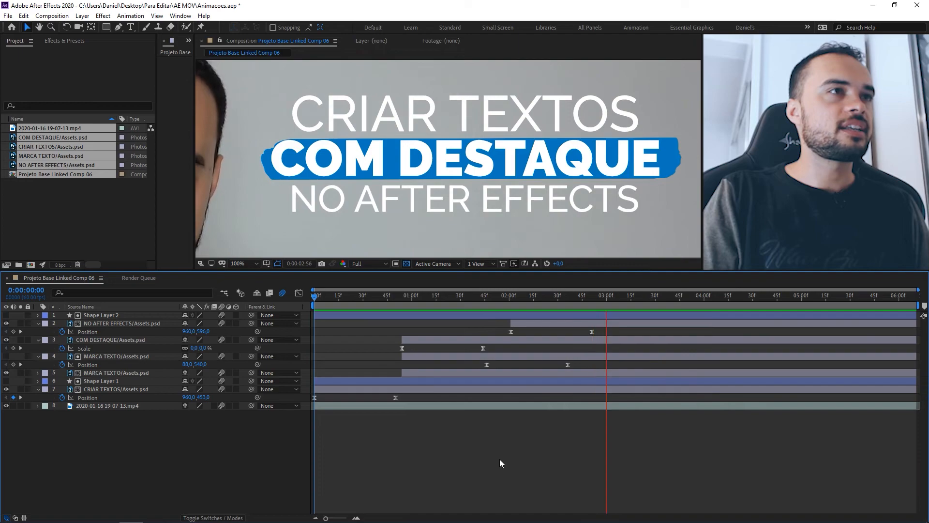
Shift both NO AFTER EFFECTS Position keyframes to start when the brush mark finishes revealing, and preview the animation.
left_click(513, 297)
left_click_drag(620, 330, 563, 332)
left_click_drag(557, 296, 567, 297)
left_click_drag(563, 332, 568, 331)
left_click_drag(516, 305, 609, 307)
key("space")
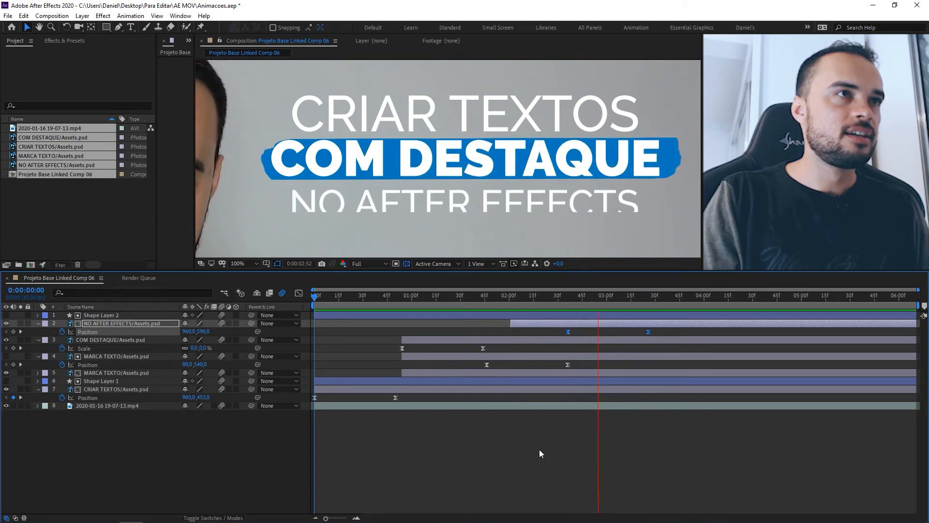
left_click(662, 302)
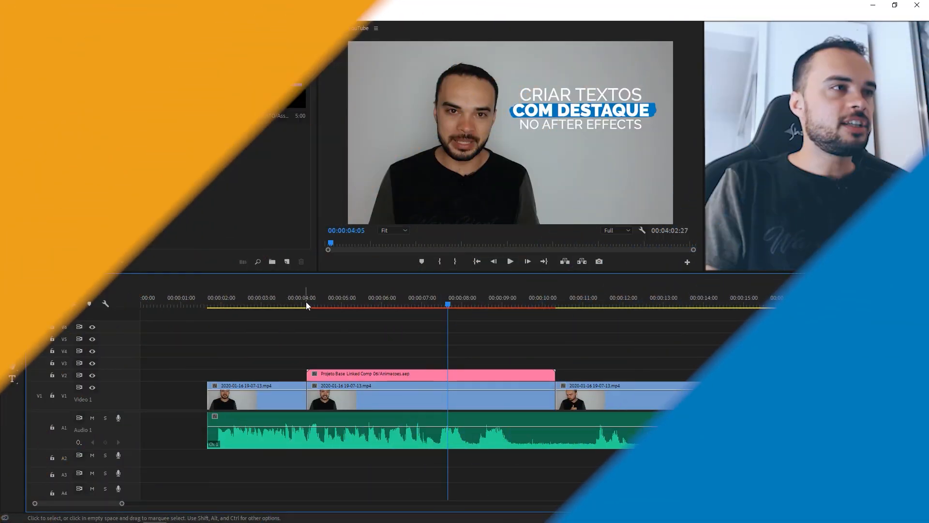
Switch to Premiere Pro and place the marked section of Caneta Marca Texto.mp3 on track A2 at about 0:00:06:00.
left_click(319, 301)
left_click_drag(384, 305, 303, 305)
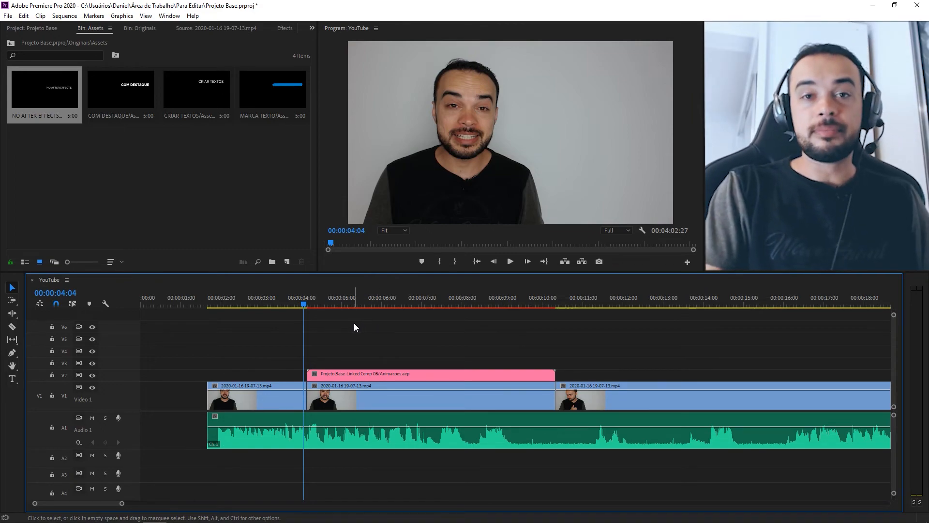
left_click(153, 154)
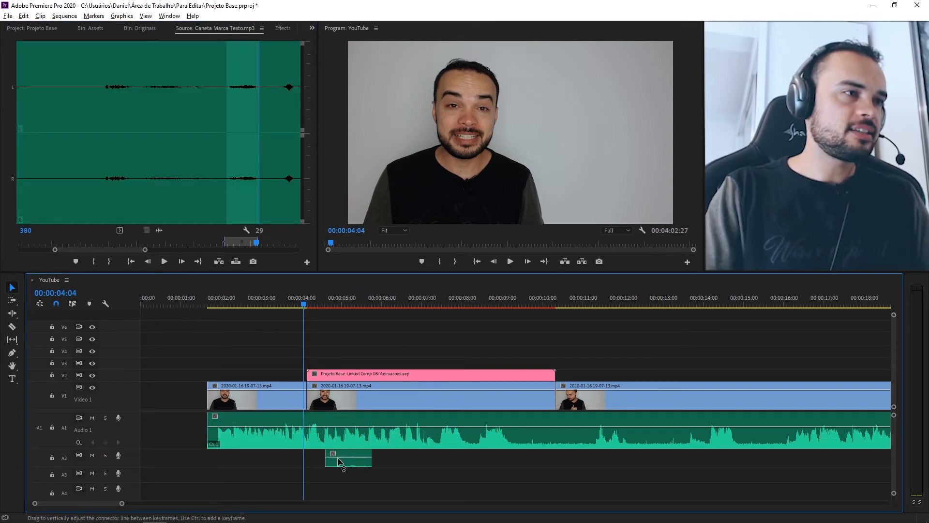
scroll(354, 387, "up", 3)
left_click_drag(333, 300, 452, 304)
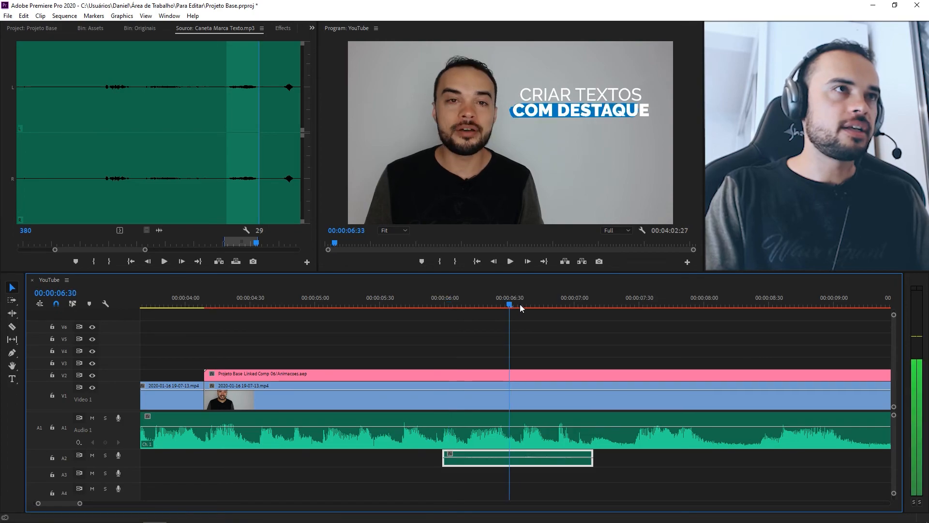
Play the sequence around the marker sound to check its sync with the brush mark reveal.
left_click_drag(518, 305, 431, 303)
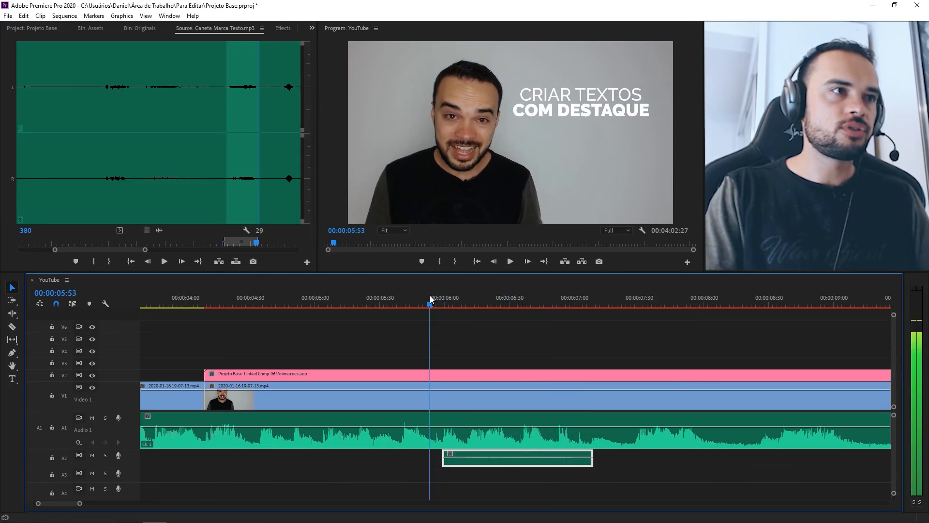
key("space")
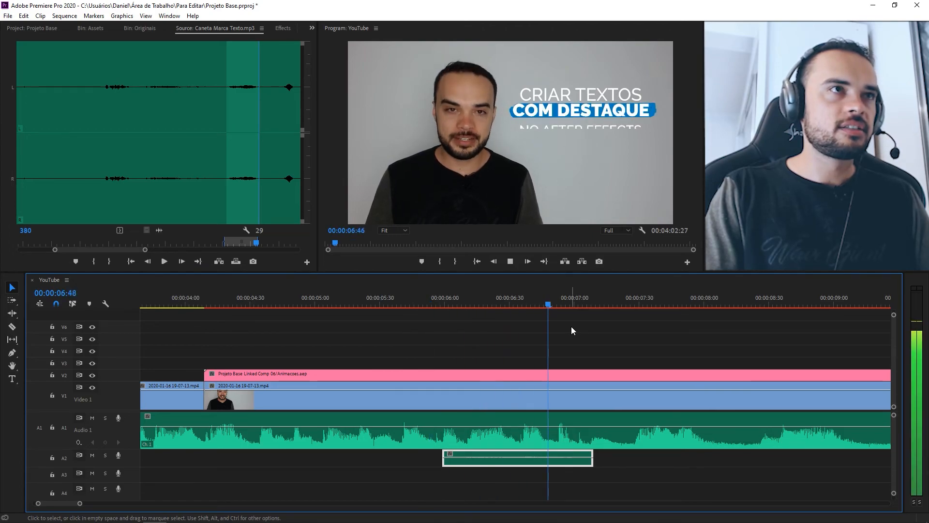
left_click_drag(516, 304, 416, 300)
key("space")
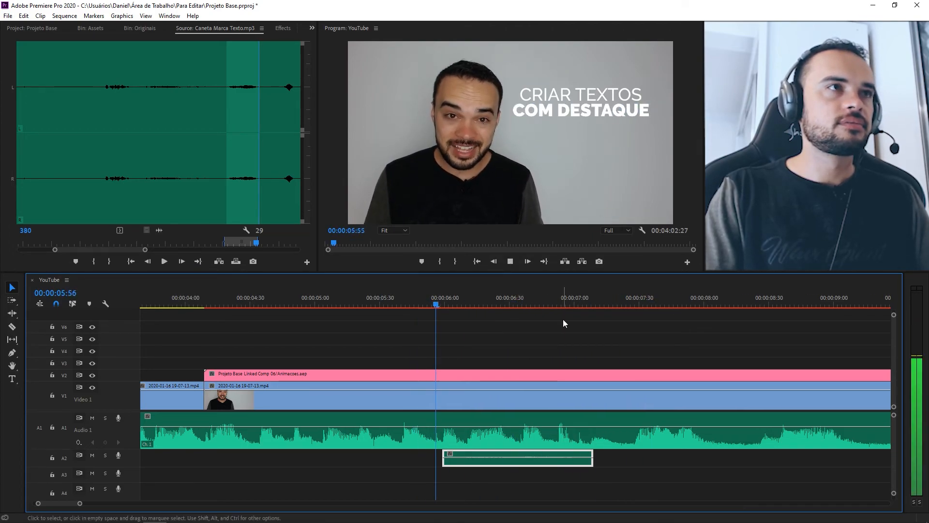
Split the marker sound clip on A2 at 0:00:06:45 and delete the part after the cut.
left_click(540, 304)
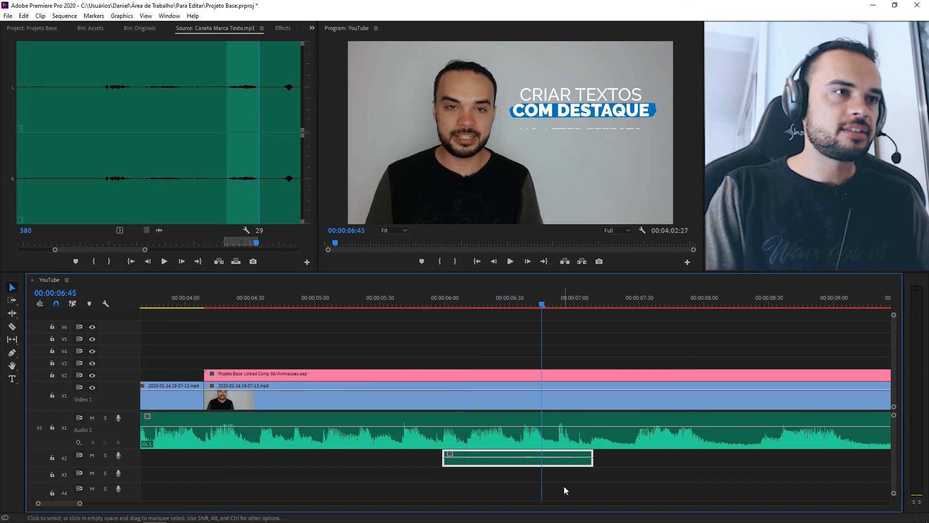
key("c")
left_click(544, 460)
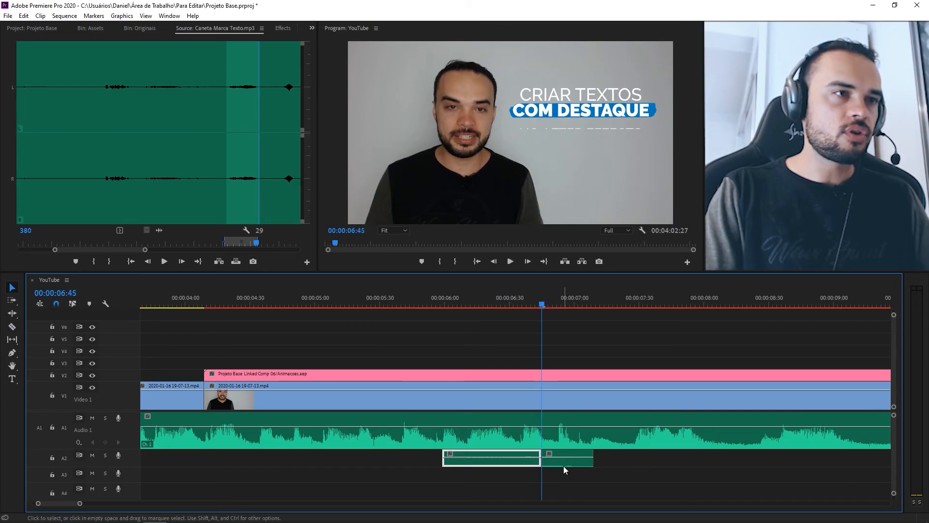
key("v")
left_click(566, 459)
key("Delete")
Add a Constant Power audio transition to the end of the marker sound clip and play it from 0:00:05:59.
key("equal")
left_click(284, 30)
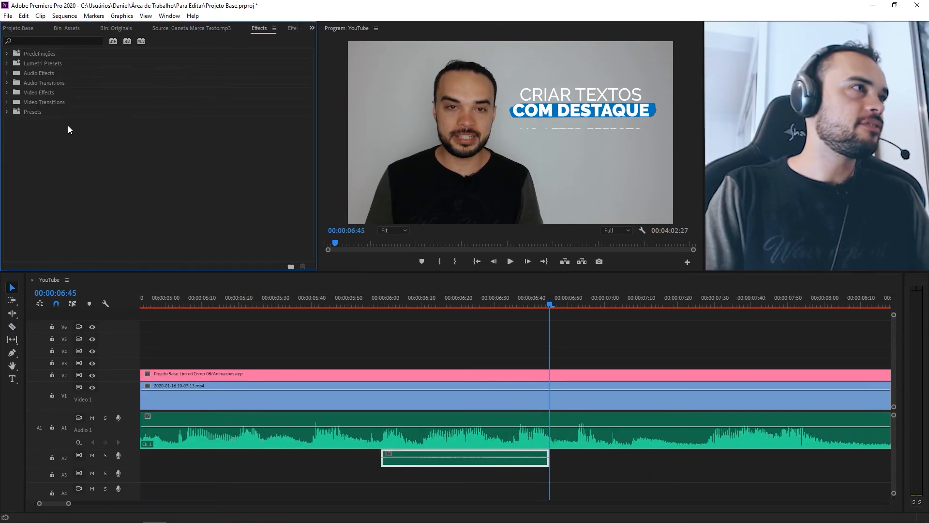
left_click(12, 92)
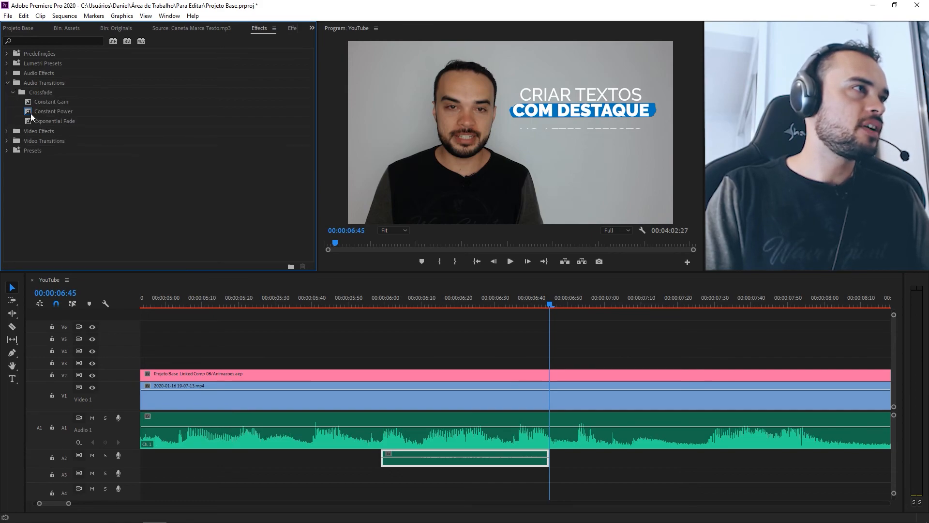
left_click_drag(31, 114, 197, 207)
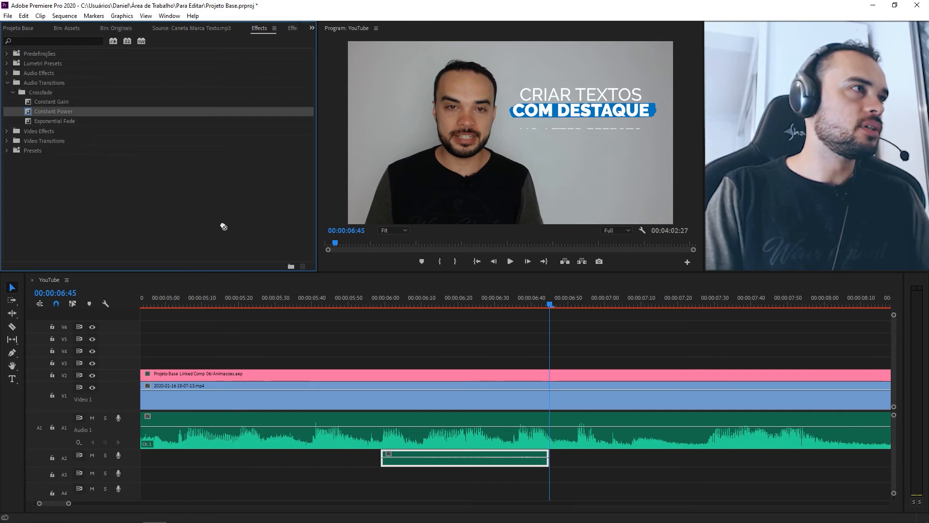
left_click_drag(541, 462, 541, 461)
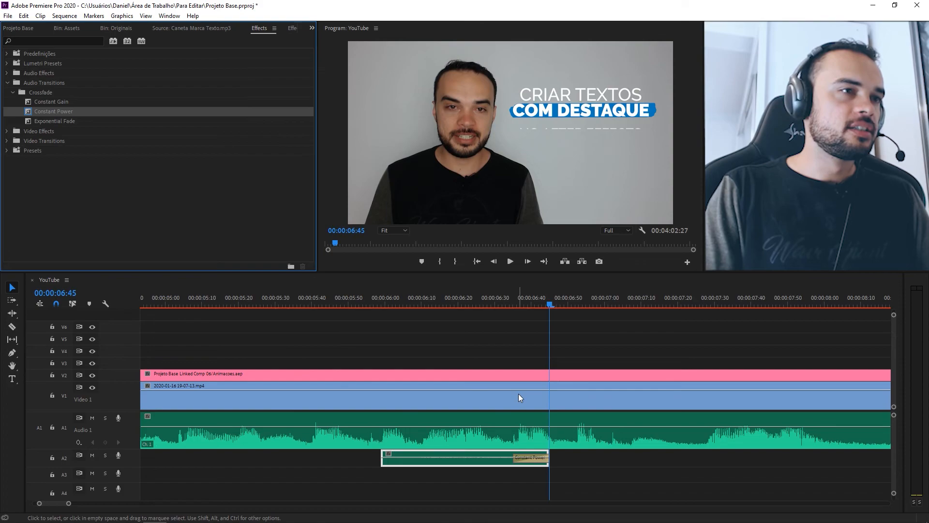
left_click(384, 300)
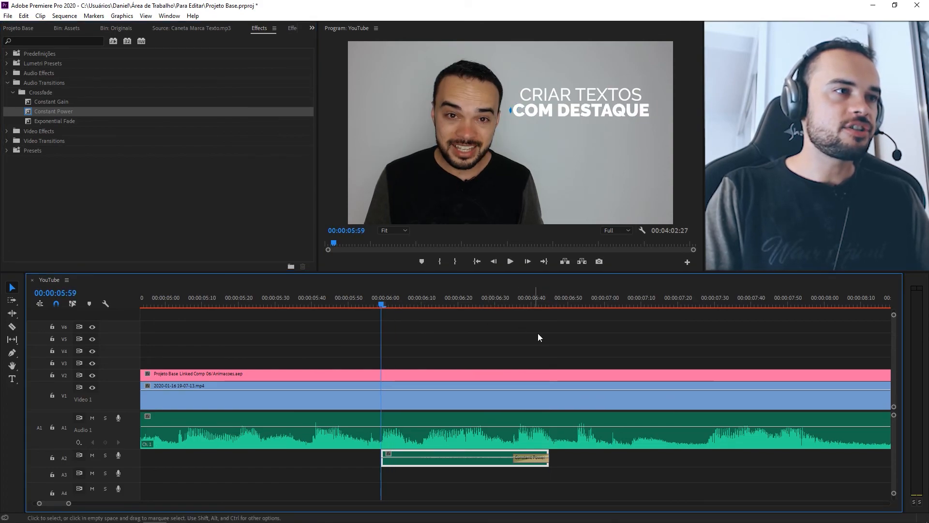
key("space")
Adjust the marker sound clip's audio gain by 10 dB.
right_click(463, 470)
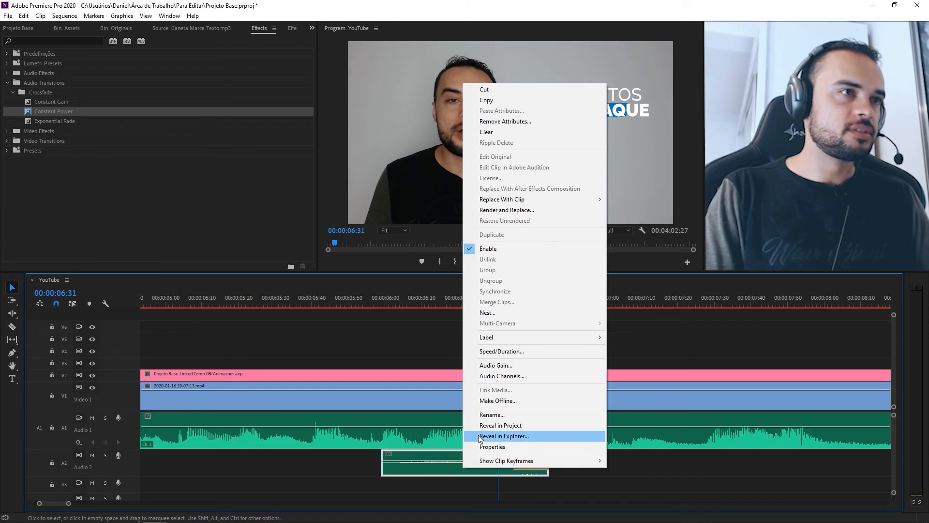
left_click(504, 364)
type("10")
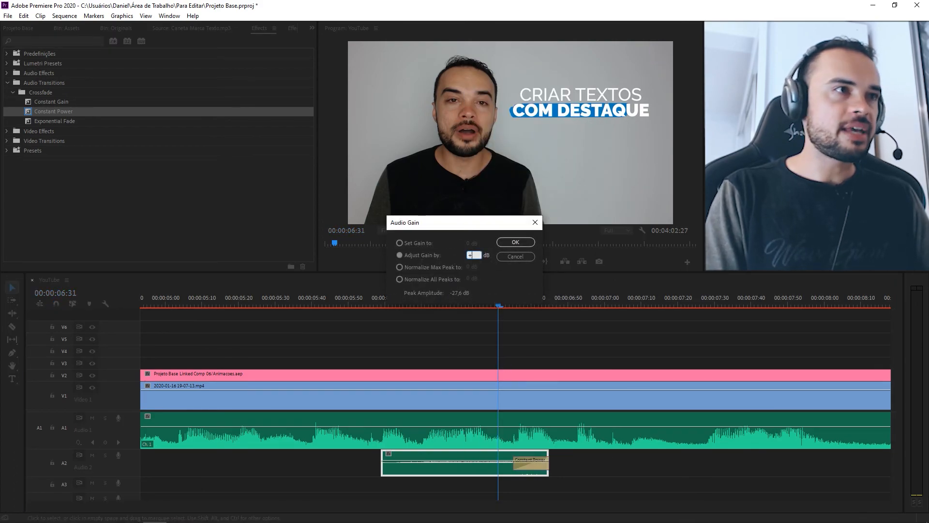
key("Return")
Play the sequence repeatedly from just before the marker sound to check its new volume.
left_click(375, 300)
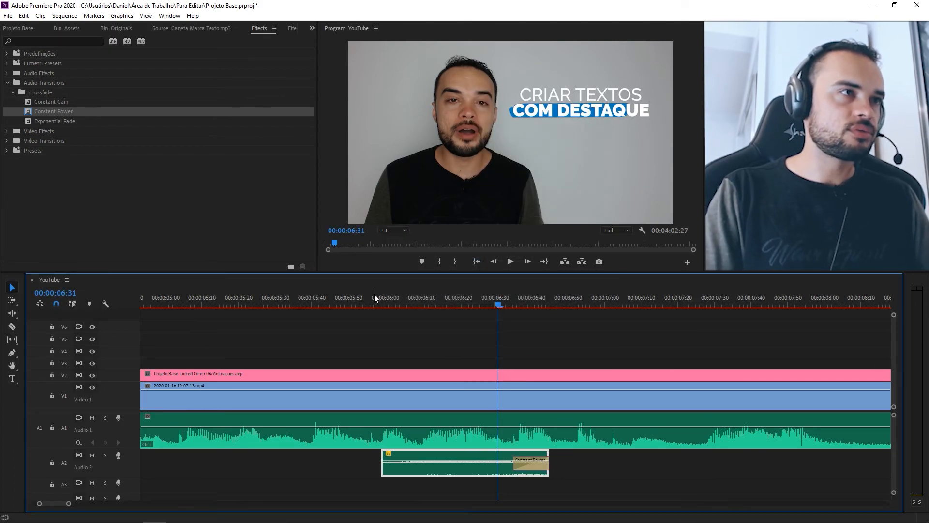
key("space")
left_click(409, 300)
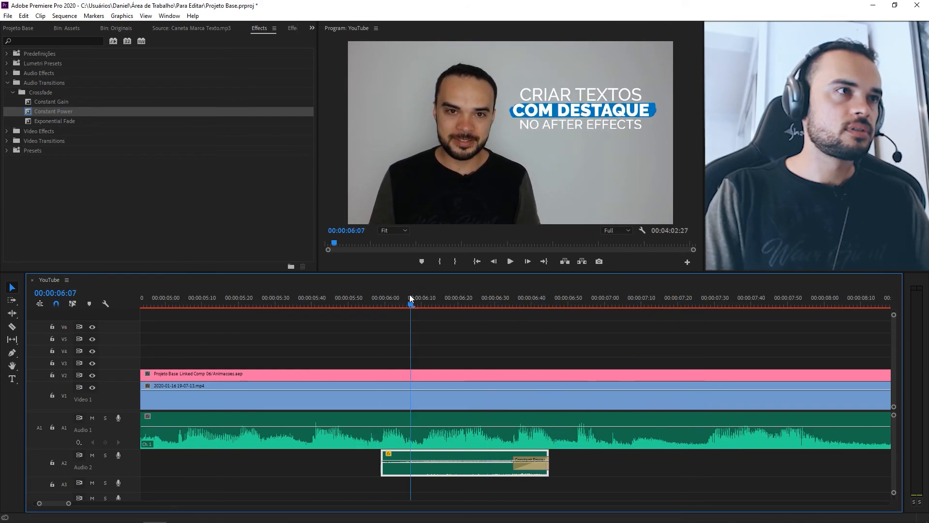
left_click(374, 299)
key("space")
left_click(510, 320)
Play the title section with its sound effect from 0:00:04:06, just before the linked composition begins.
key("minus")
key("equal")
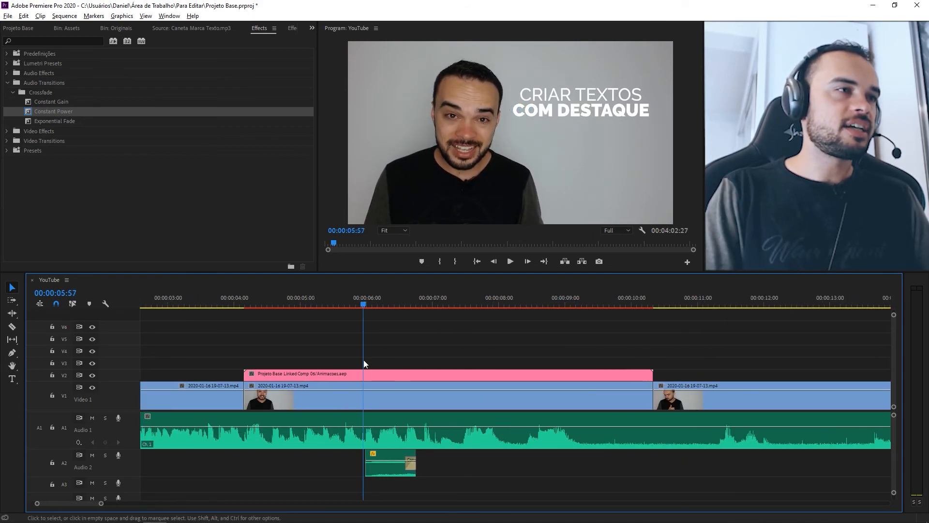
left_click(242, 300)
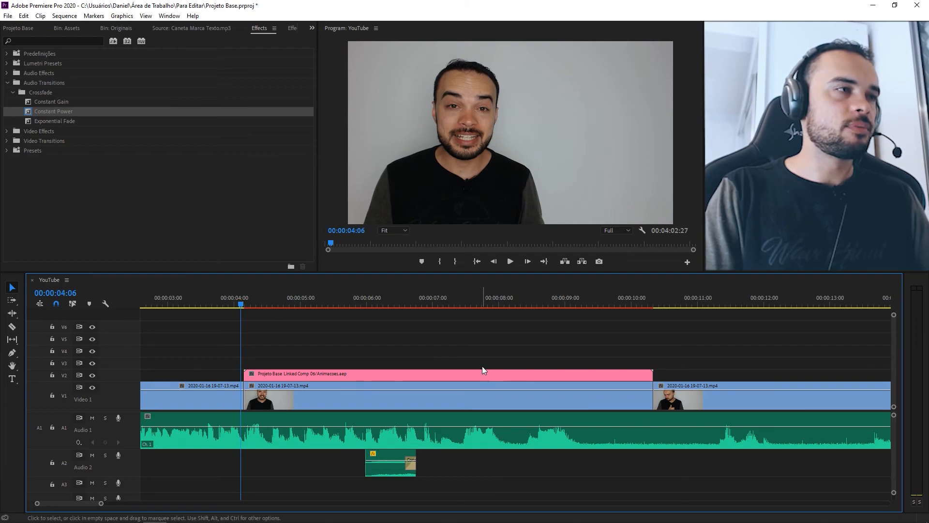
key("space")
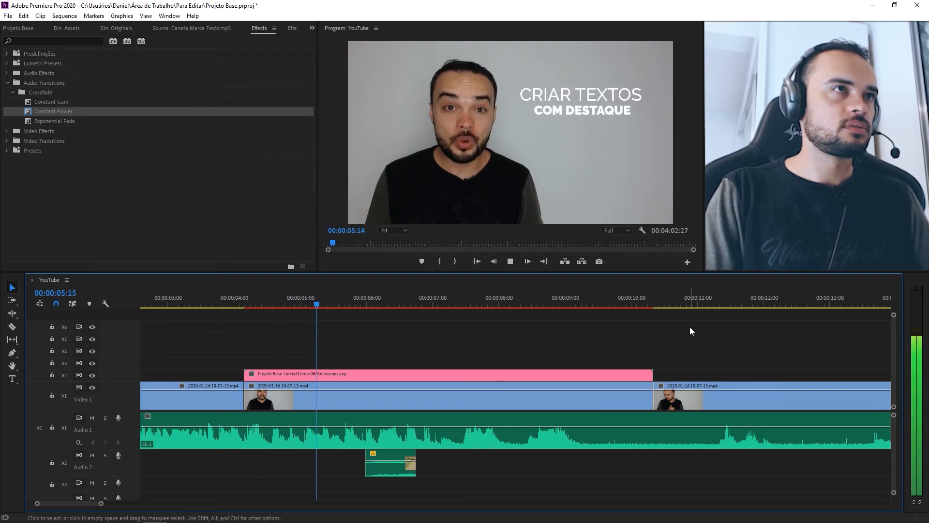